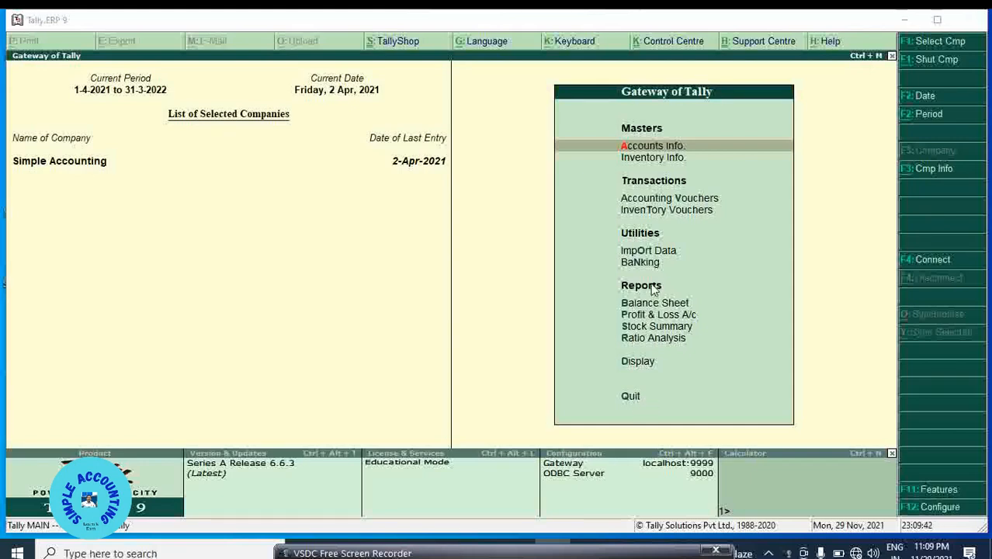
Display the Sales Register from the account books, and return to the Gateway of Tally
left_click(643, 364)
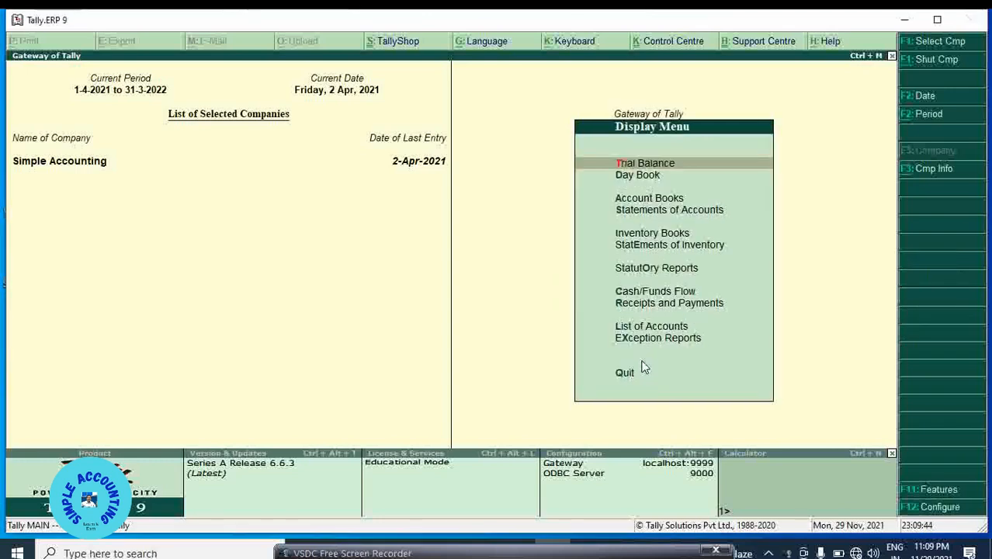
key("Escape")
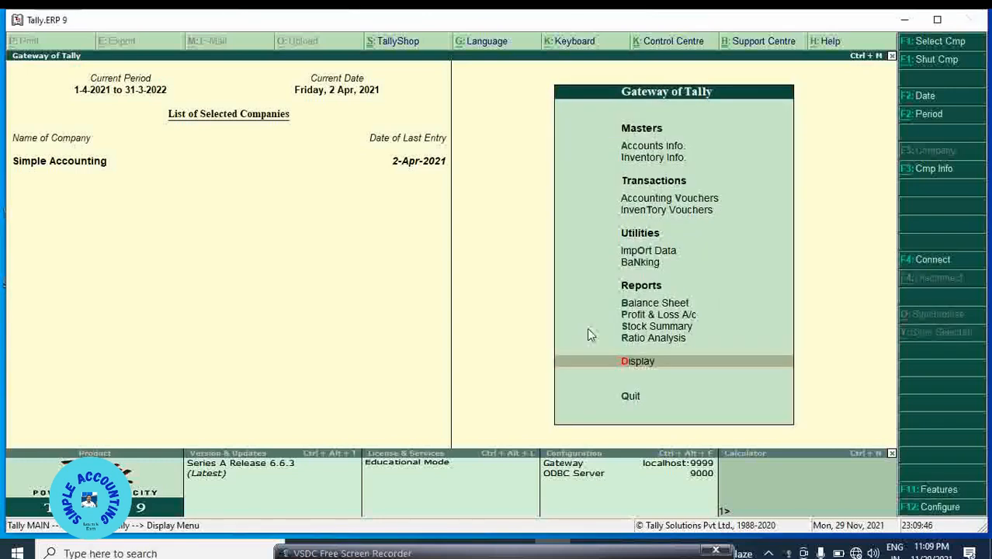
key("Return")
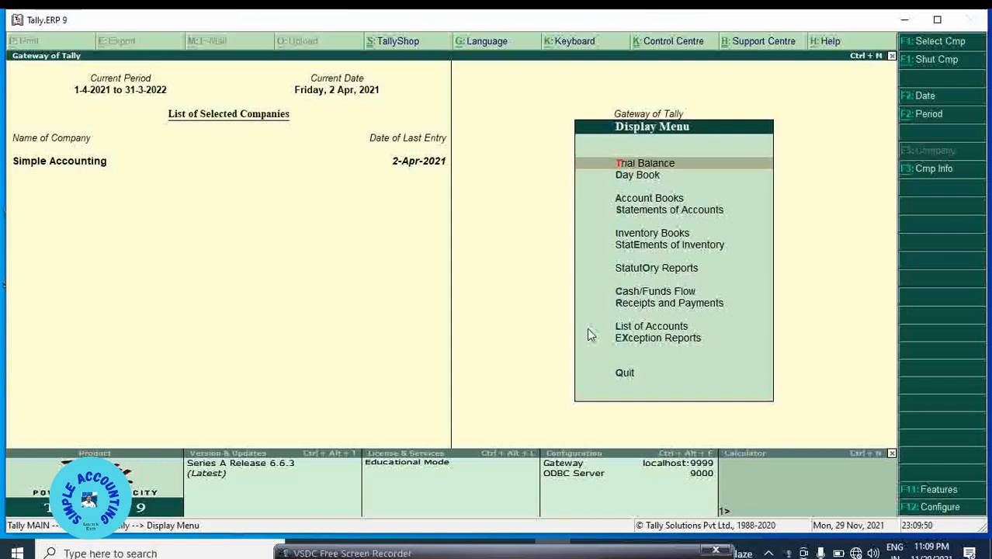
key("Down")
key("Down")
key("Down")
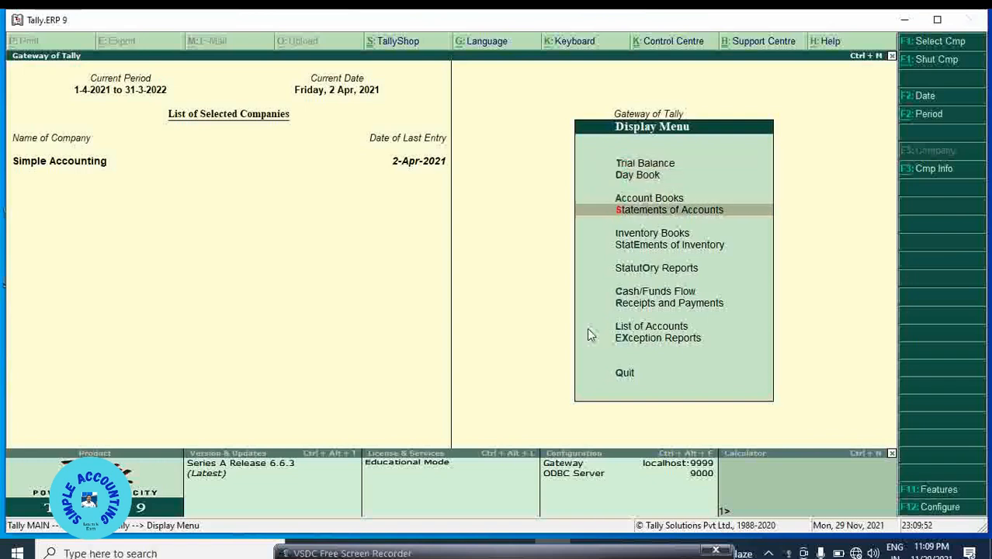
key("Up")
key("Return")
key("Down")
key("Down")
key("Down")
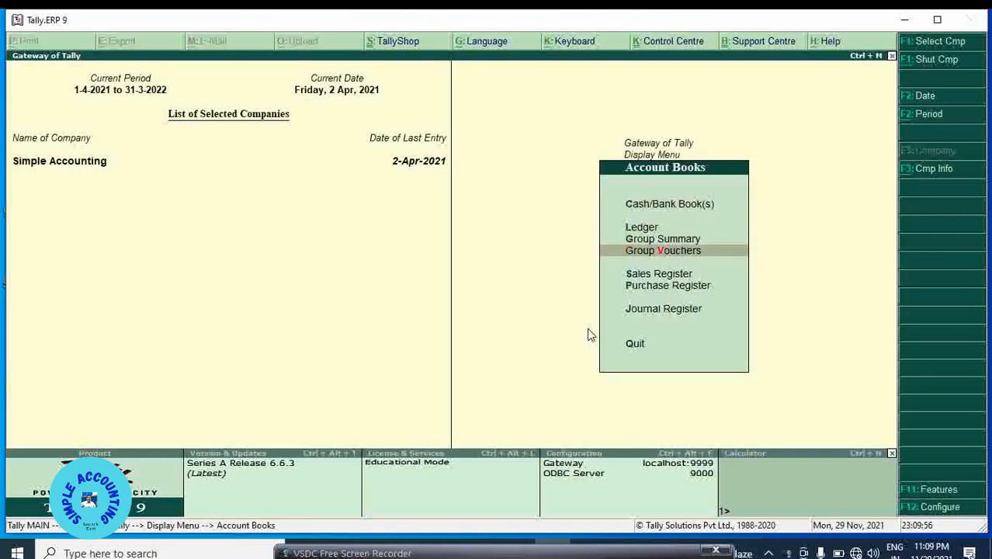
key("Down")
key("Return")
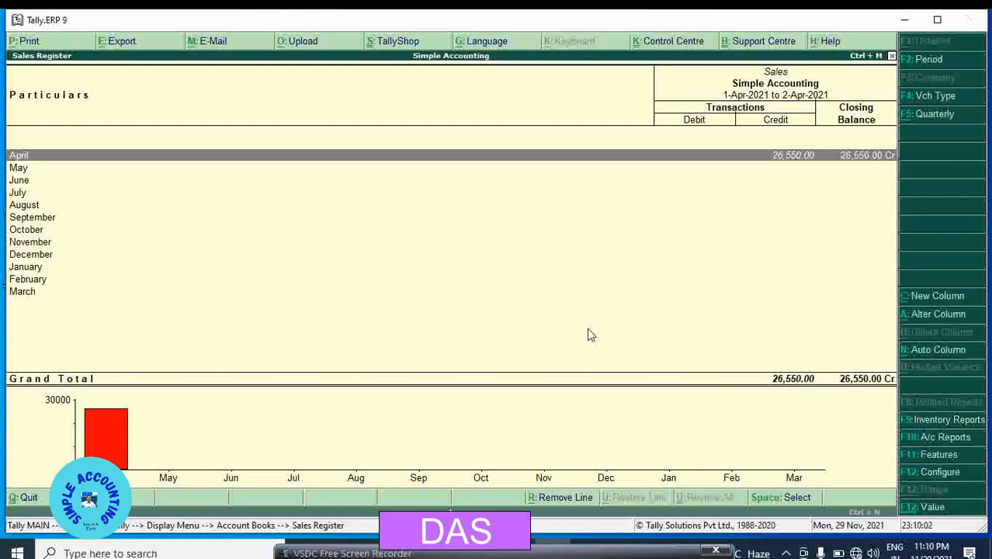
key("Escape")
key("Escape")
key("Escape")
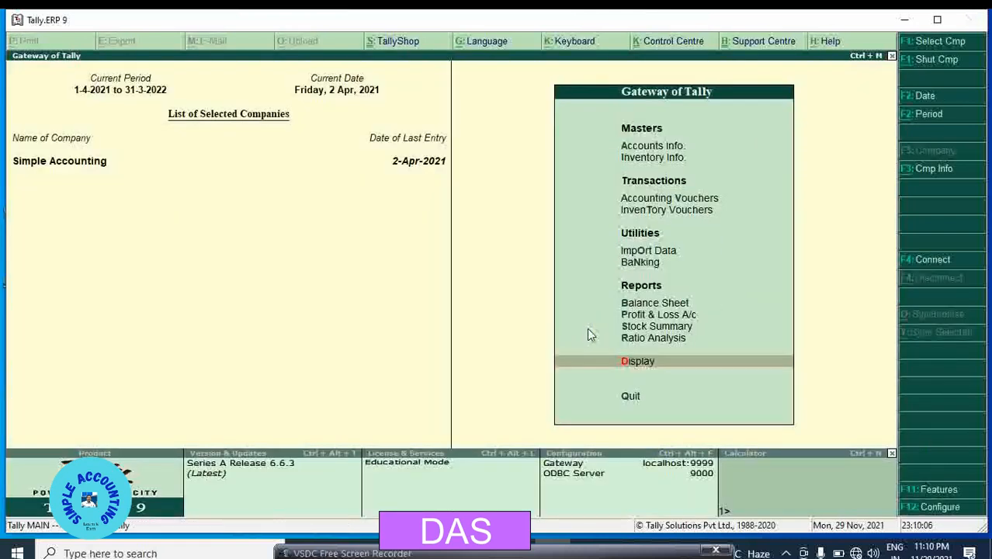
Reopen the Sales Register and open the DAV SCHOOL sales voucher of 2-4-2021 from the April list
key("Return")
key("a")
key("s")
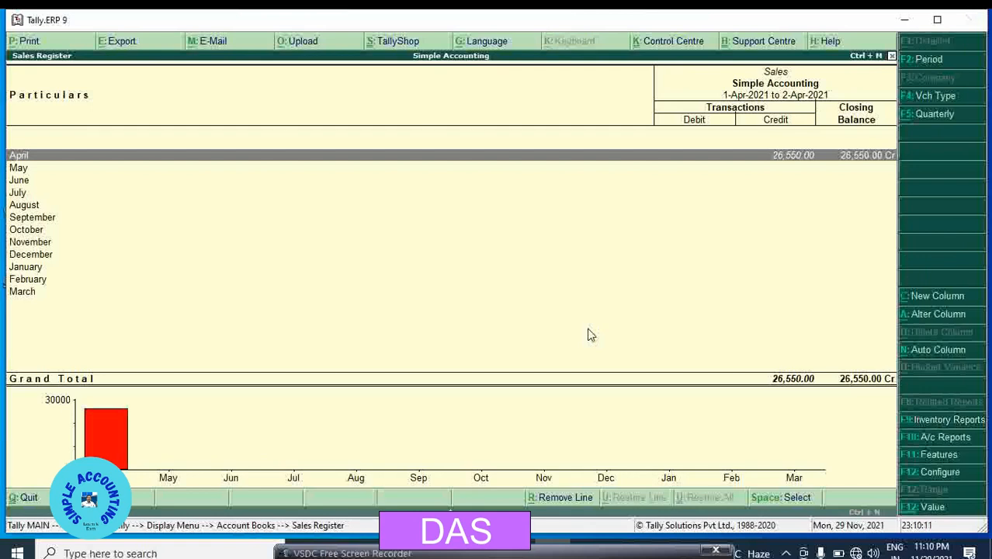
key("Return")
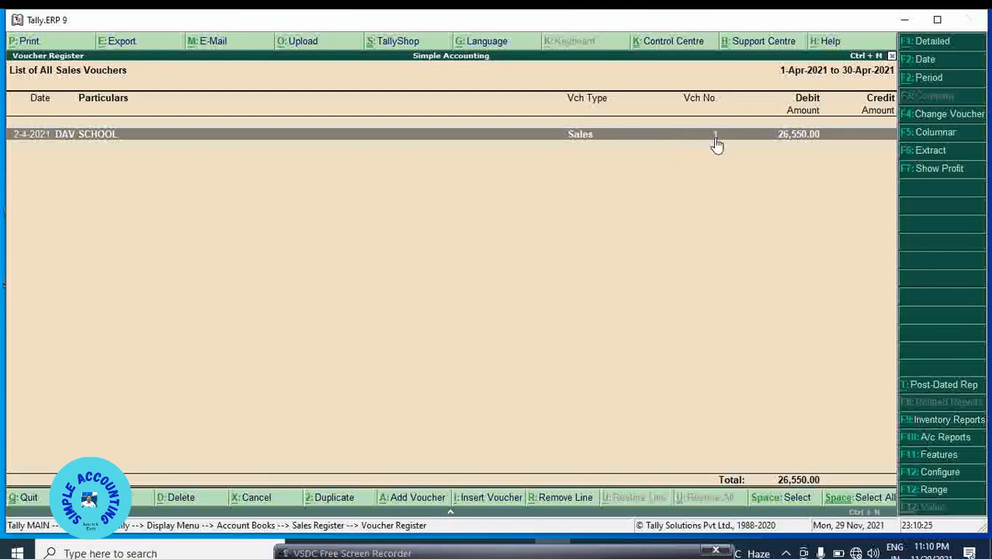
key("Return")
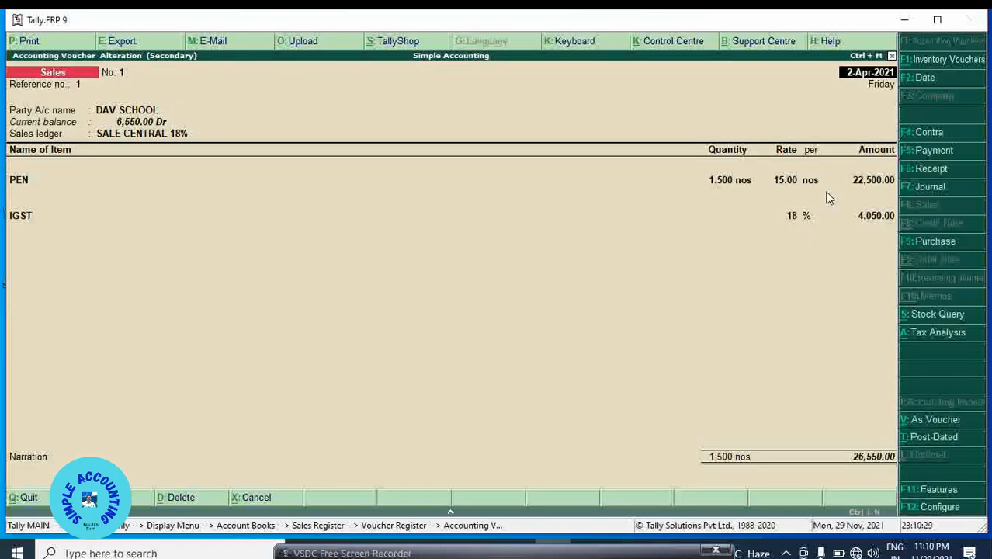
Go through the sales voucher's fields and open an enlarged print preview of its Tax Invoice
left_click(870, 216)
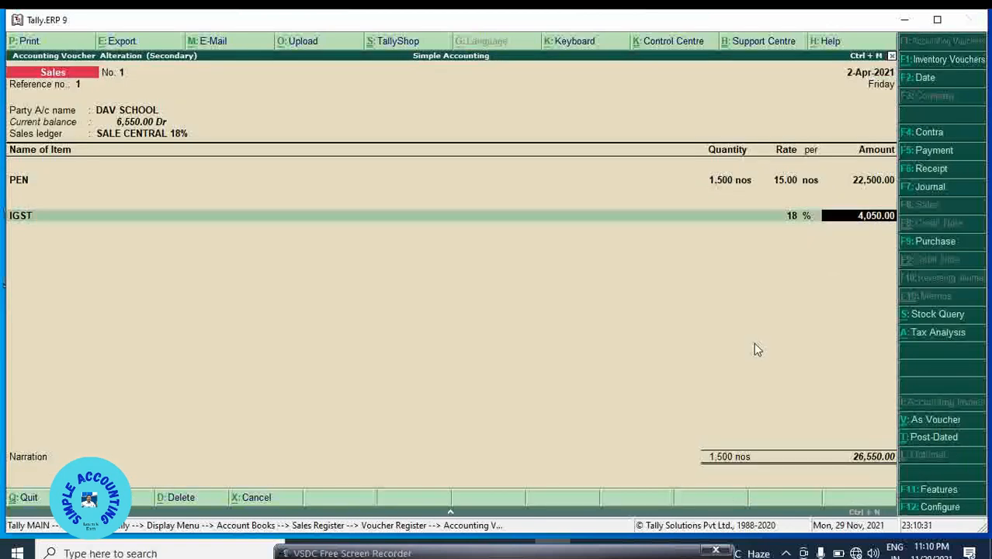
key("Return")
key("Return")
key("Return")
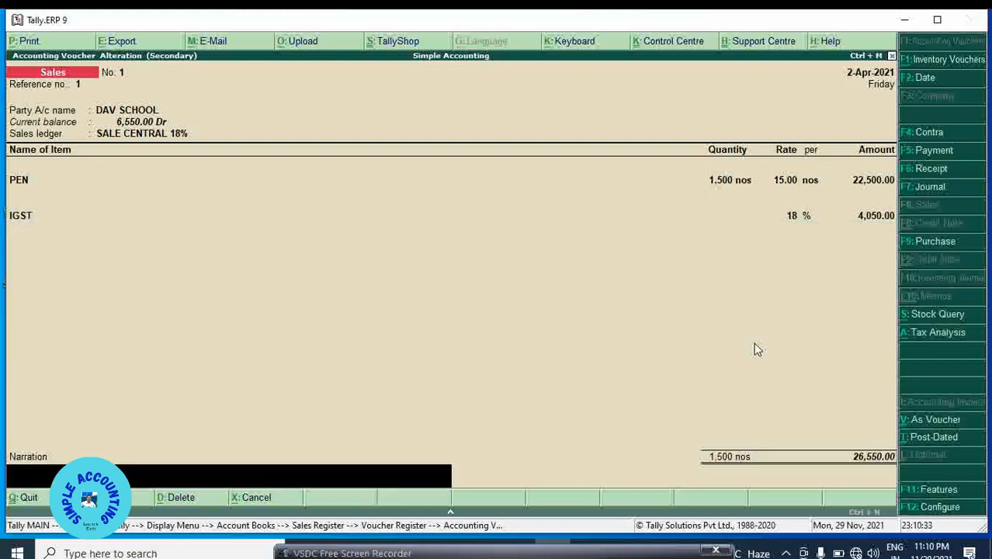
key("Return")
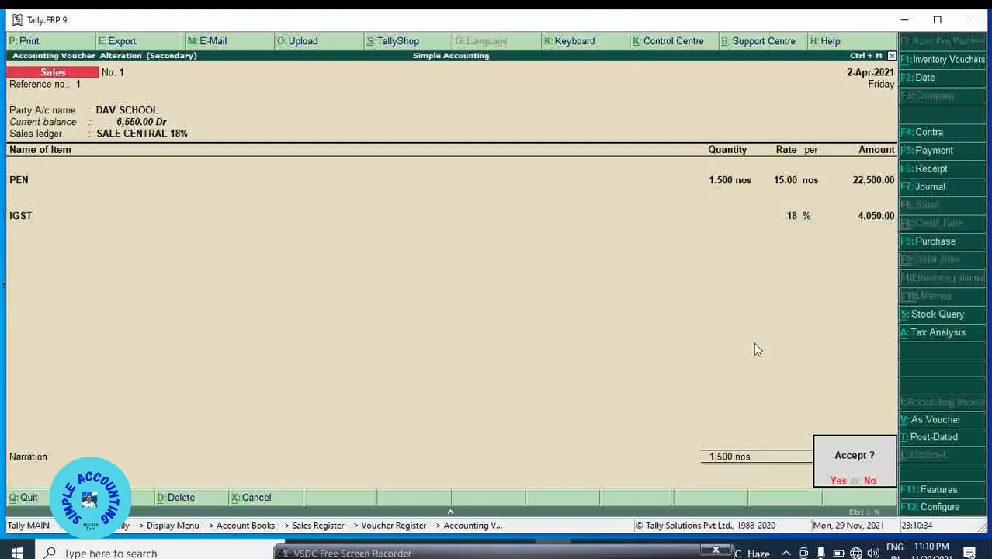
key("alt+p")
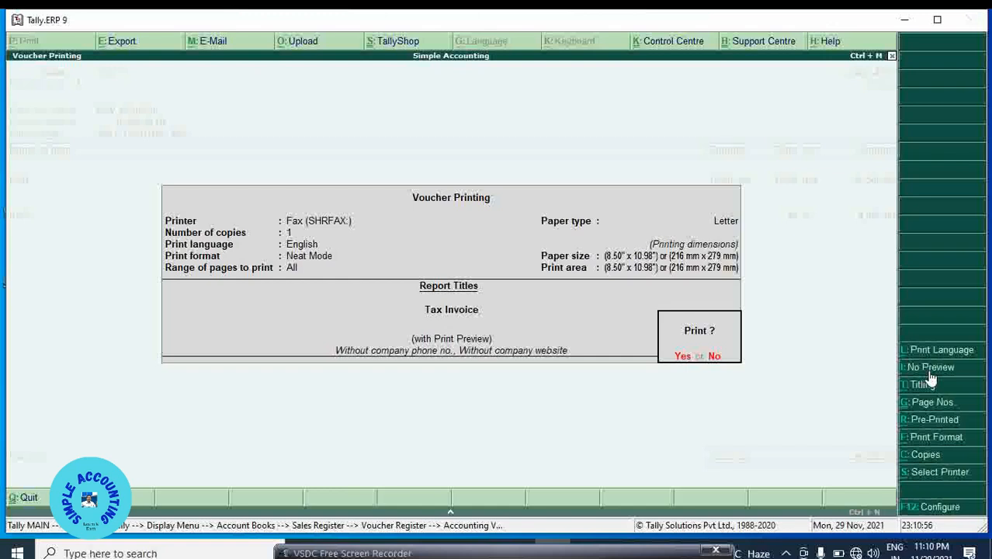
key("Return")
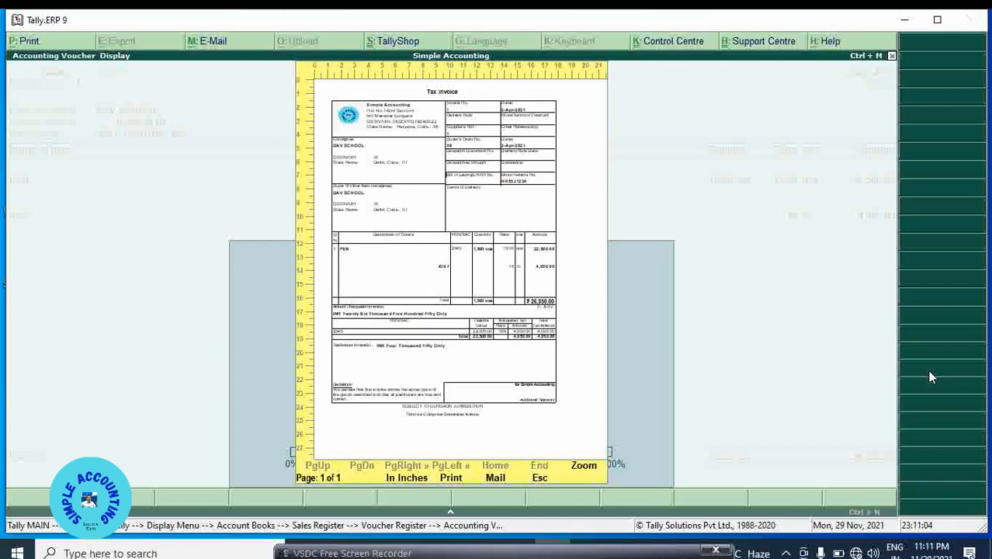
key("alt+z")
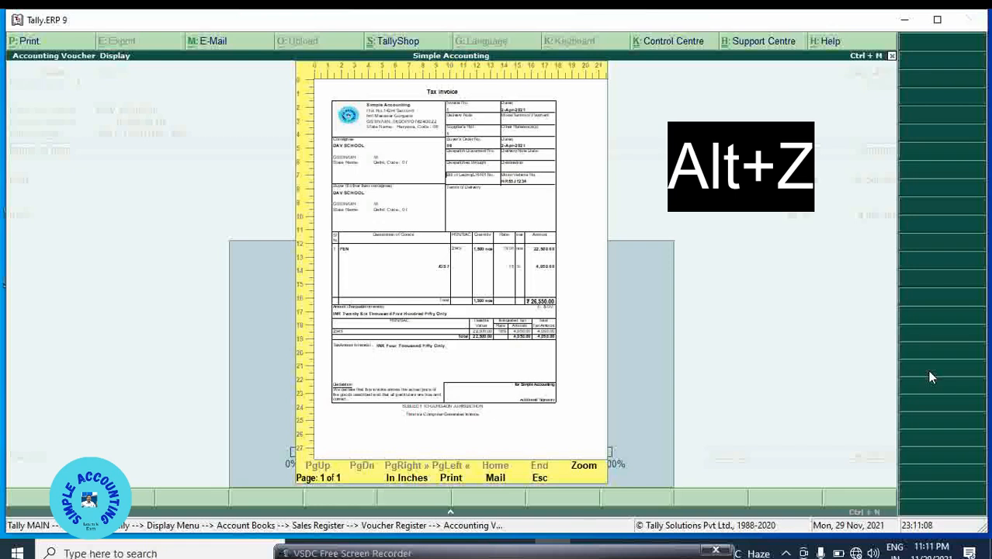
key("alt+z")
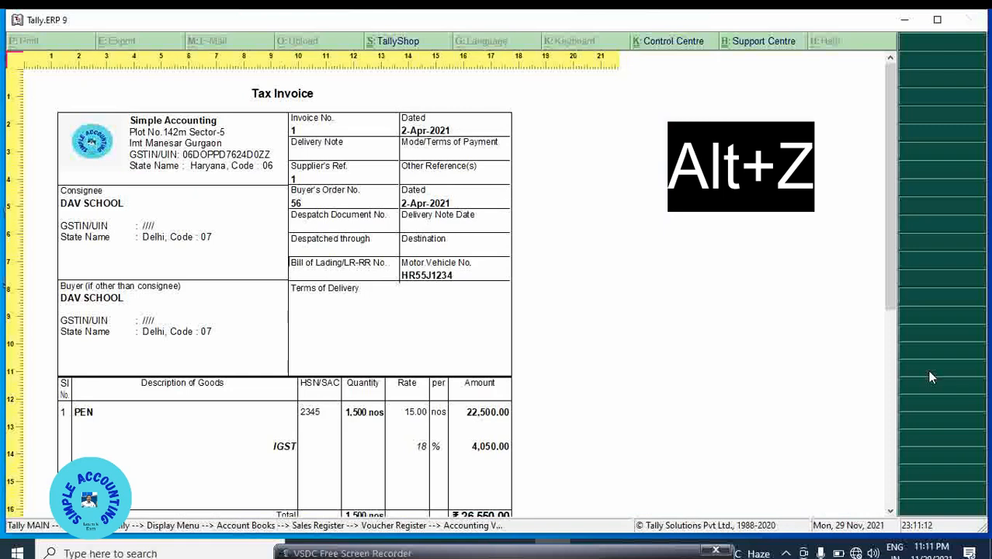
Examine the enlarged Tax Invoice from the company header and party details to the tax summary and declaration
key("Down")
key("Down")
key("Down")
key("Down")
key("Up")
key("Up")
key("Up")
key("Up")
key("Down")
key("Down")
key("Down")
key("Down")
key("Down")
key("Down")
key("Down")
key("Down")
key("Down")
key("Down")
key("Down")
key("Down")
key("Down")
key("Down")
key("Down")
key("Down")
key("Down")
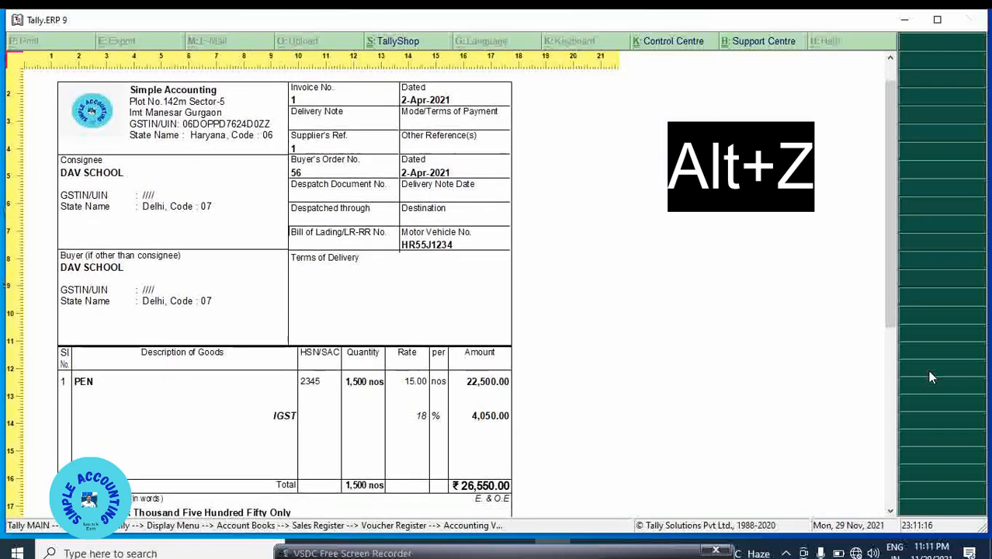
key("Up")
key("Up")
key("Up")
key("Up")
key("Up")
key("Up")
key("Up")
key("Up")
key("Up")
key("Up")
key("Up")
key("Up")
key("Up")
key("Up")
key("Up")
key("Up")
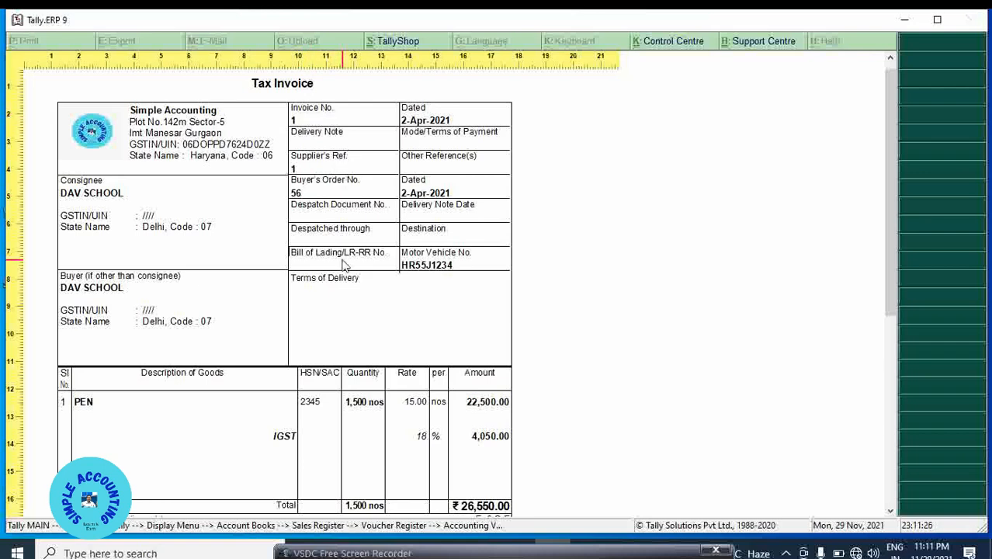
scroll(344, 266, "down", 5)
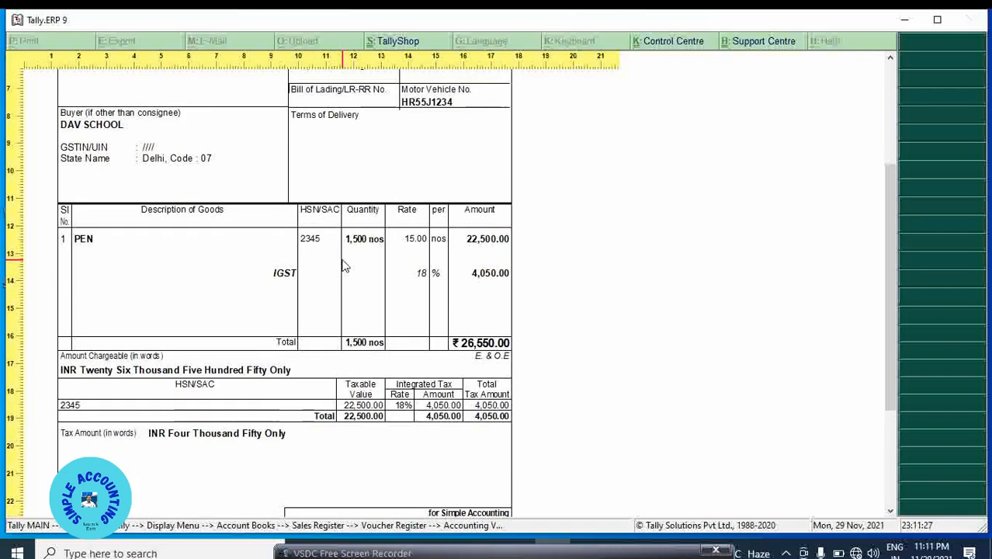
scroll(344, 265, "up", 5)
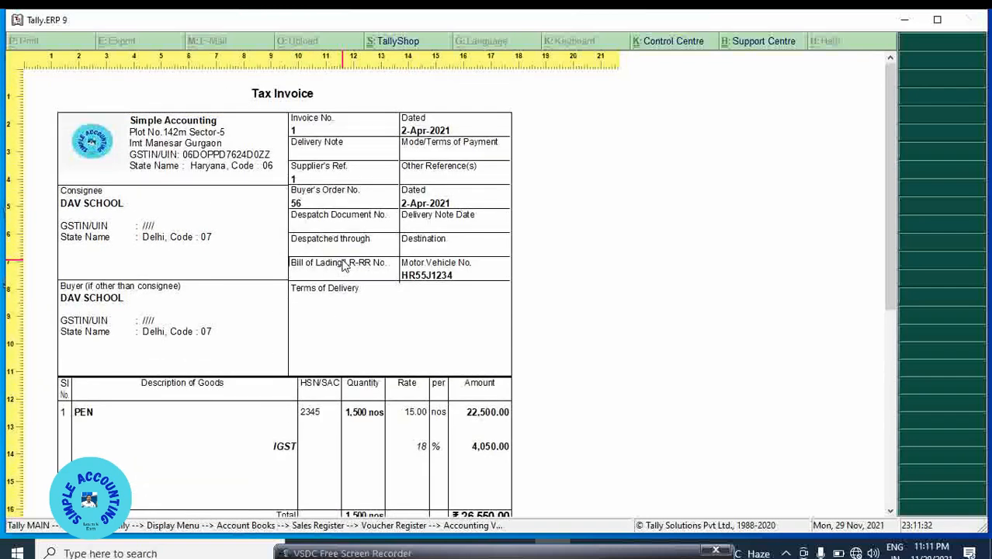
scroll(345, 265, "down", 5)
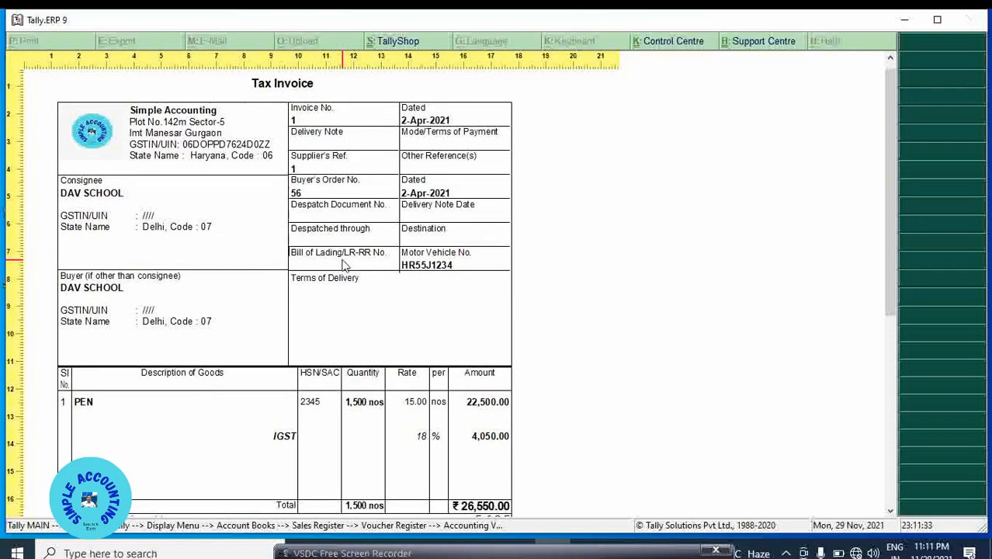
scroll(345, 265, "up", 5)
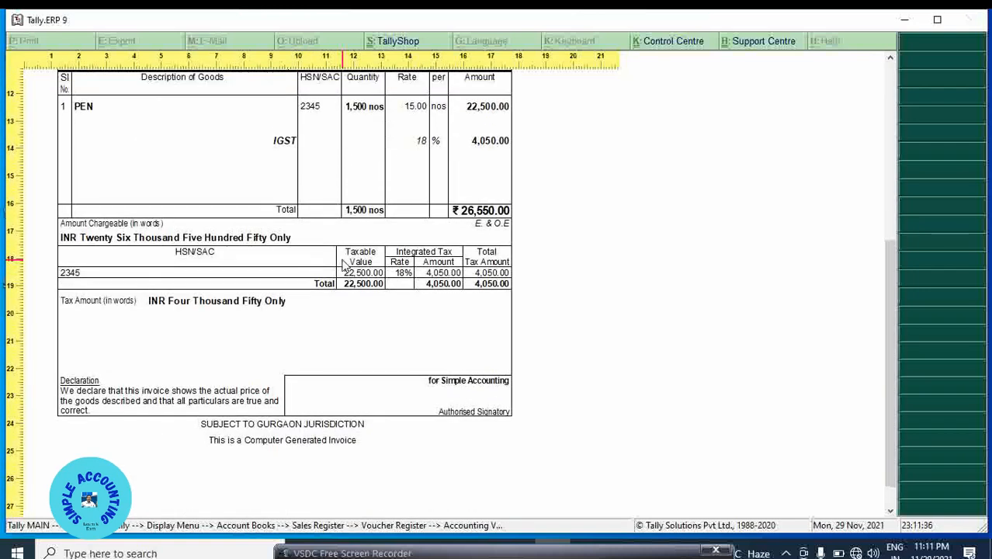
scroll(345, 264, "up", 1)
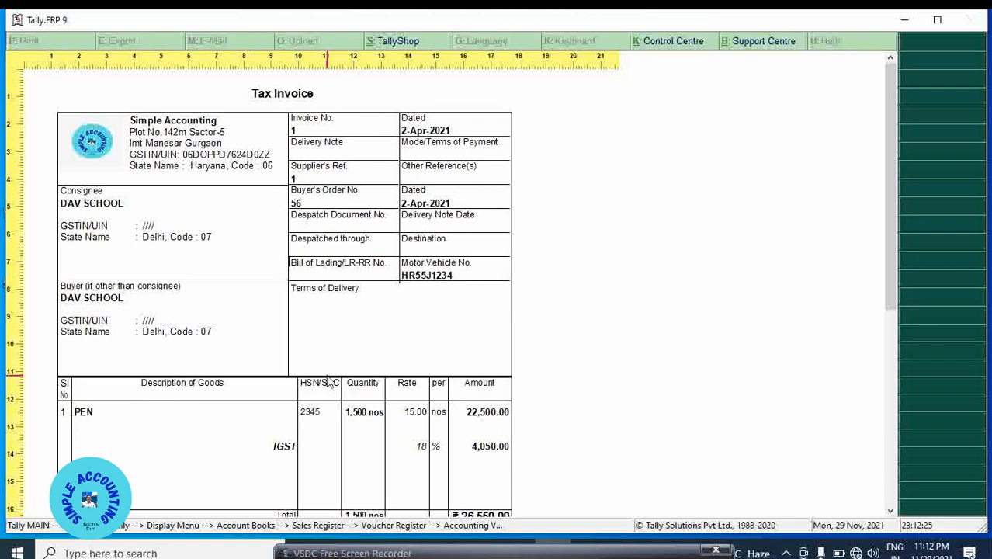
Close the invoice preview, the voucher and the sales reports to return to the Gateway of Tally
key("Escape")
key("Escape")
key("Escape")
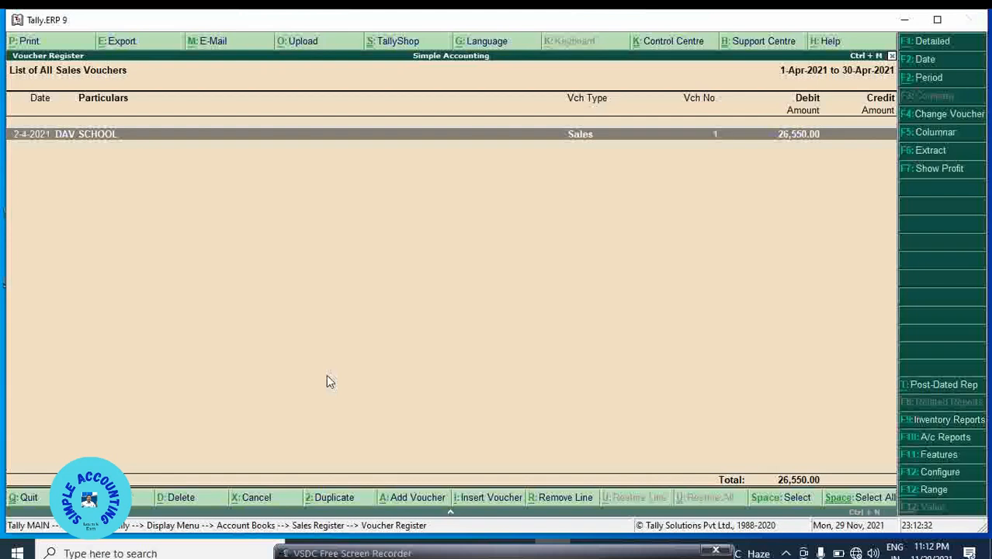
key("Escape")
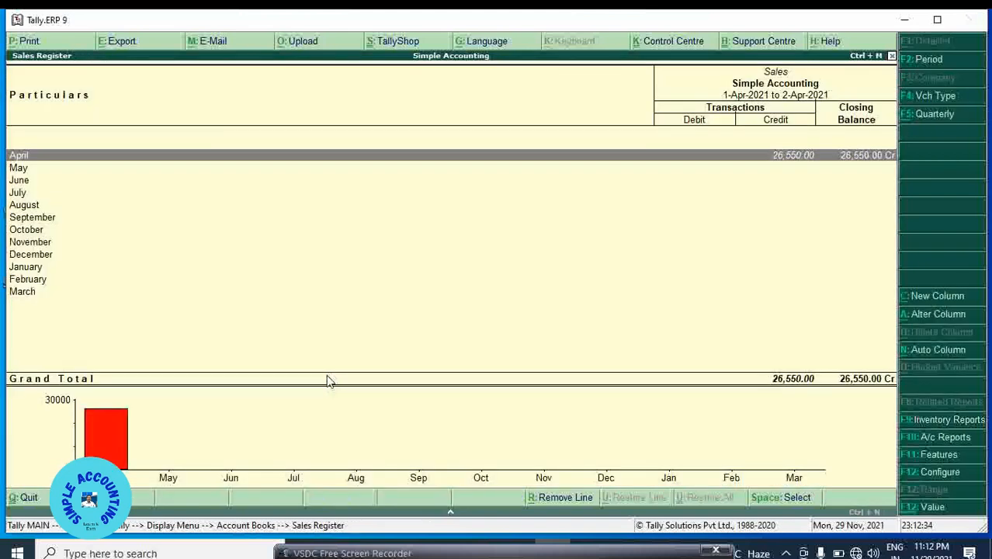
key("Escape")
key("Escape")
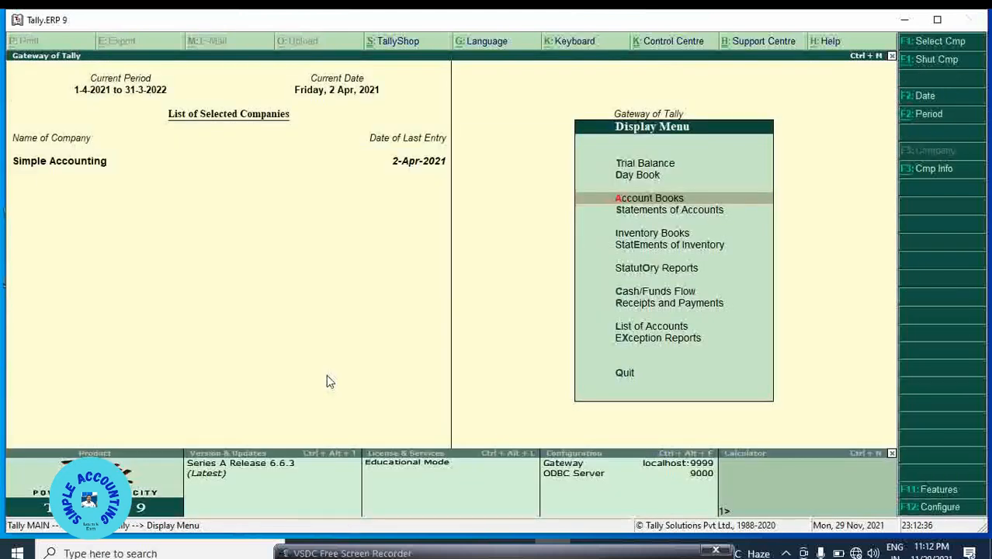
key("Escape")
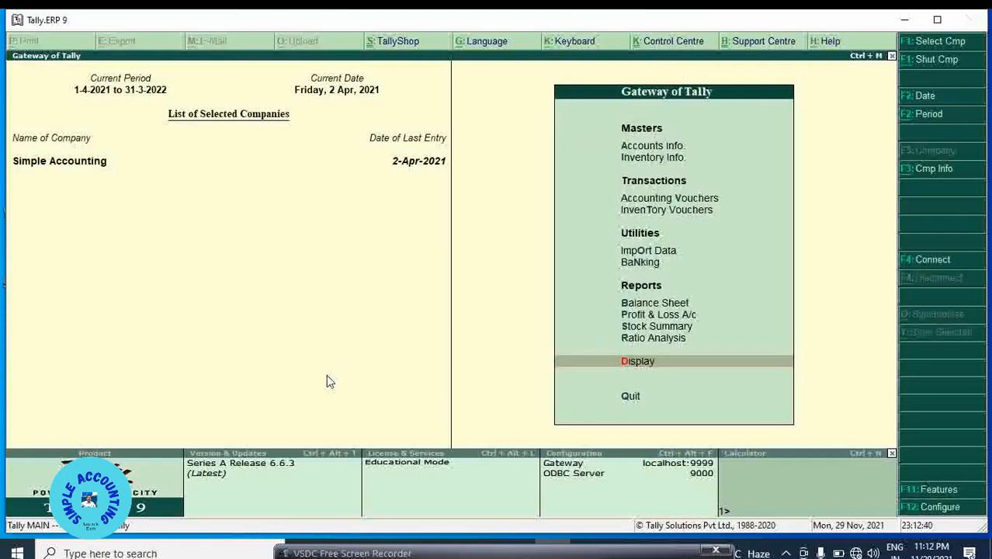
Open the Accounts Info. masters from the Gateway of Tally
key("Up")
key("Up")
key("Up")
key("Up")
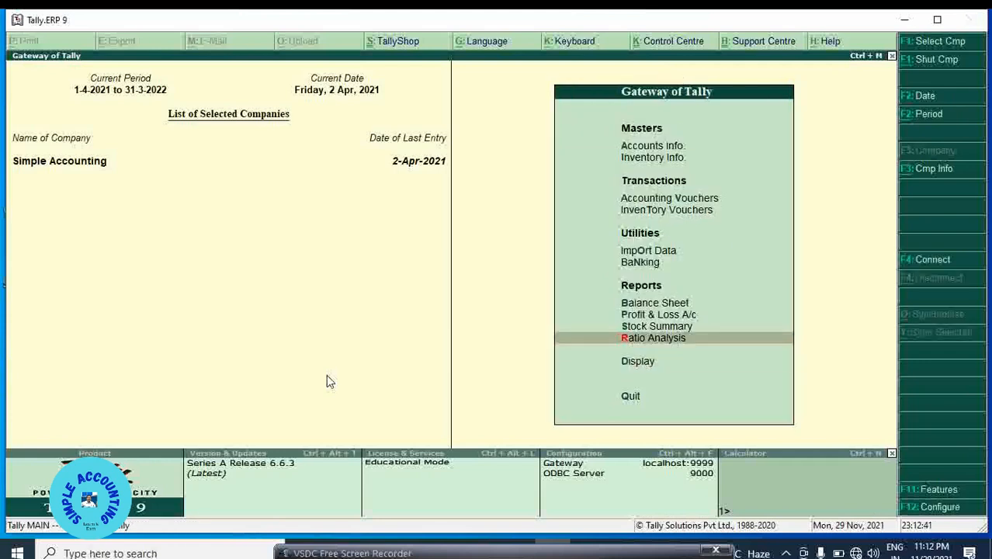
key("Up")
key("Up")
key("Up")
key("Up")
key("Up")
key("Up")
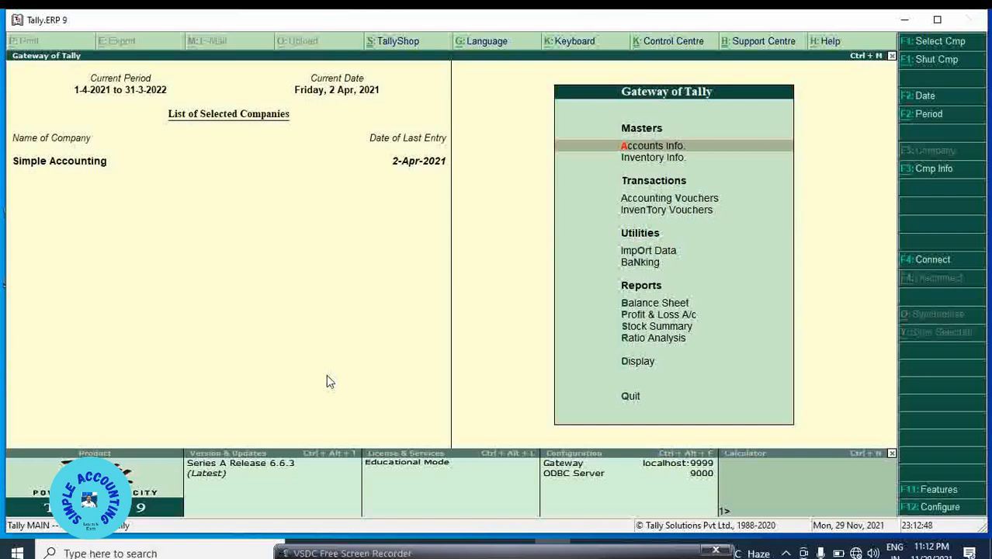
key("Return")
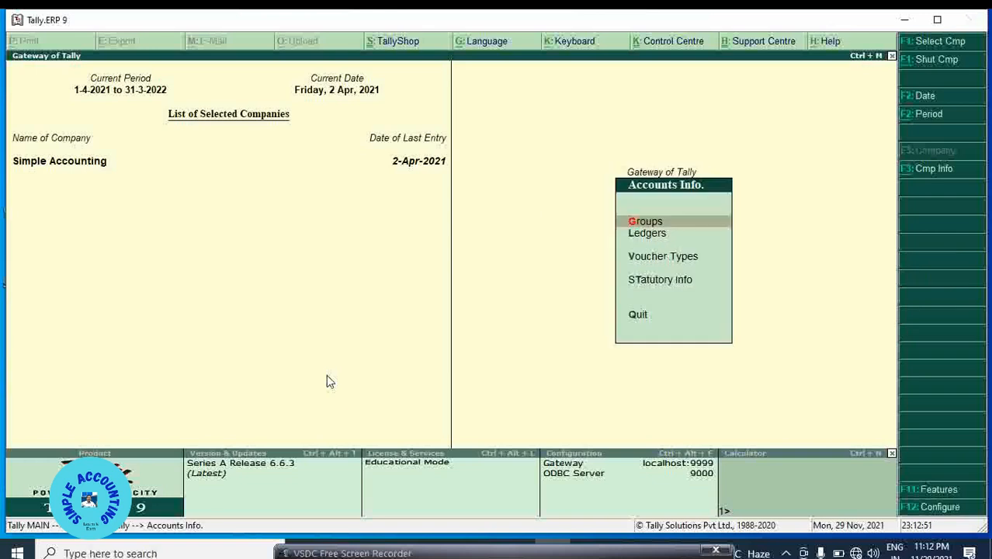
Open the Voucher Types masters within Accounts Info
key("Down")
key("Down")
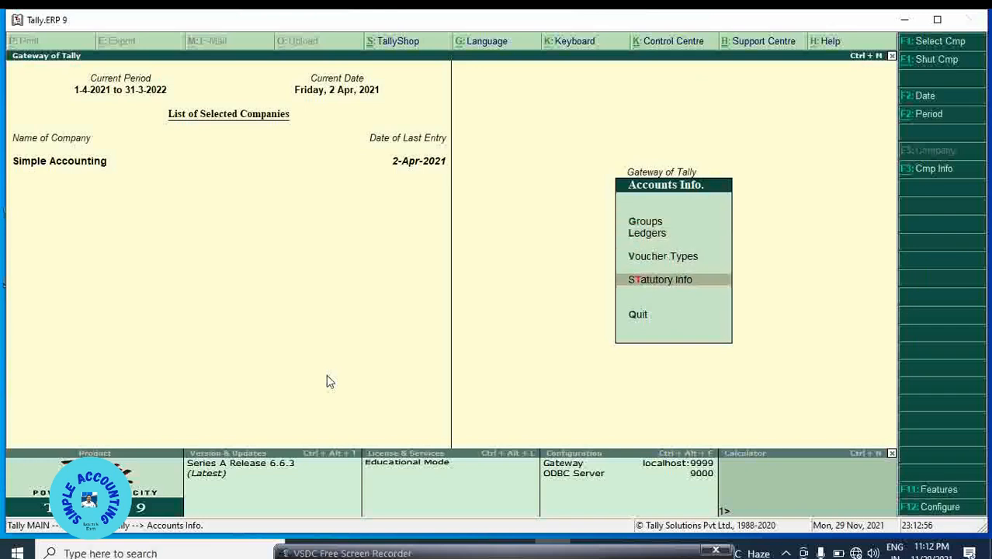
key("Up")
key("Up")
key("Up")
key("Up")
key("Up")
key("Up")
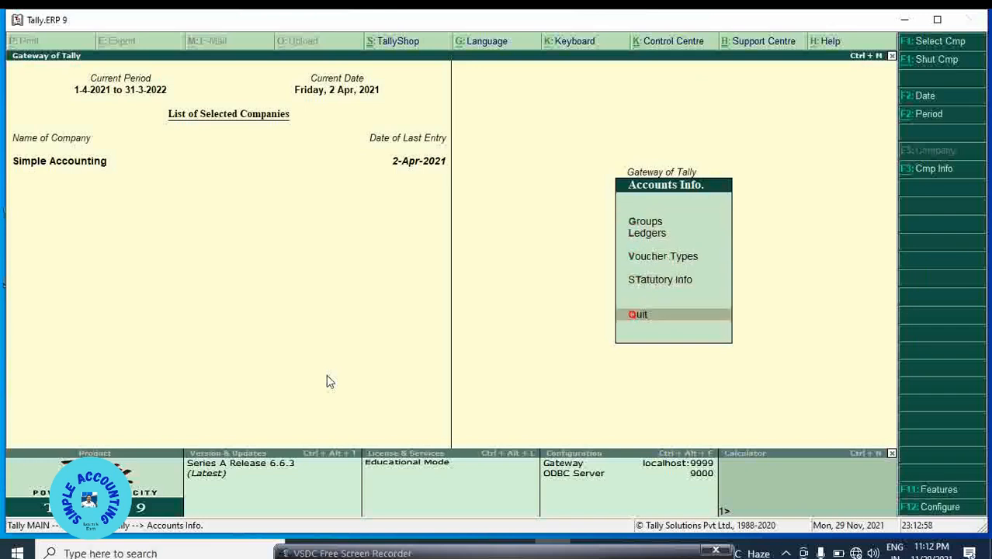
key("Up")
key("Up")
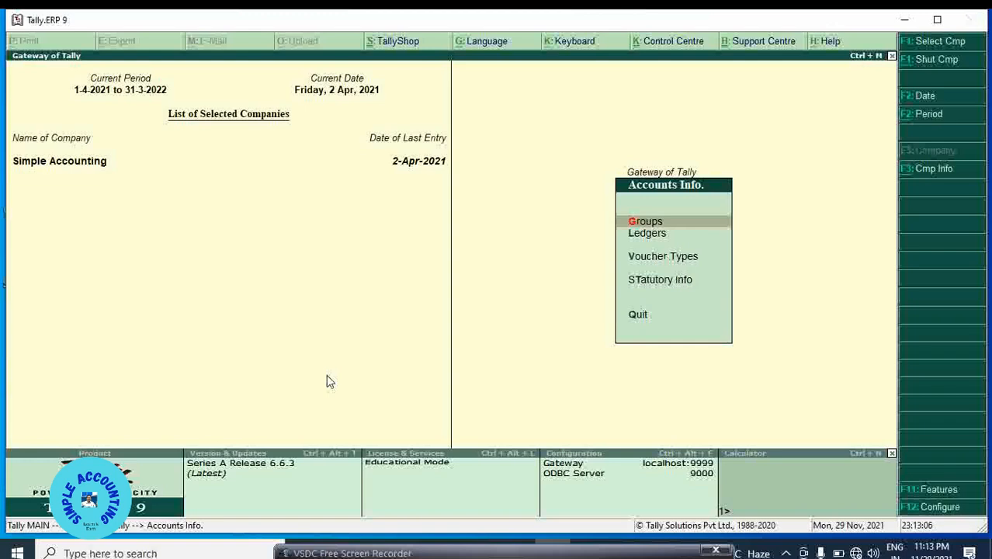
key("Down")
key("Up")
key("Down")
key("Down")
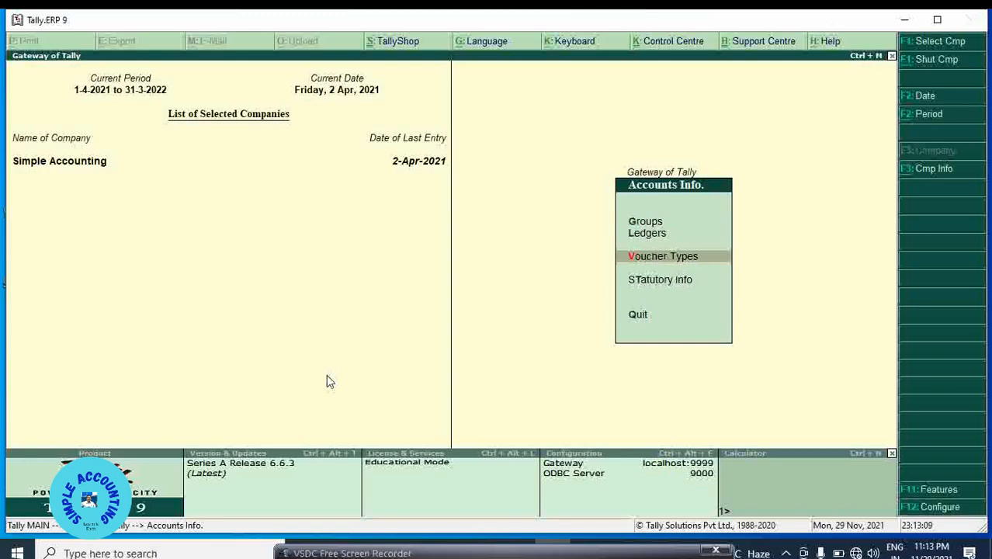
key("Return")
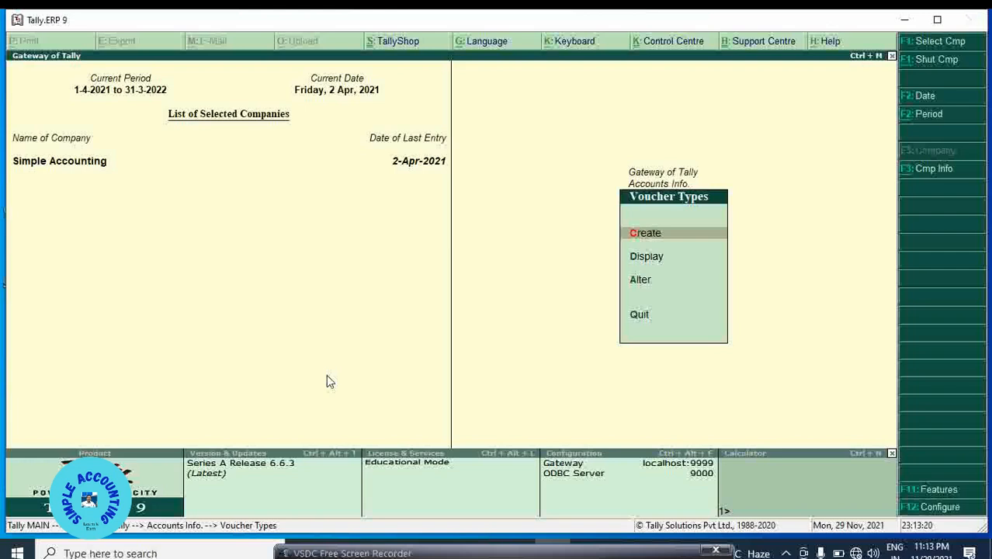
Open the Sales voucher type for alteration from the list of voucher types
key("Down")
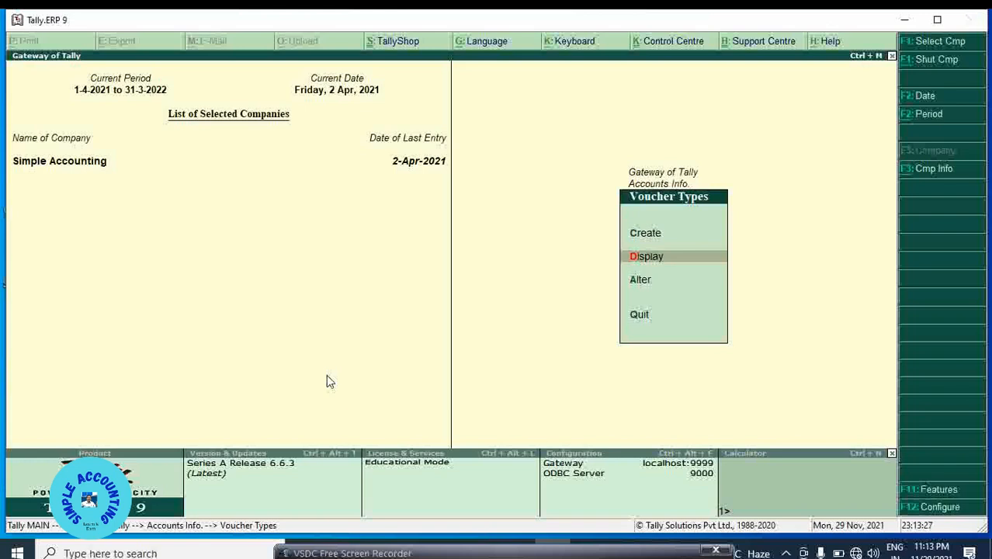
key("Down")
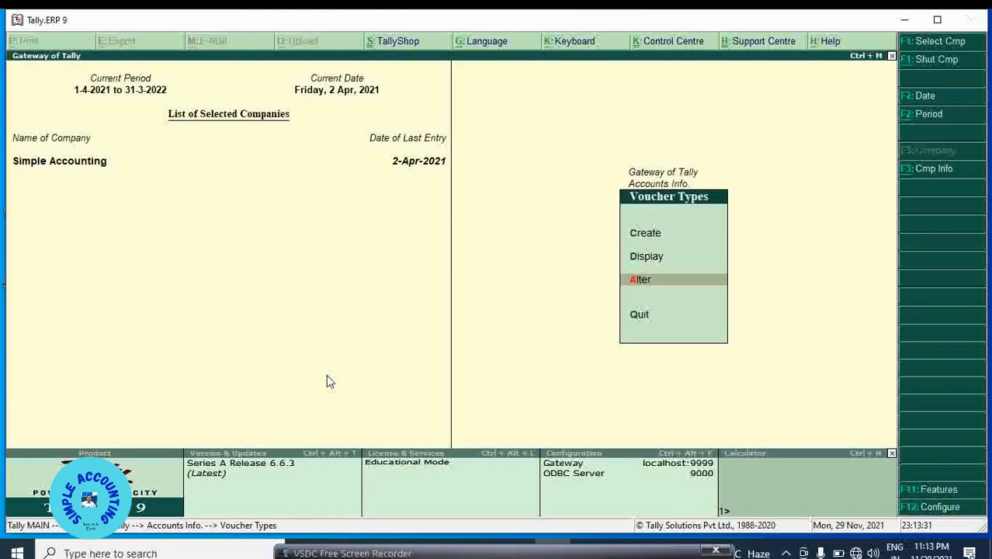
key("Return")
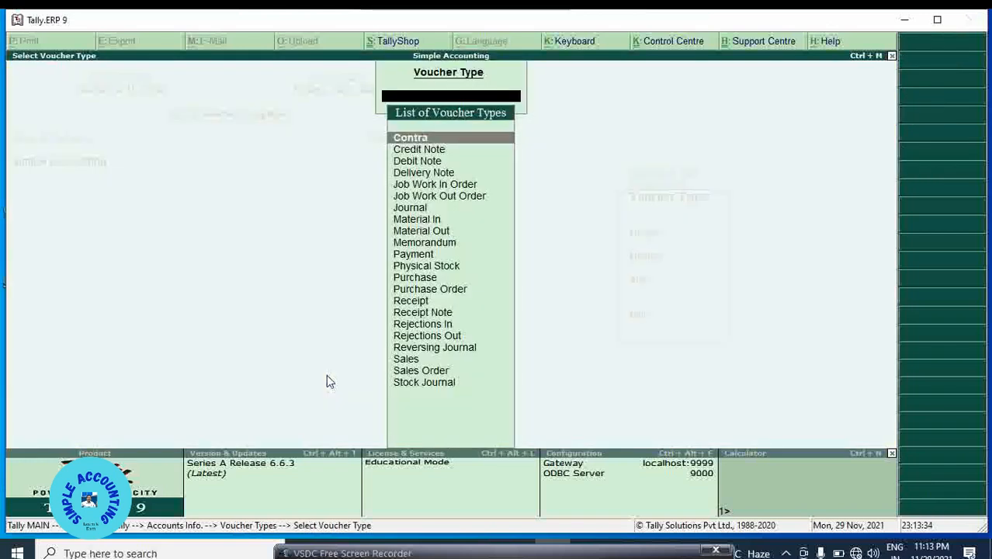
key("Down")
key("Down")
key("Down")
key("Down")
key("Down")
key("Down")
key("Down")
key("Down")
key("Down")
key("Down")
key("Down")
key("Down")
key("Down")
key("Down")
key("Down")
key("Down")
key("Down")
key("Down")
key("Down")
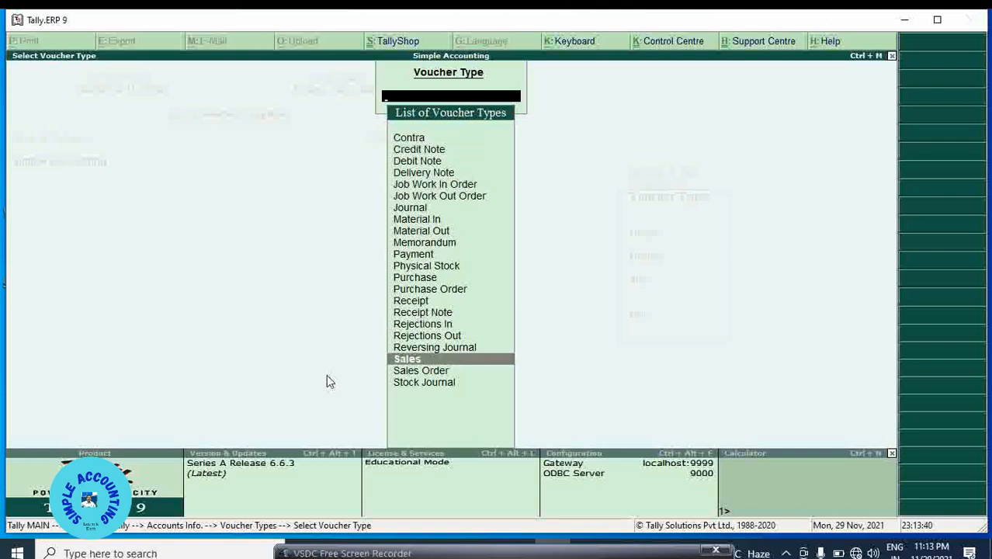
key("Return")
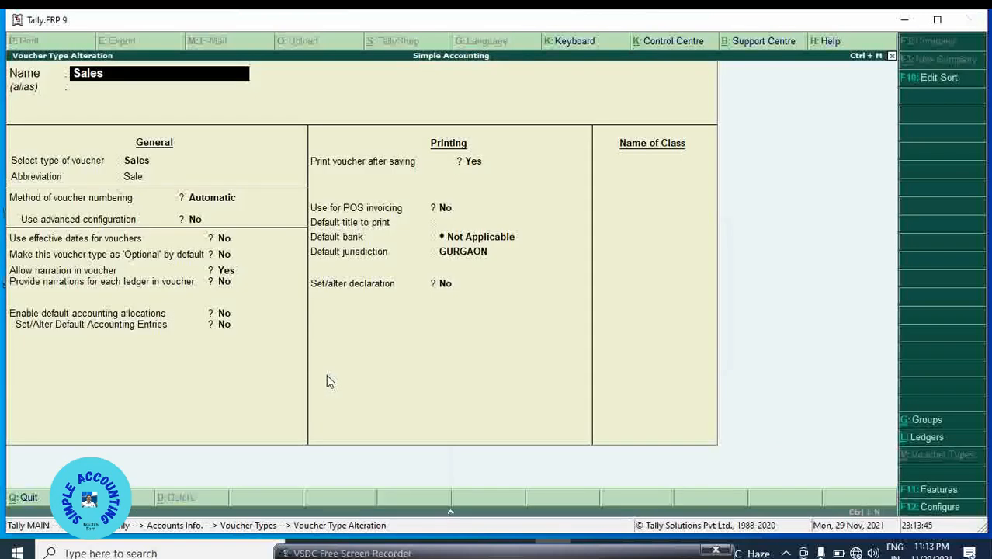
Go through the available numbering methods for the Sales voucher type and keep Automatic as the method of voucher numbering
key("Return")
key("Return")
key("Return")
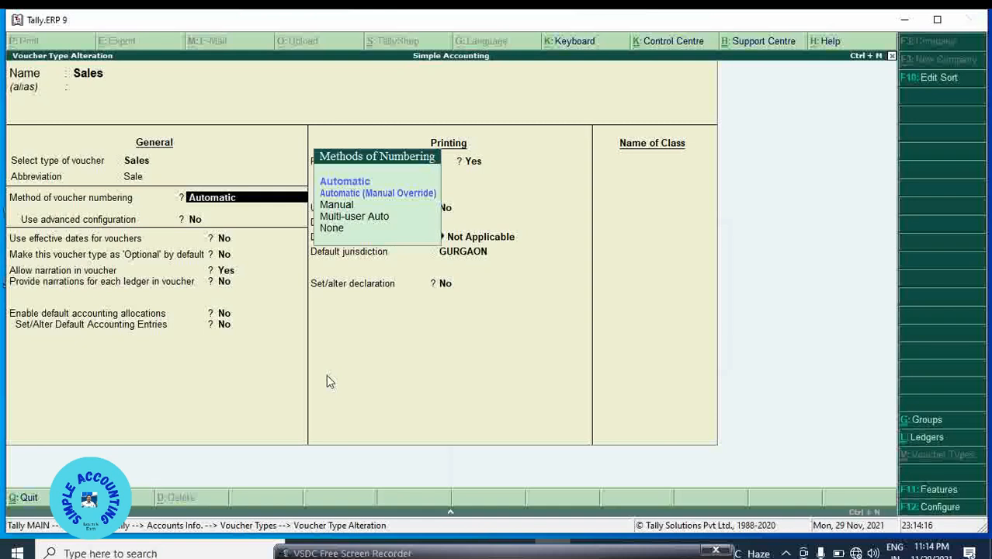
key("Down")
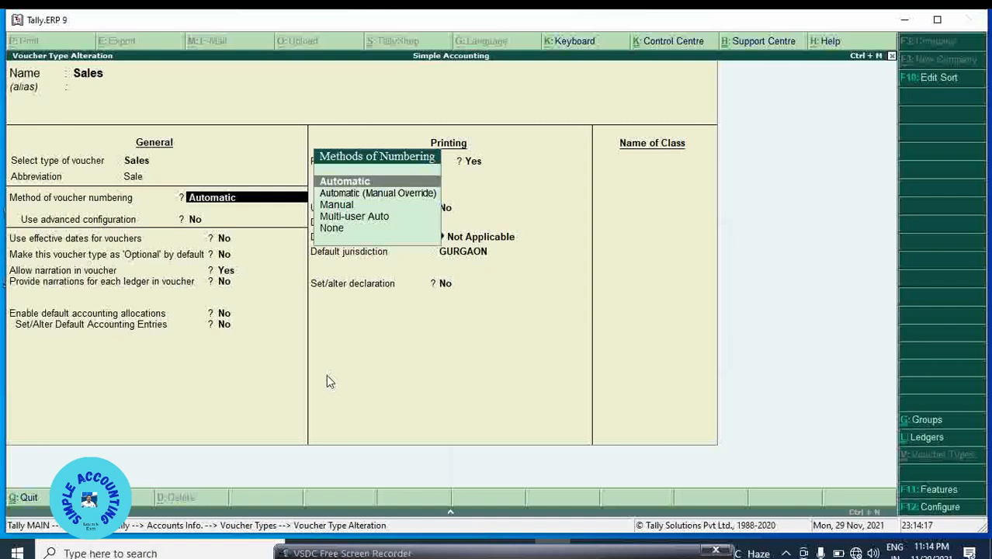
key("Down")
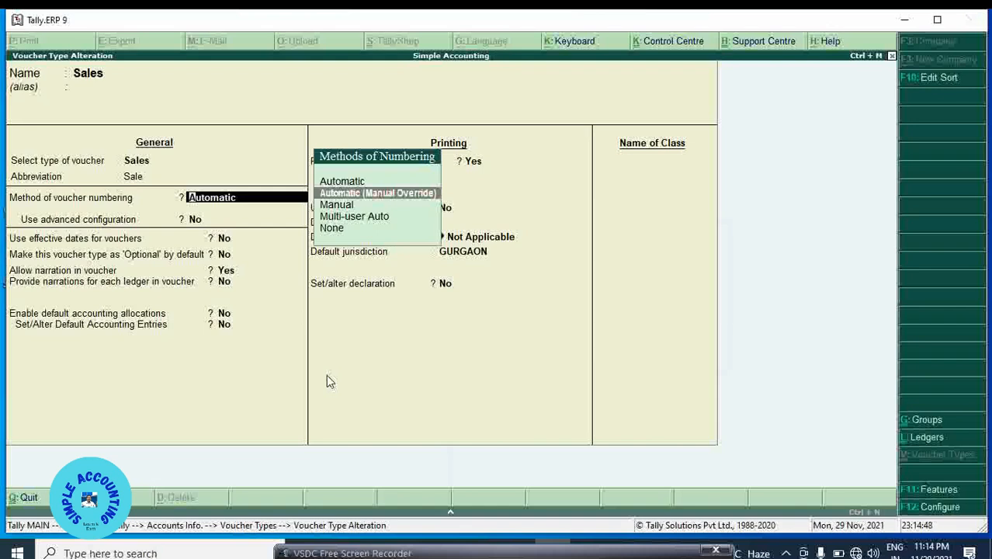
key("Down")
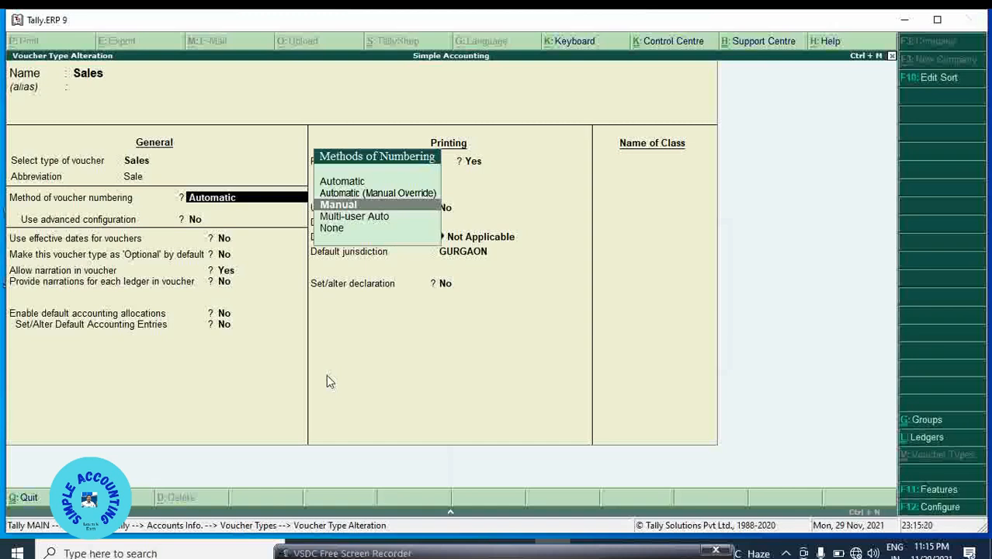
key("Up")
key("Up")
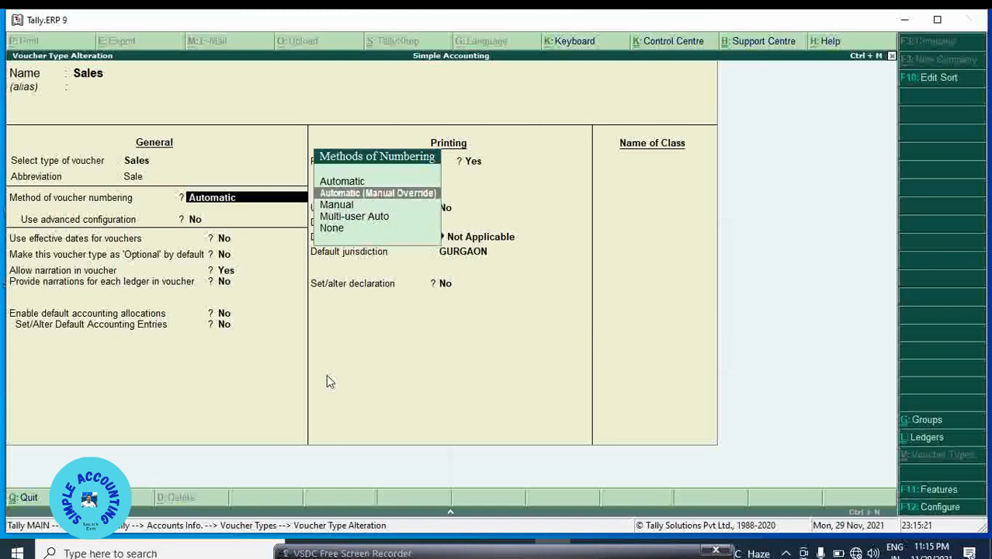
key("Return")
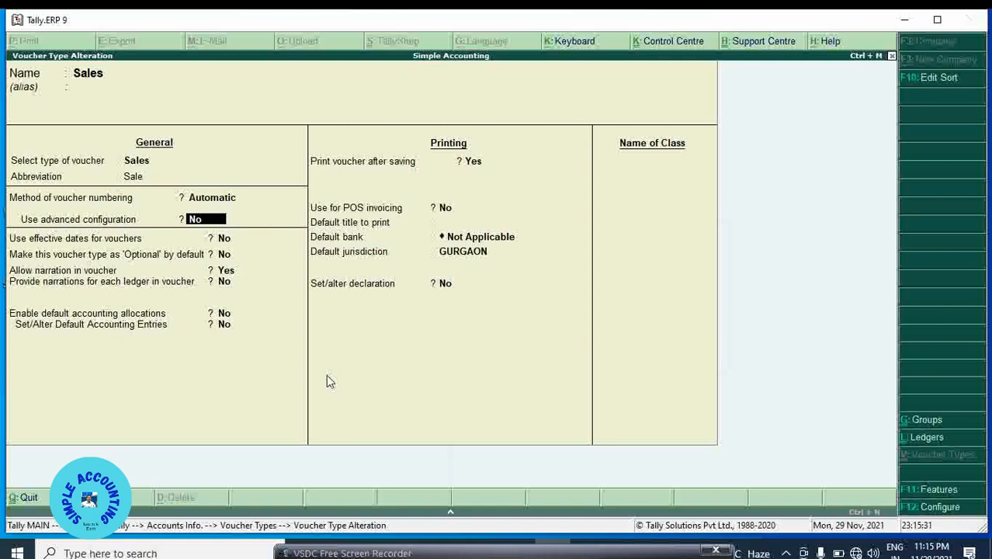
Enable advanced numbering configuration with starting number 1 and a numerical part 4 digits wide, prefilled with zeros
type("Y")
key("Return")
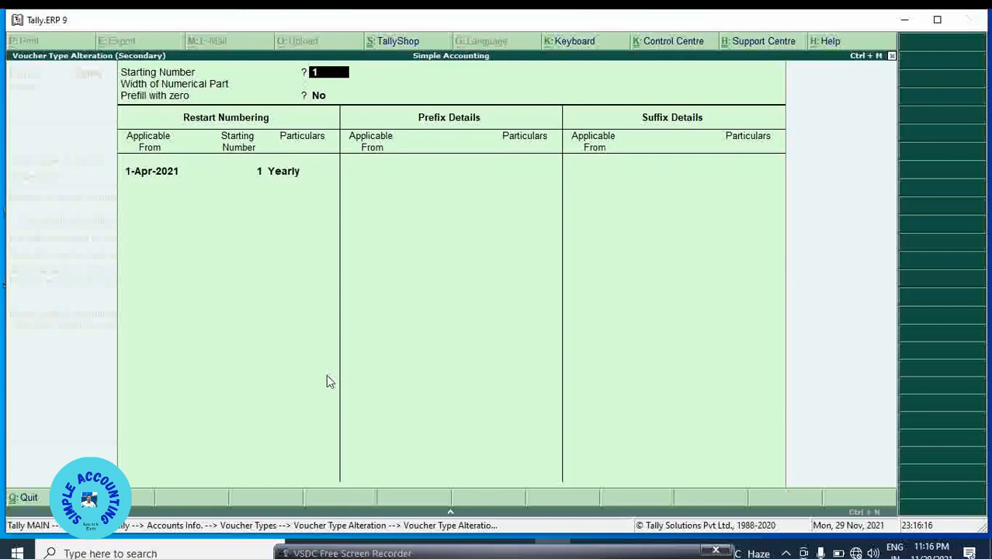
key("Return")
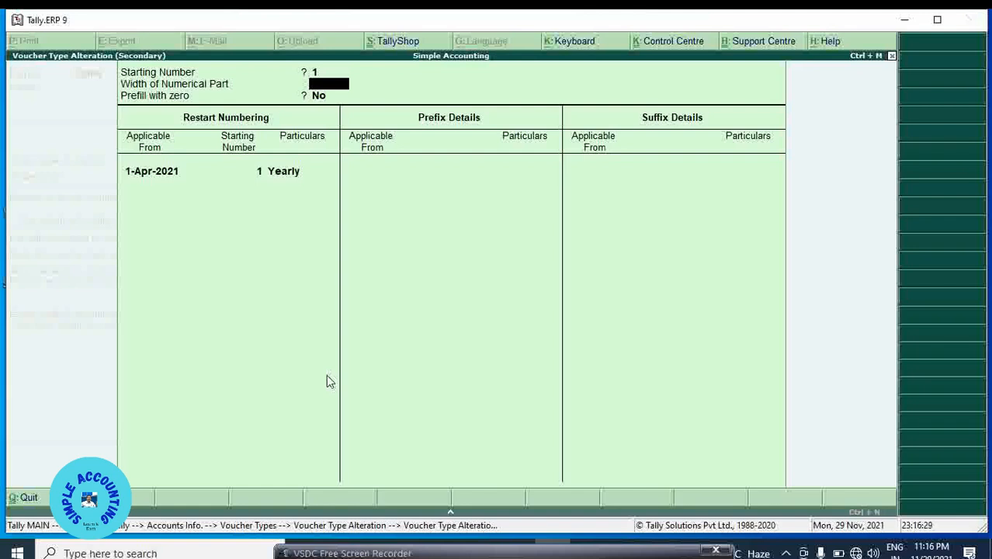
type("4")
key("Return")
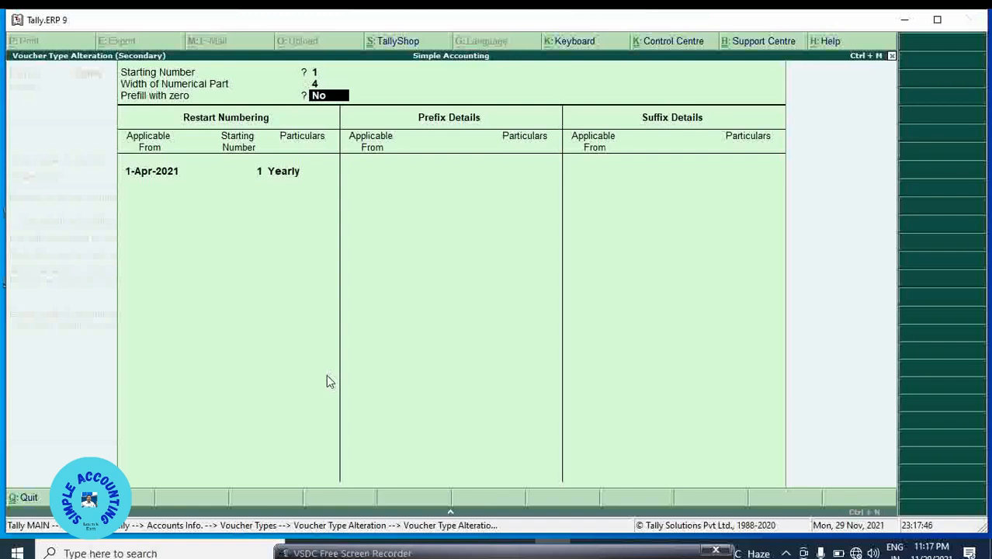
type("y")
key("Return")
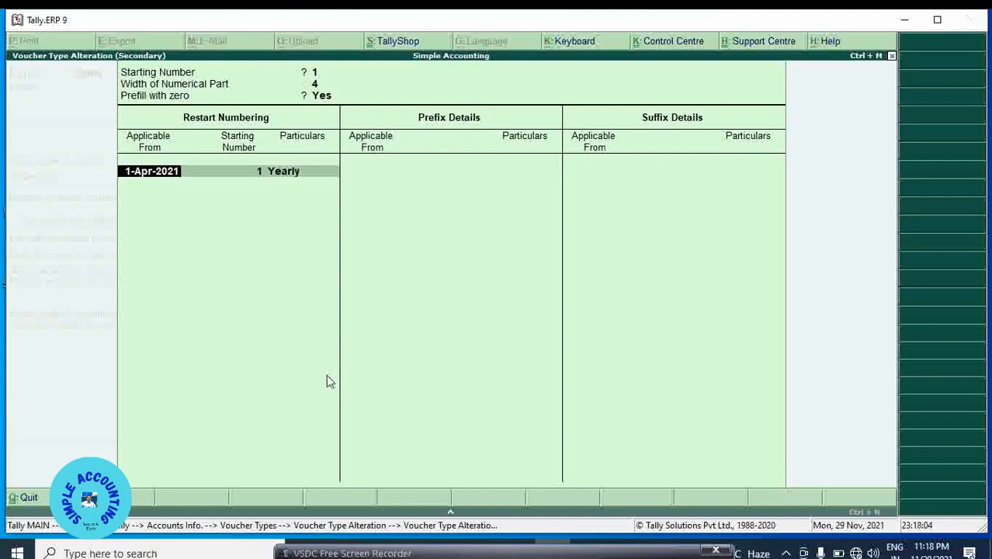
Accept yearly restart numbering applicable from 1-Apr-2021 with starting number 1, without adding another restart entry
key("Return")
key("Return")
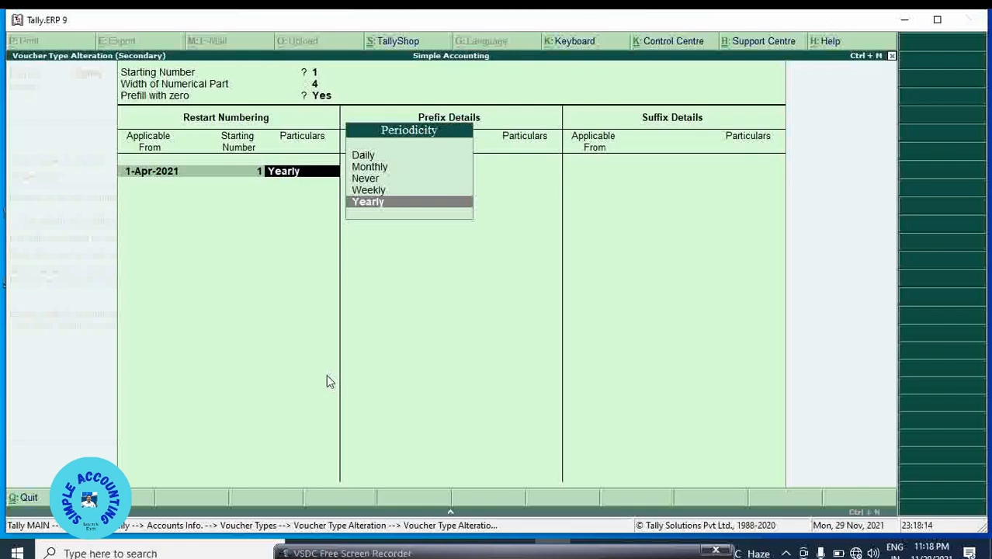
key("BackSpace")
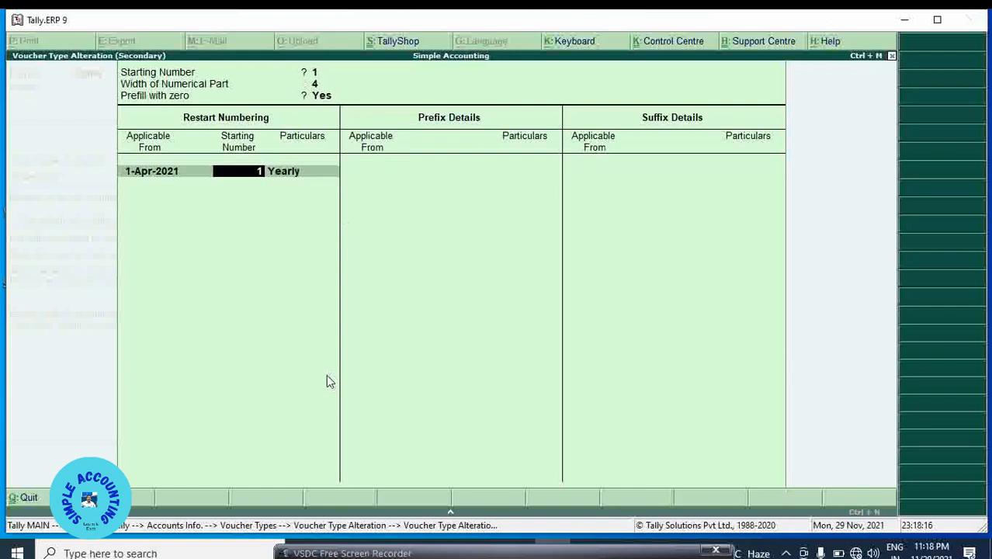
key("BackSpace")
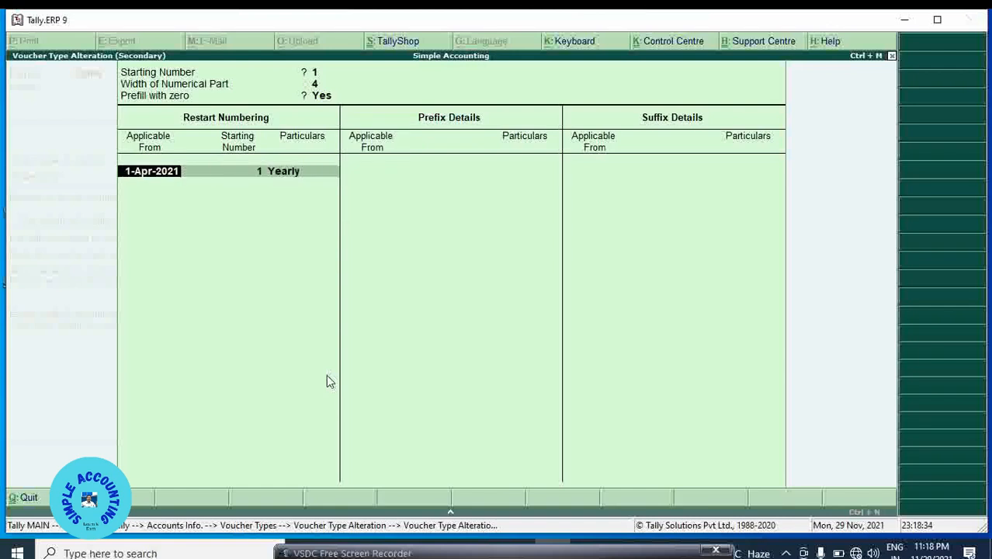
key("Return")
key("Return")
key("Return")
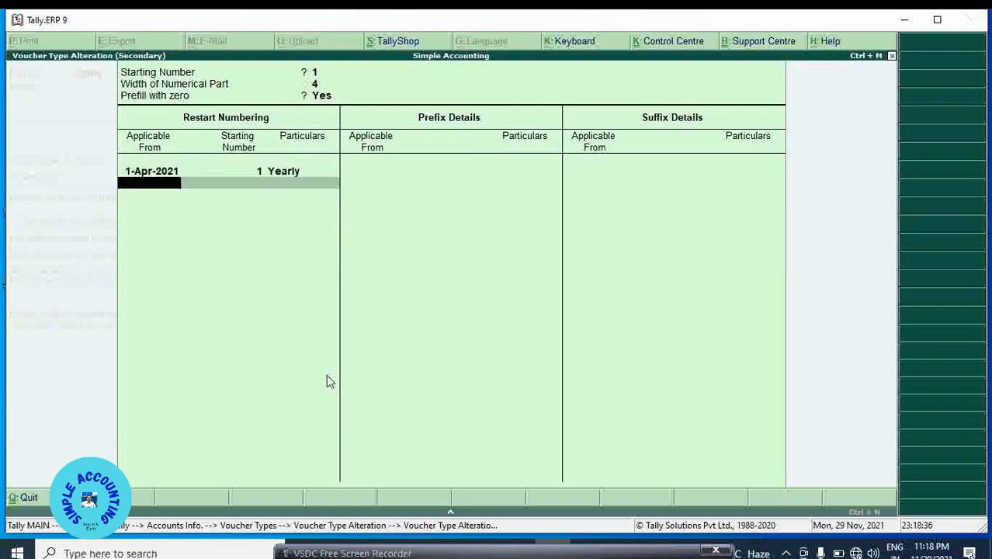
key("Return")
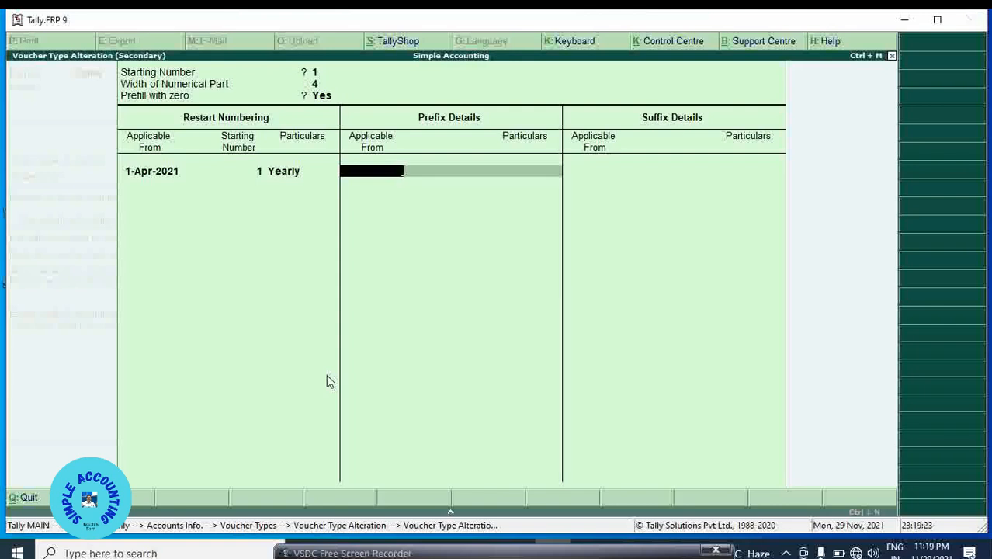
Add the voucher number prefix SA/ applicable from 1-Apr-2021
type("1.4.21")
key("Return")
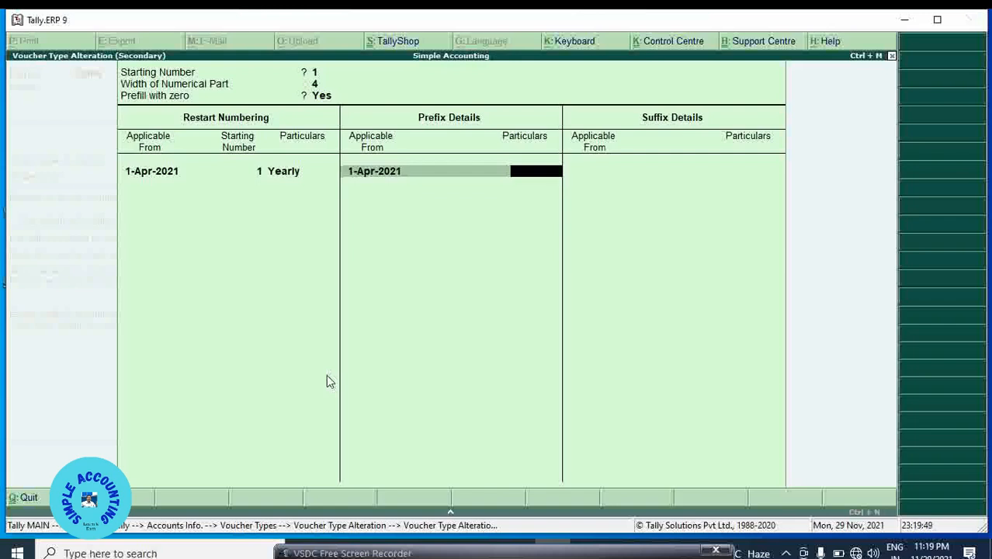
type("AS")
type("/")
key("BackSpace")
key("BackSpace")
key("BackSpace")
type("SA/")
key("Return")
key("Return")
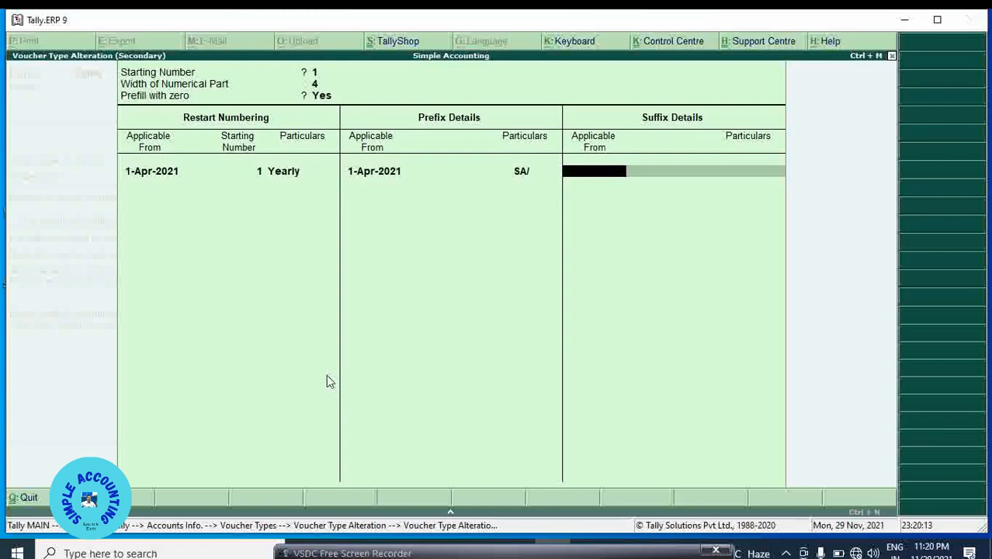
Add the voucher number suffix /2021-22 applicable from 1-Apr-2021 and accept the numbering configuration
type("1.4.21")
key("Return")
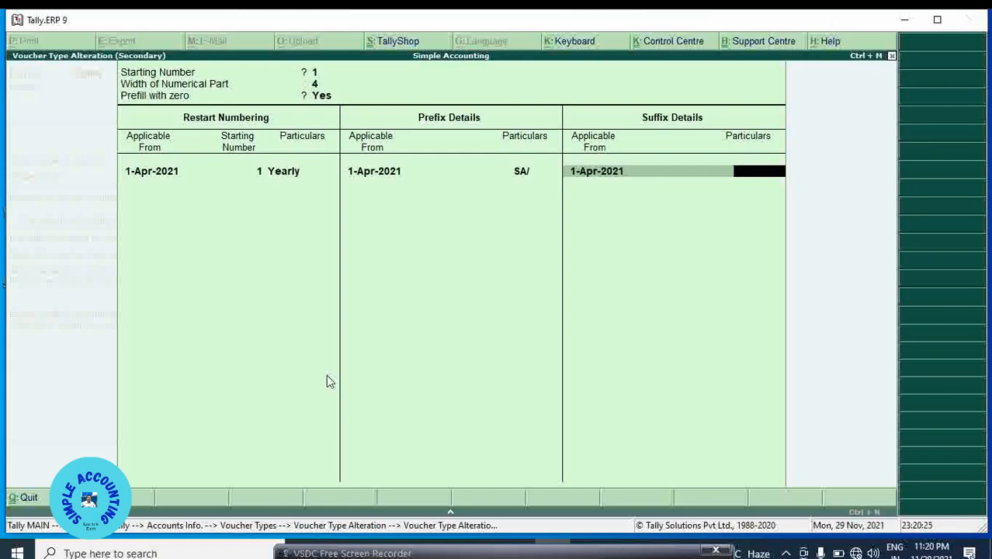
type("2021-22")
key("Return")
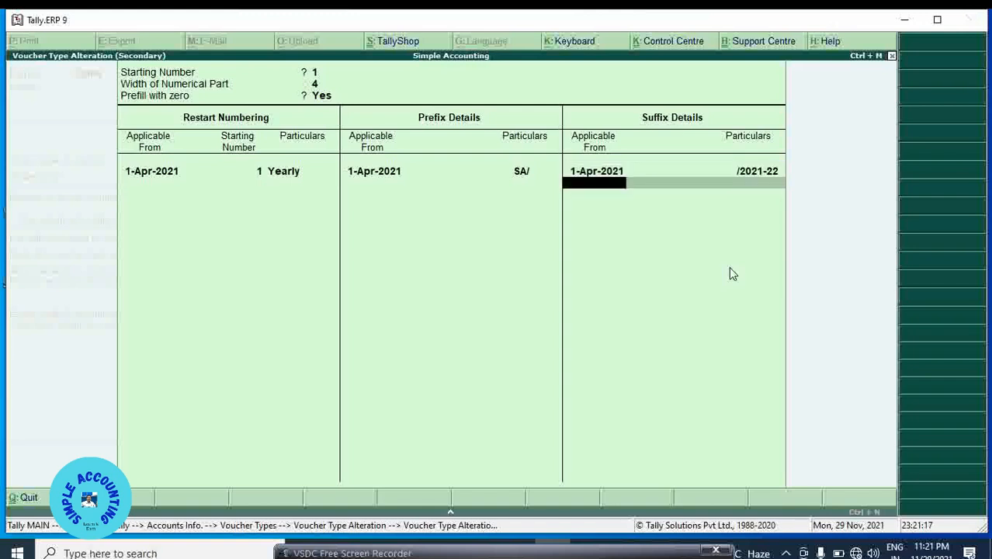
key("Return")
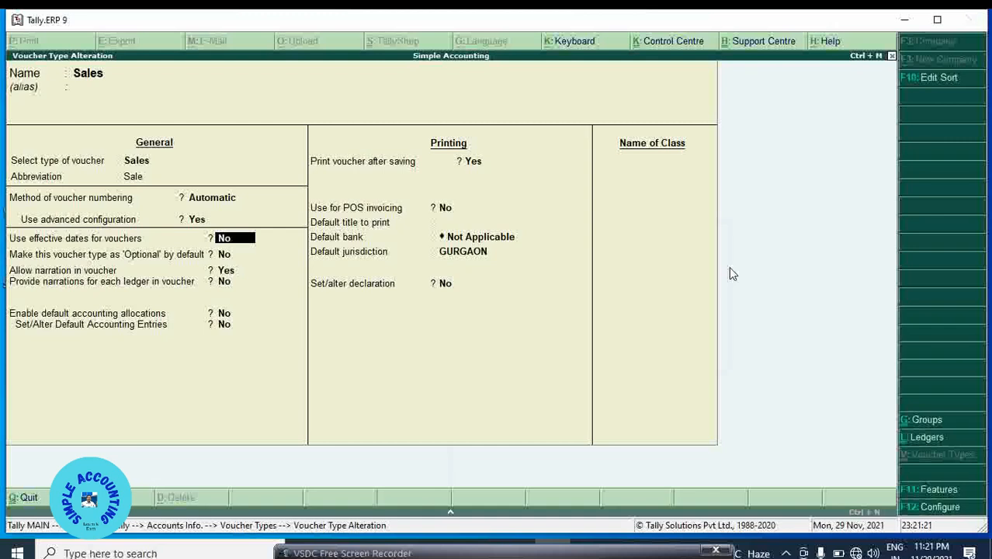
Review the advanced numbering configuration of the Sales voucher type, covering number width, yearly restart, prefix and suffix entries
key("Up")
key("Return")
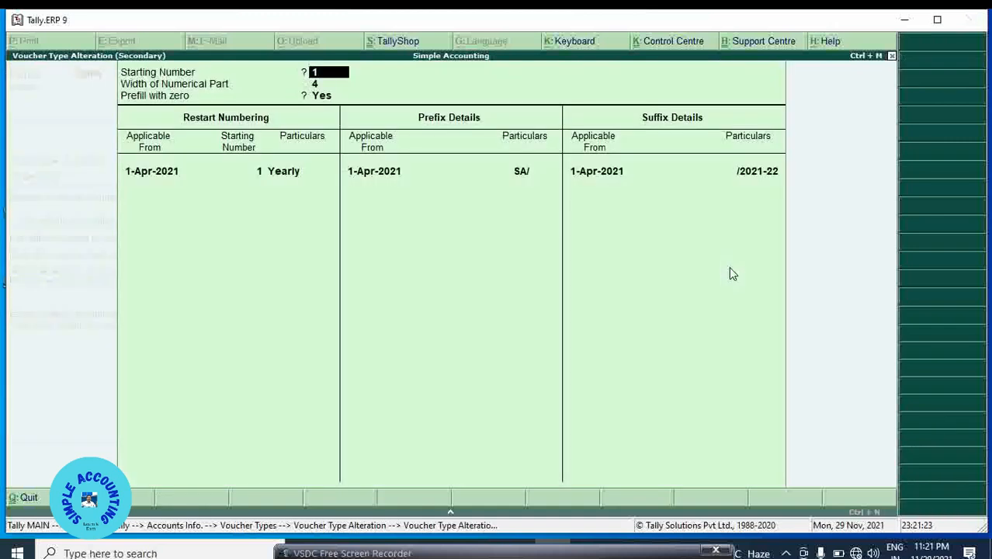
key("Return")
key("Return")
key("Return")
key("Return")
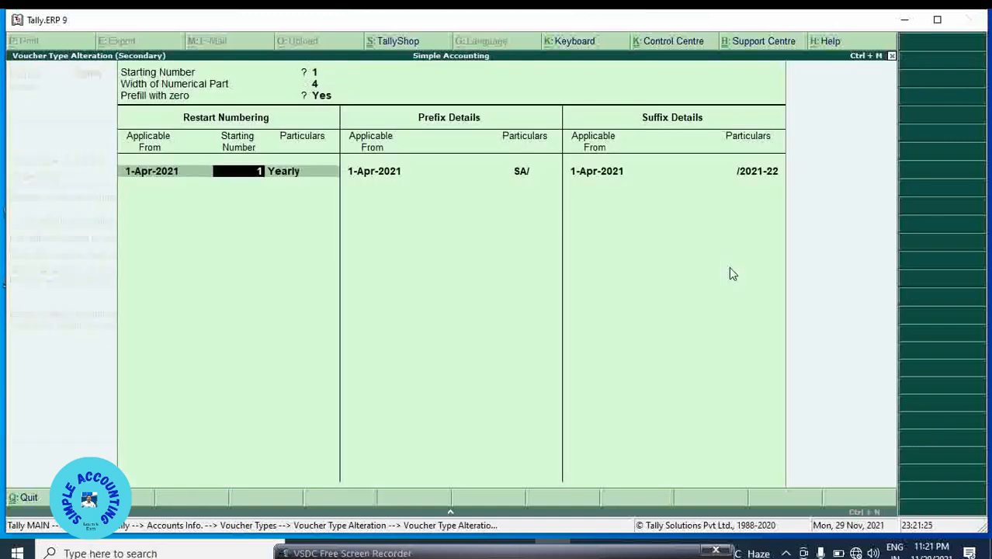
key("Return")
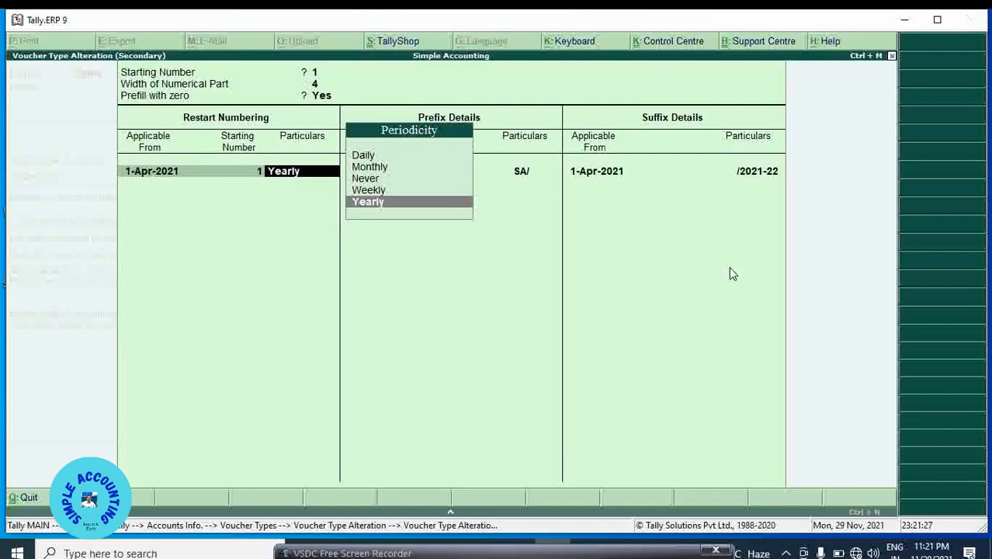
key("Return")
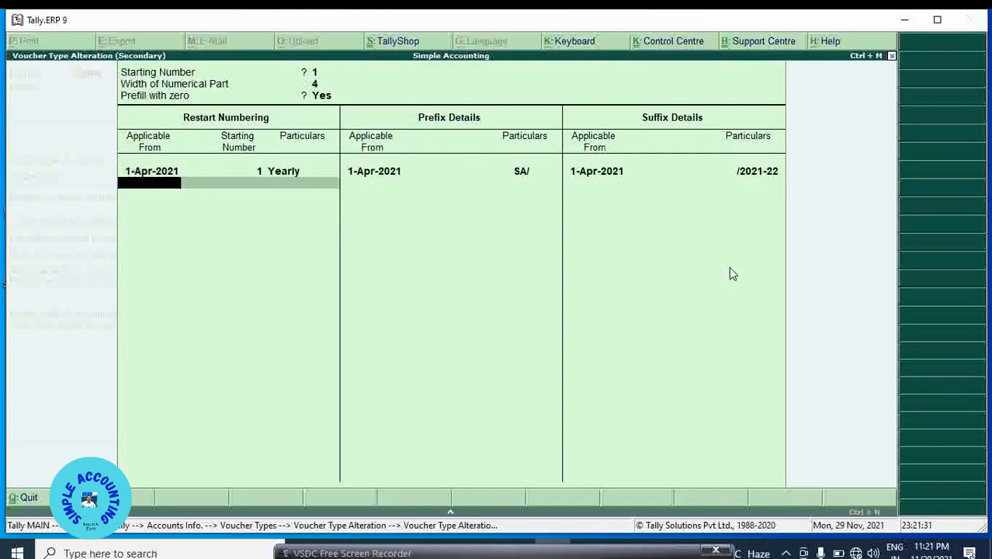
key("Return")
key("Return")
key("Return")
key("Return")
key("Return")
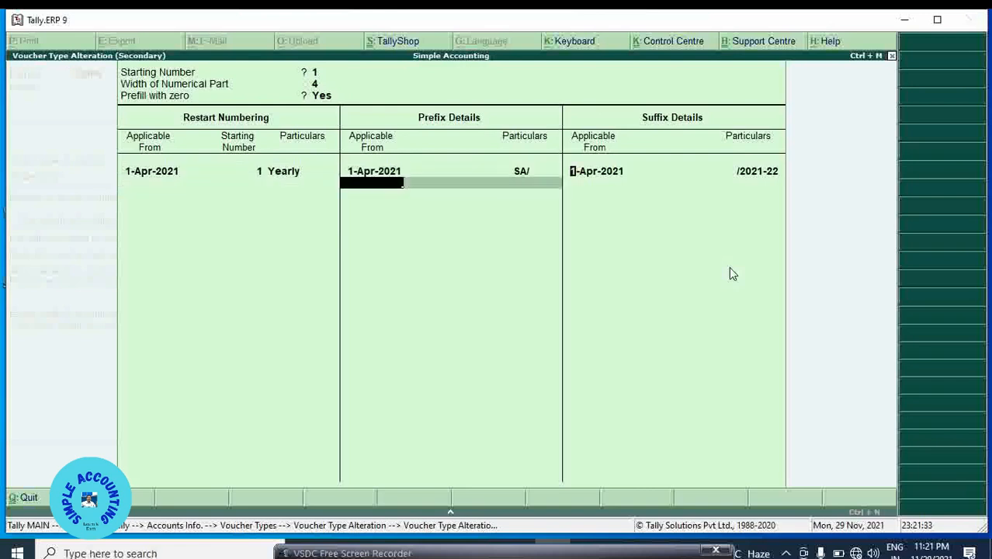
key("Return")
key("Return")
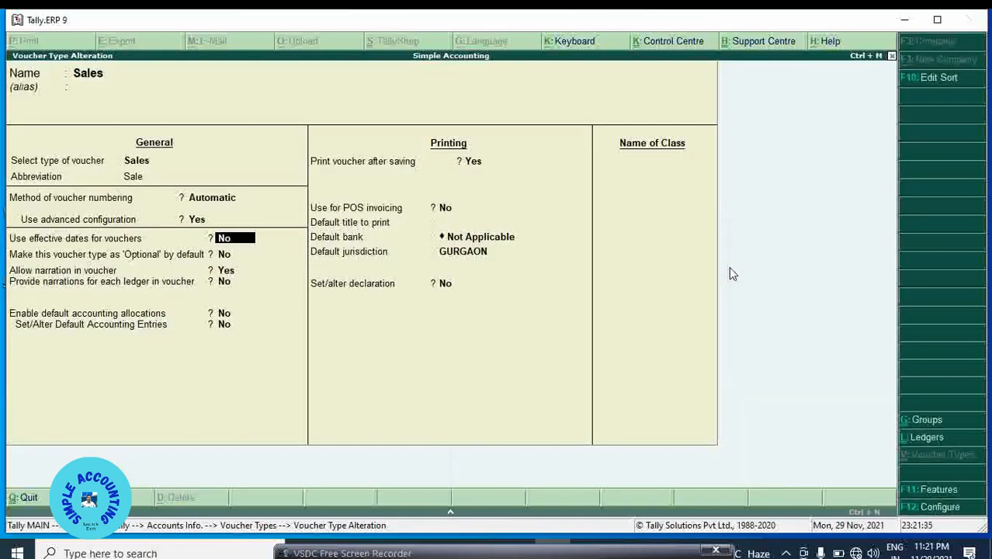
Accept the general voucher options with narration allowed and effective dates, optional status, ledger narrations and default accounting allocations set to No
key("Return")
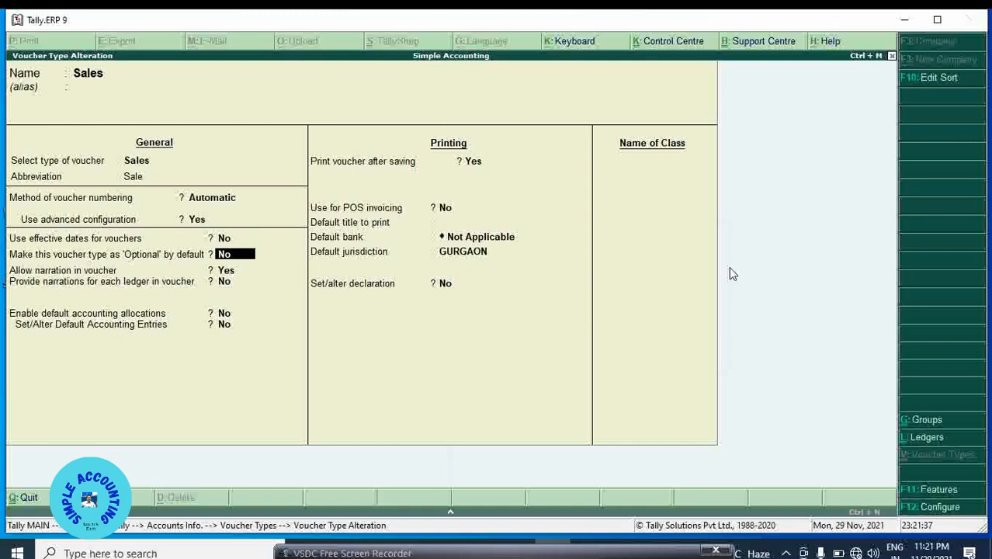
key("Return")
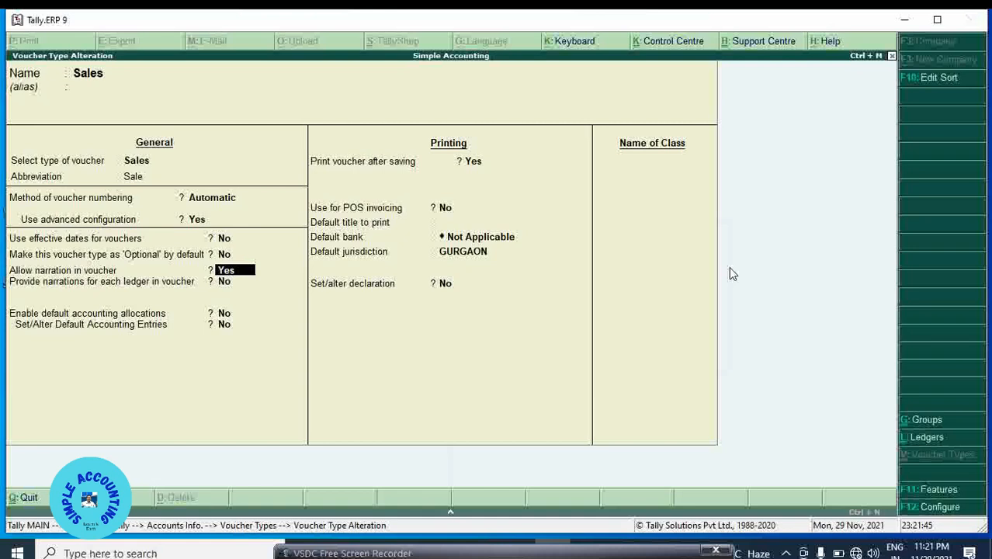
key("Return")
key("Return")
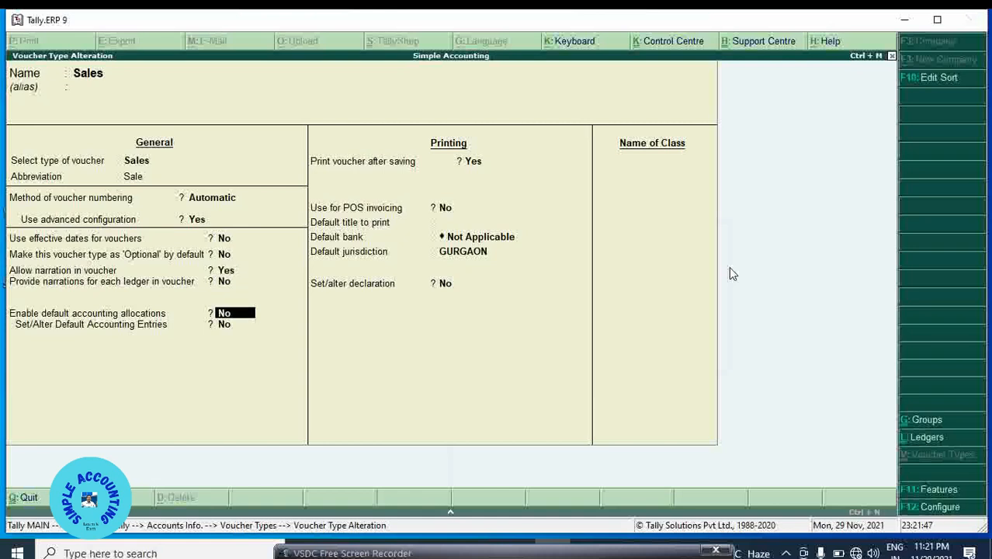
key("Return")
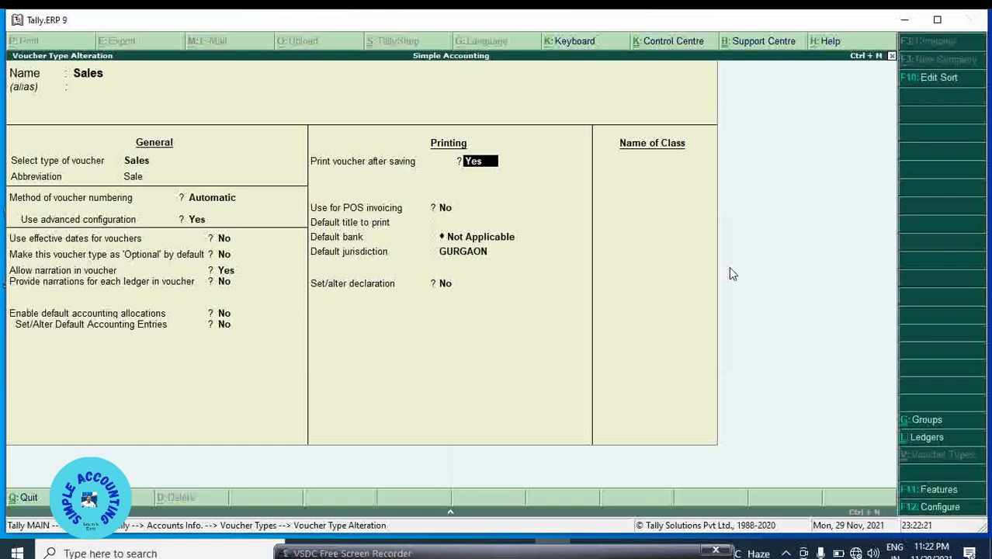
Accept the printing options with print after saving Yes, POS invoicing No, default bank Not Applicable and jurisdiction GURGAON
key("Return")
key("Return")
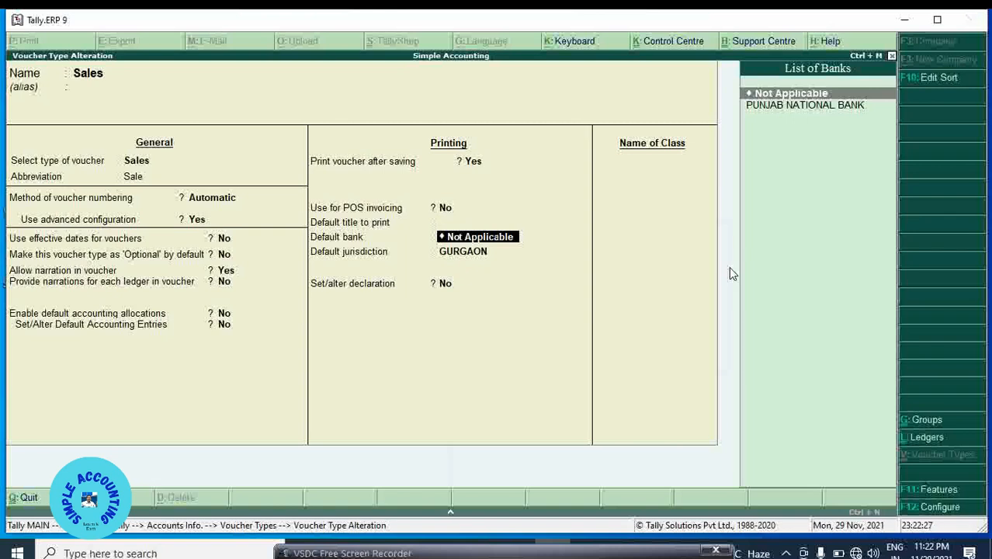
key("Return")
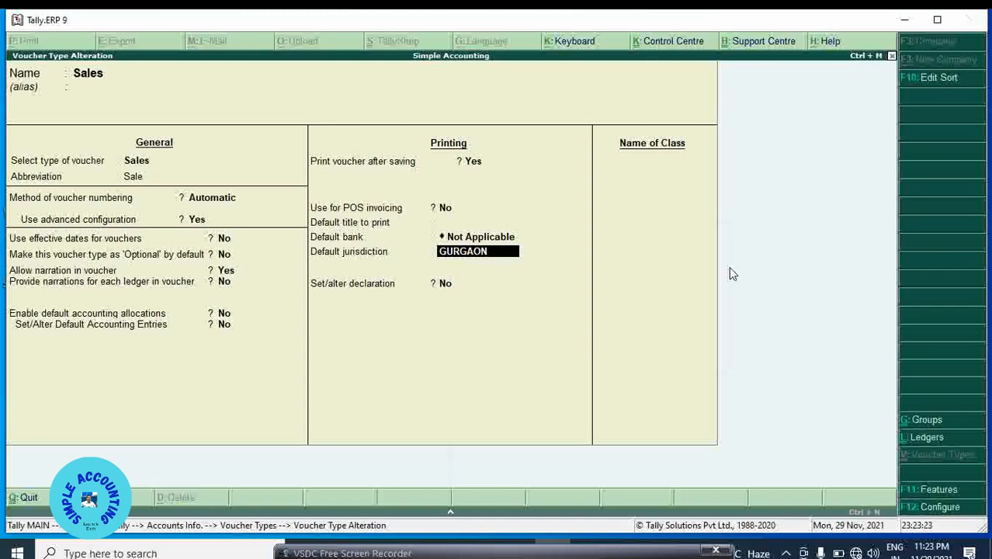
key("Return")
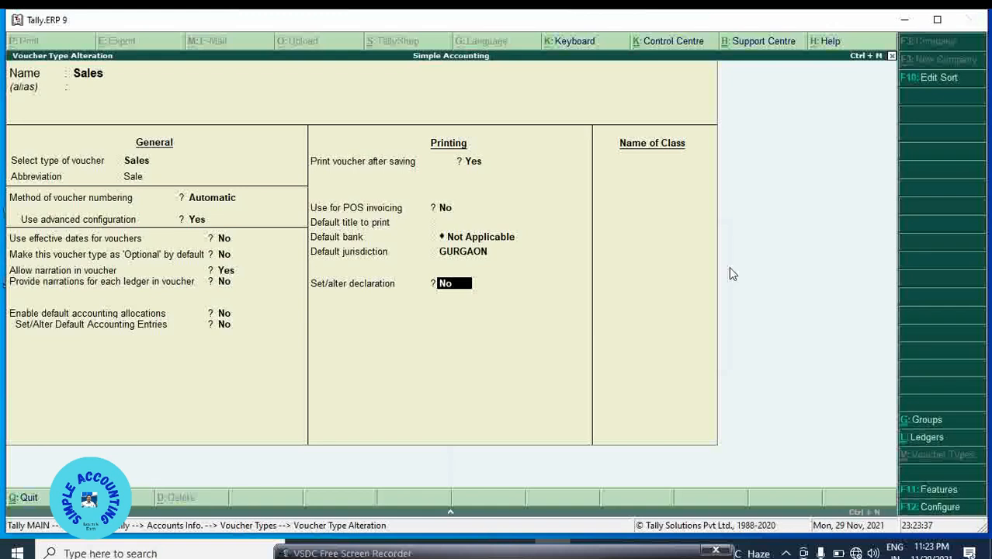
View the invoice declaration text without altering it, and set the set/alter declaration option back to No
type("Y")
key("Return")
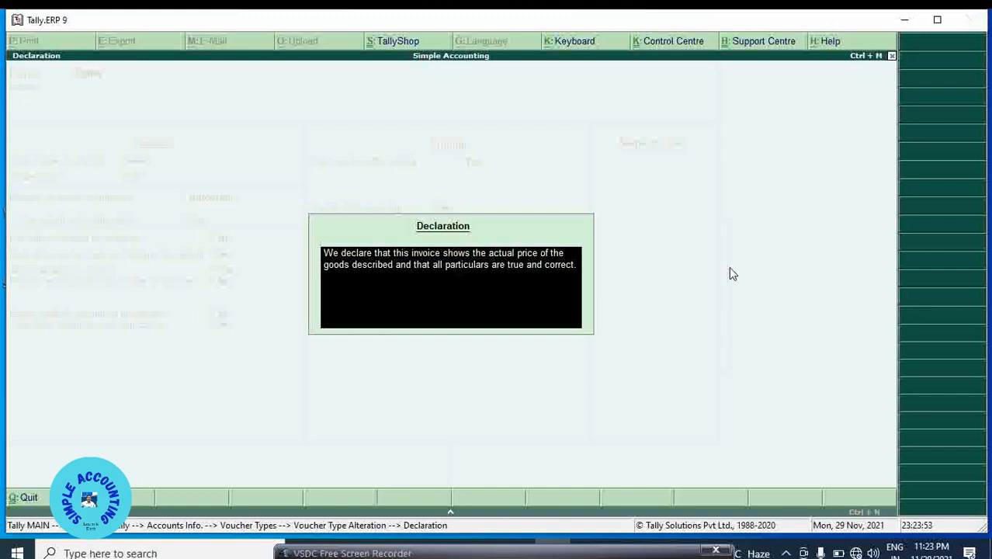
key("Escape")
key("Escape")
key("Return")
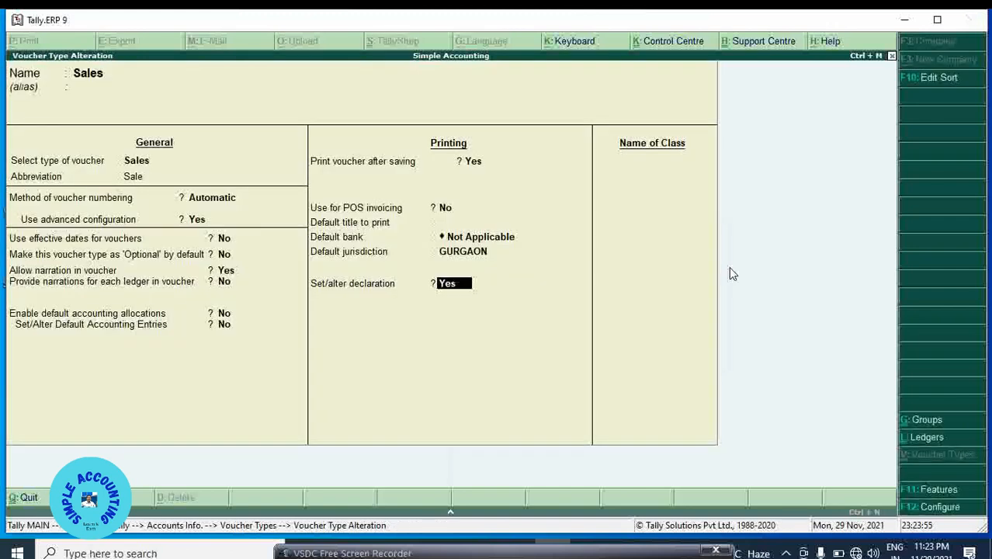
type("N")
key("Return")
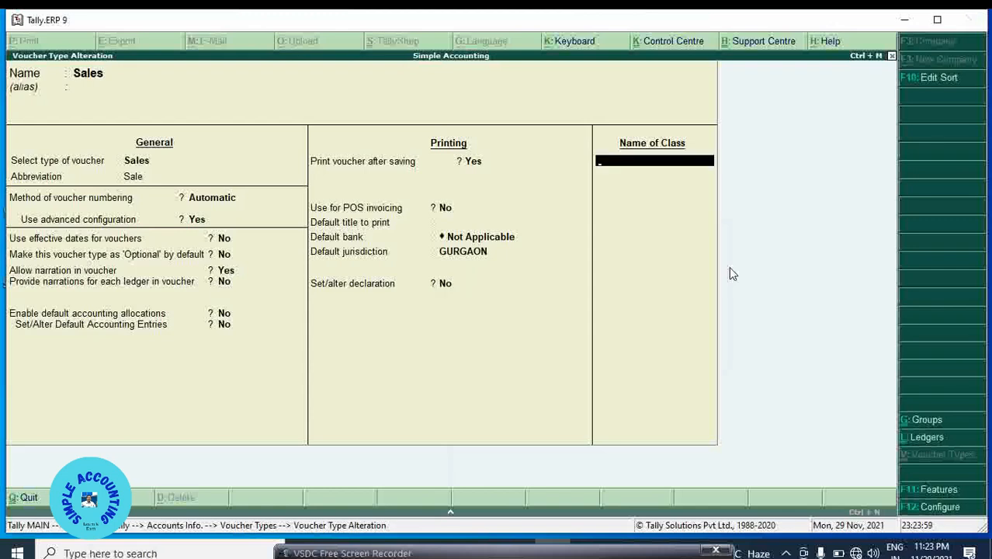
Leave the class name blank, save the Sales voucher type and return to the Gateway of Tally
key("Return")
key("Return")
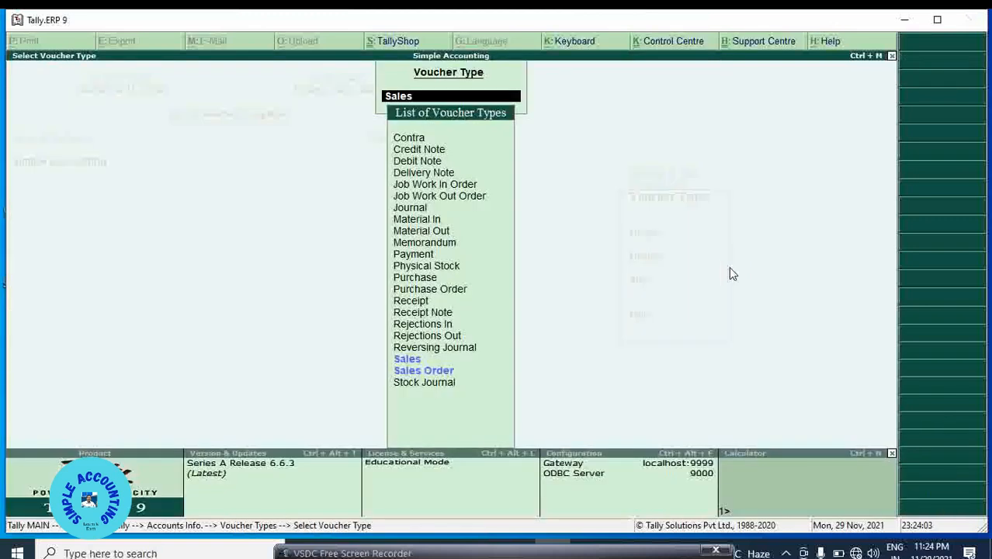
key("Escape")
key("Escape")
key("Escape")
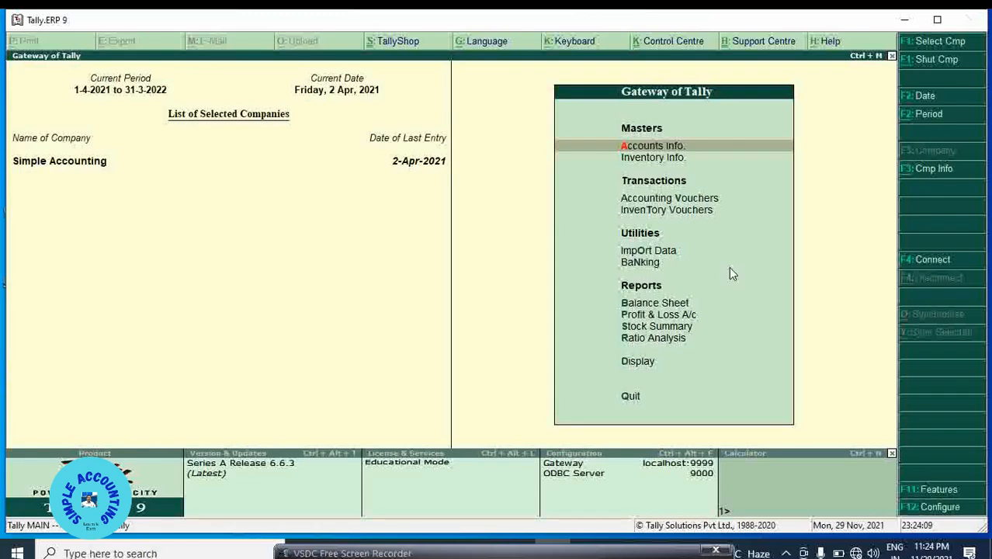
Display the Sales Register for April and open the DAV SCHOOL sales voucher
key("d")
key("a")
key("s")
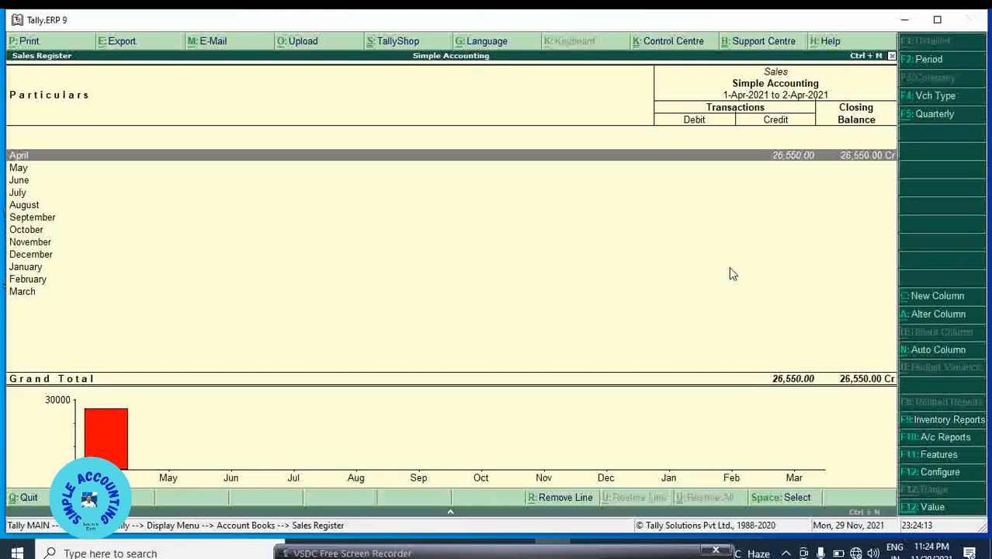
key("Return")
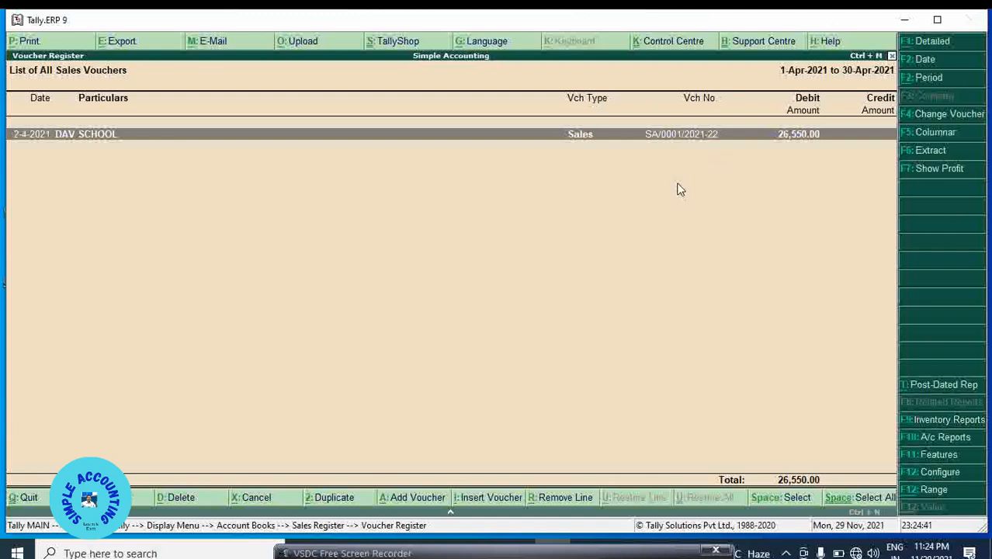
key("Return")
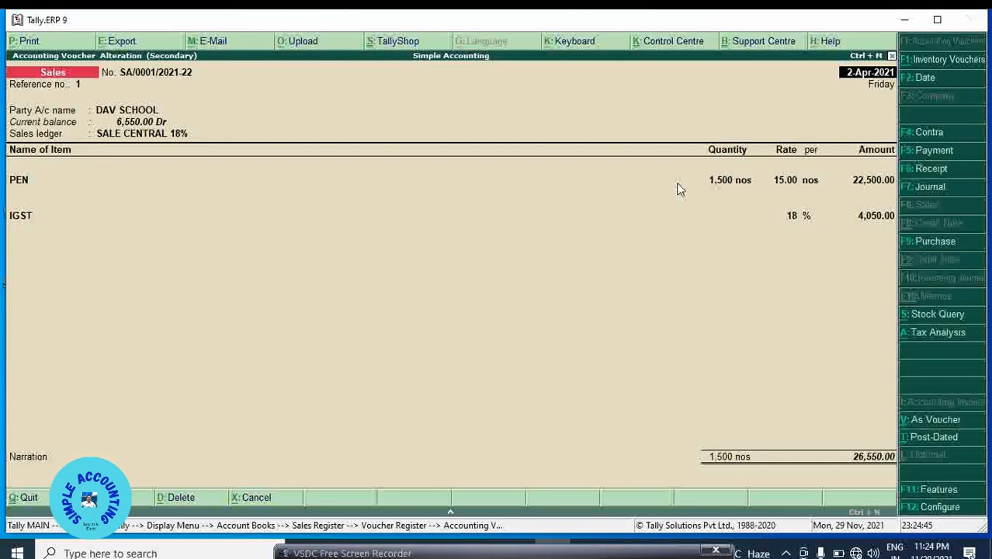
Accept the DAV SCHOOL sales voucher without changes from its IGST line onward and bring up its voucher printing options
left_click(868, 218)
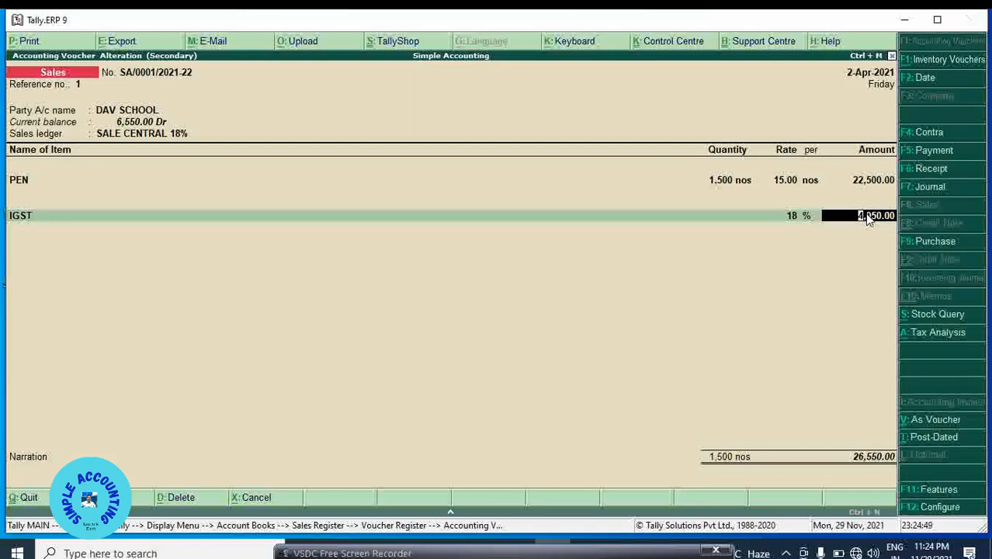
key("Return")
key("Return")
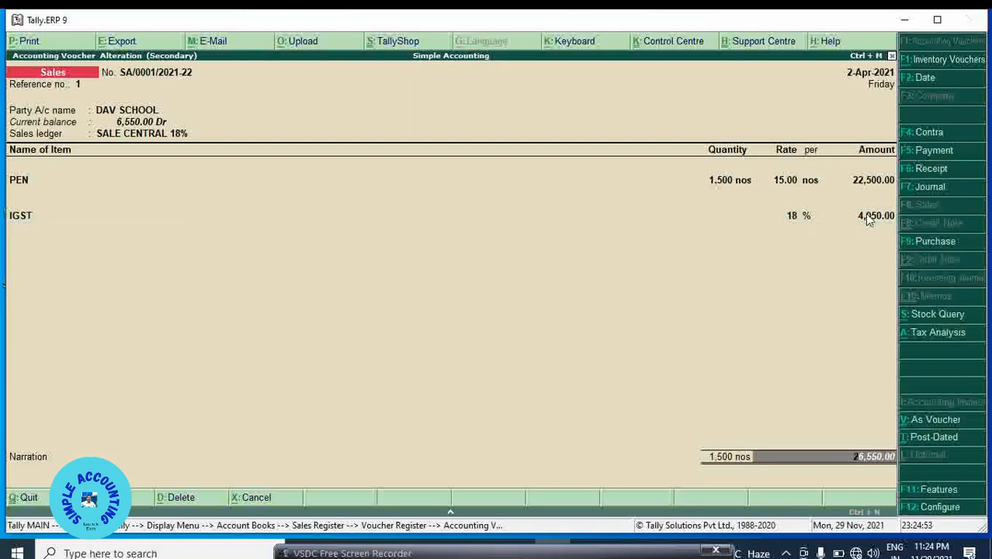
key("Return")
key("Return")
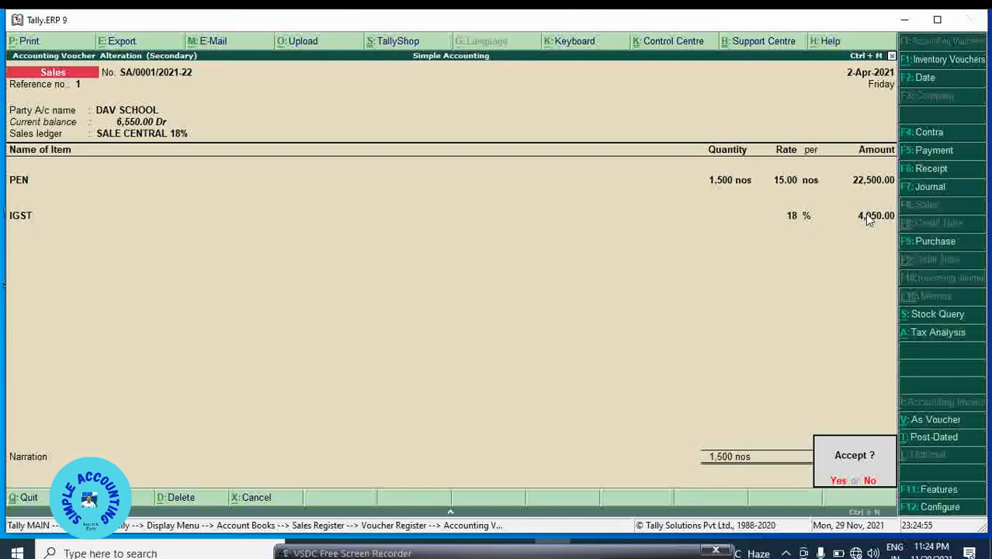
key("Return")
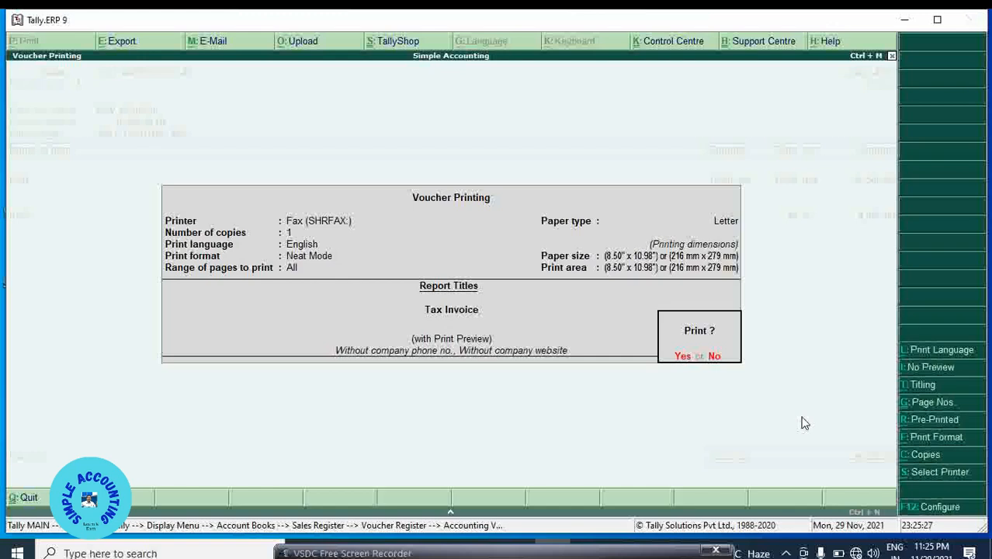
Examine the copy types offered for a single printed copy of the tax invoice, keeping Not Applicable
key("alt+c")
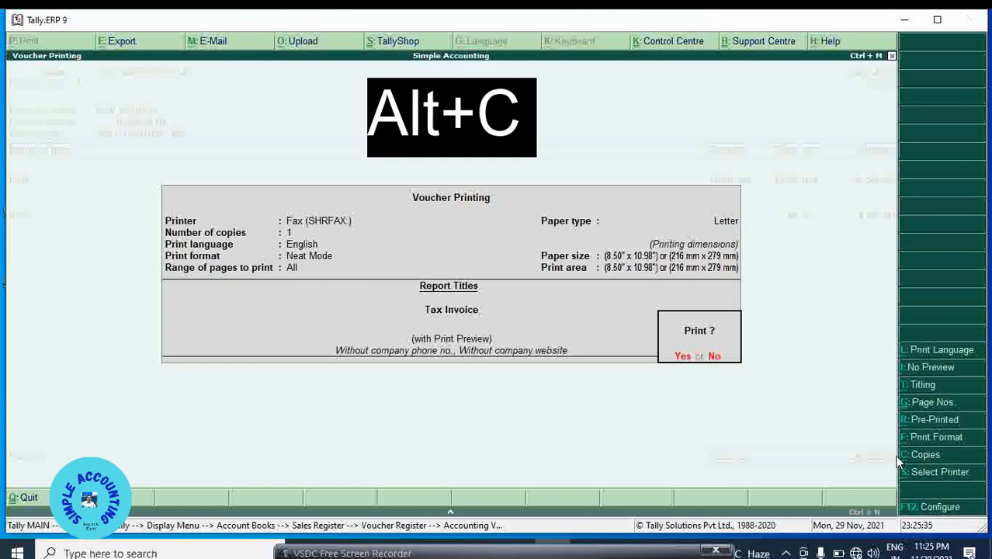
key("alt+c")
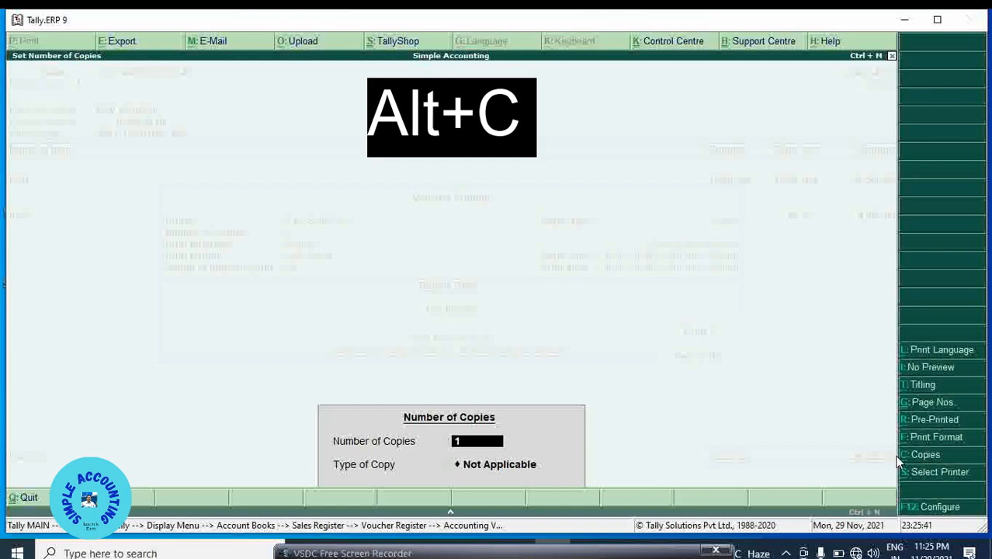
key("Return")
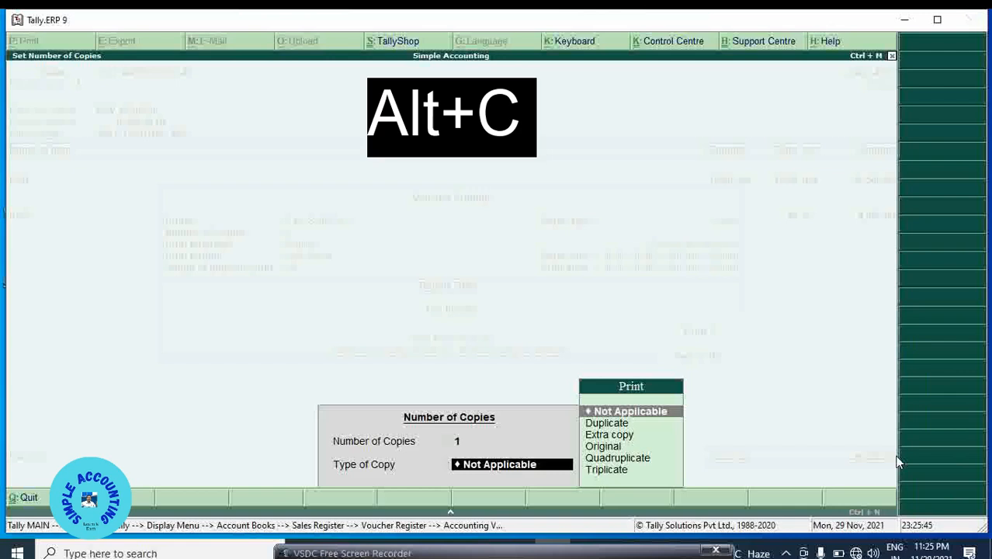
key("Down")
key("Down")
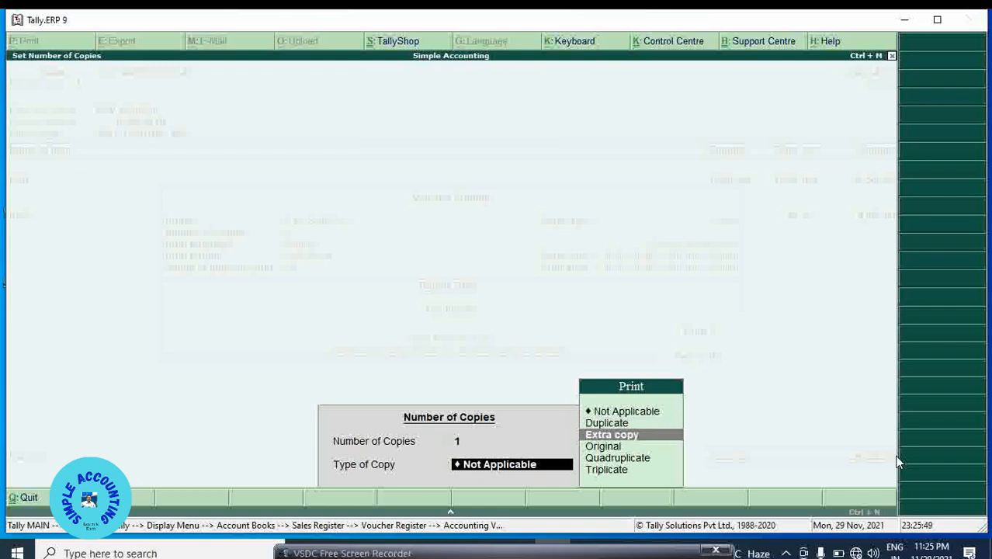
key("Down")
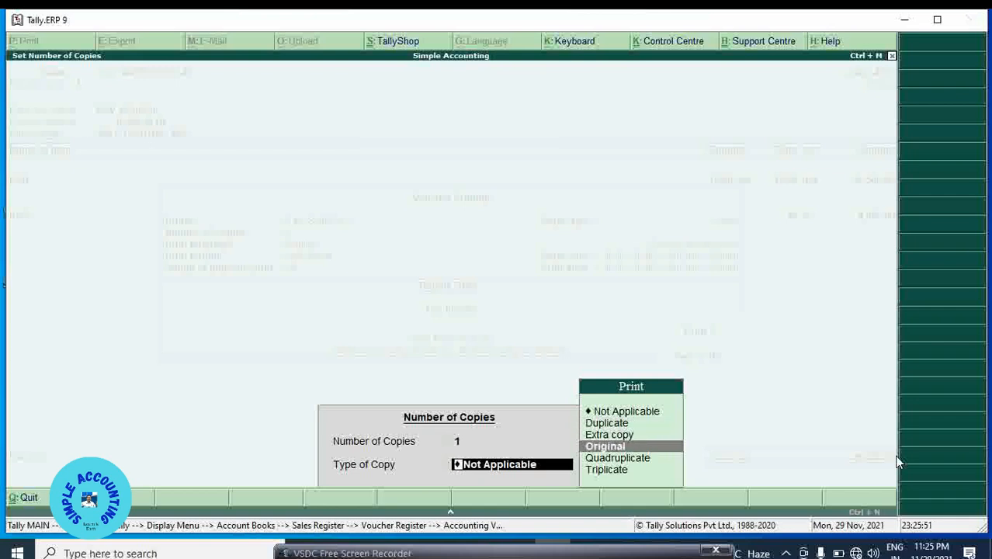
key("Up")
key("Up")
key("Up")
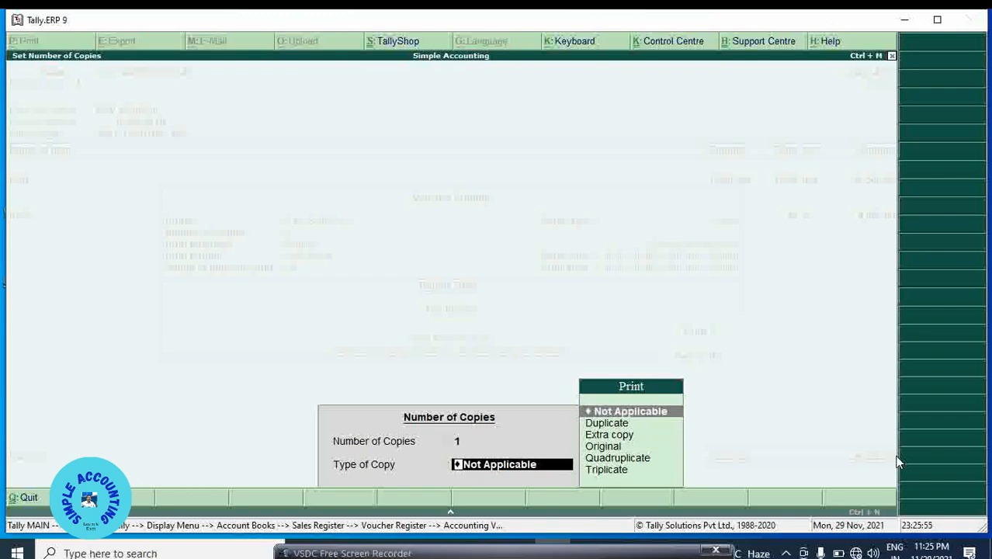
key("Return")
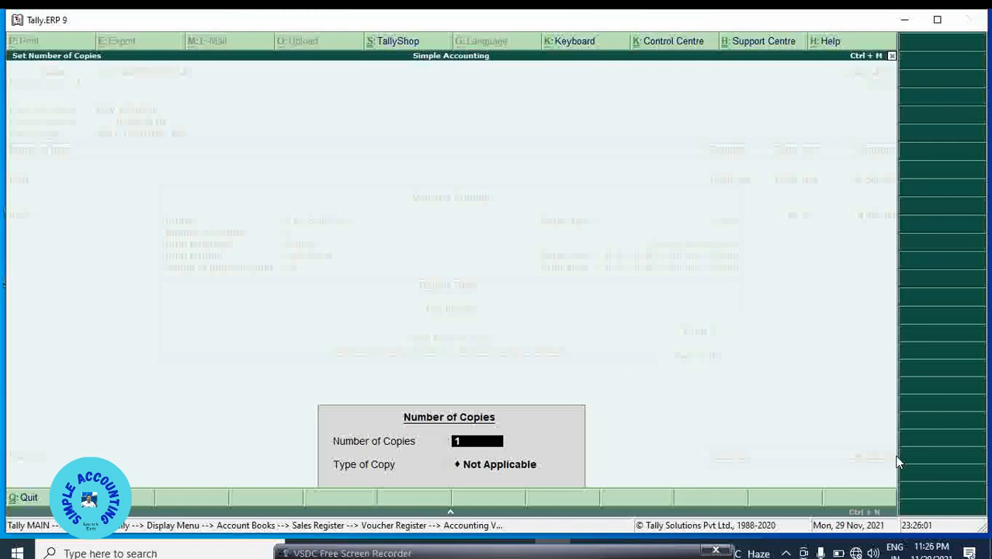
Set the tax invoice to 4 copies with copy type All and display its print preview
type("4")
key("Return")
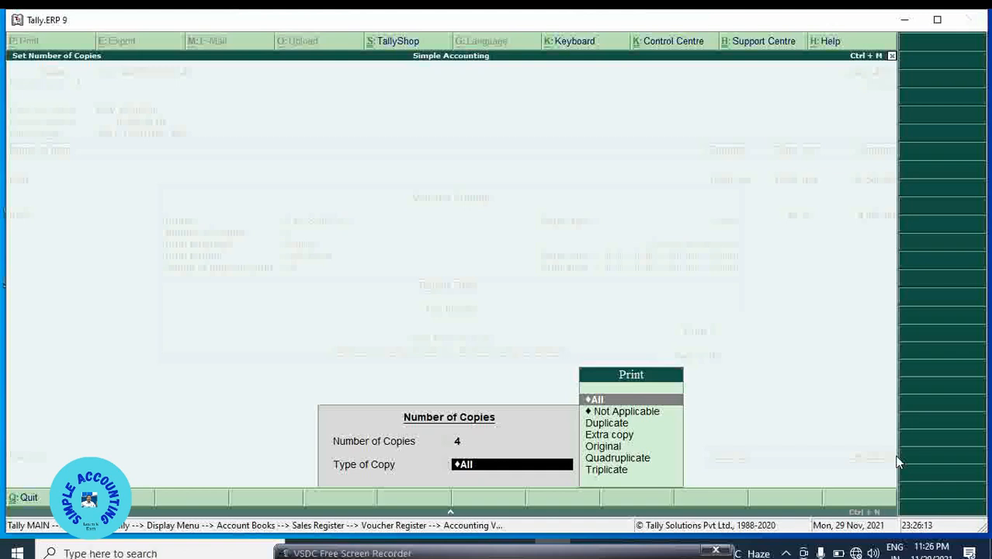
key("Return")
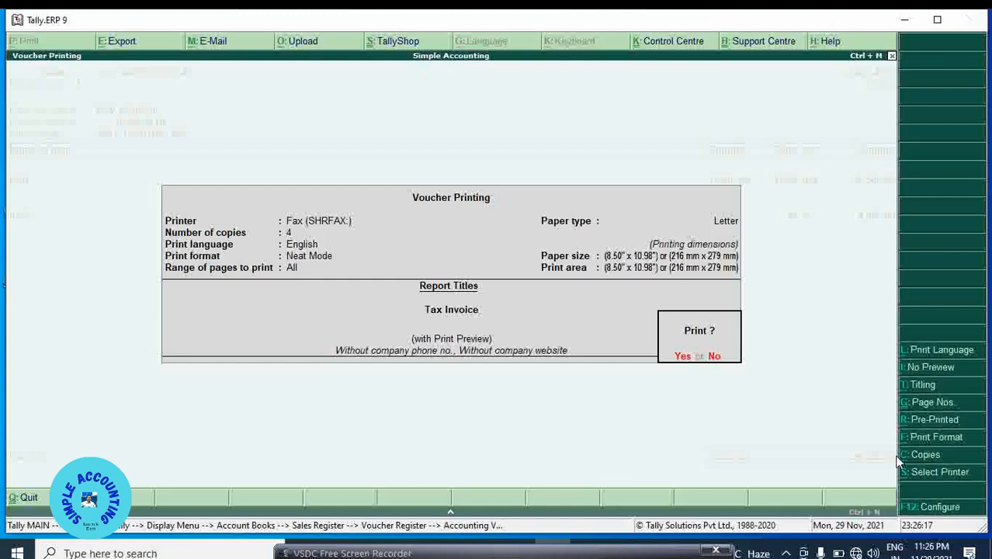
key("Return")
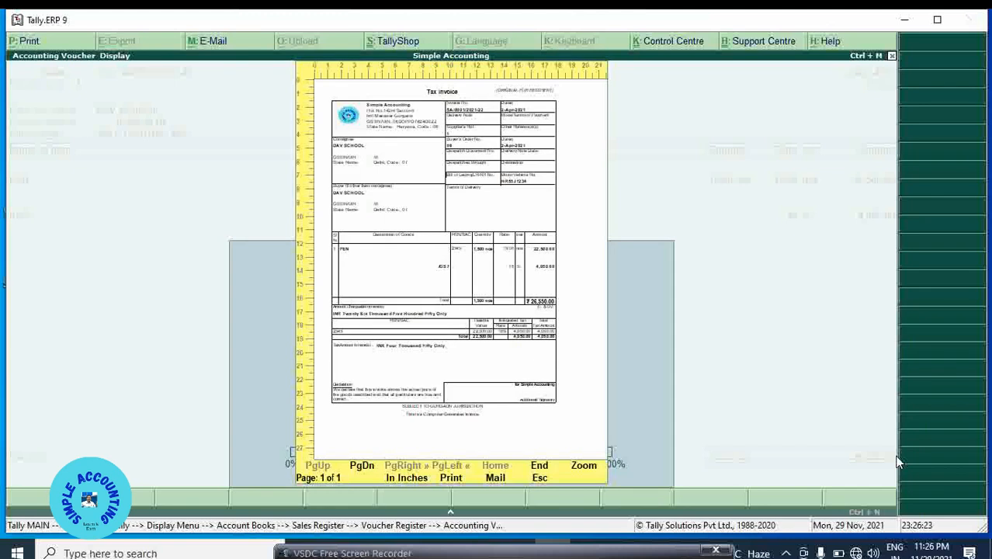
Enlarge the print preview and examine the first copy of the tax invoice from its header to the declaration
key("Return")
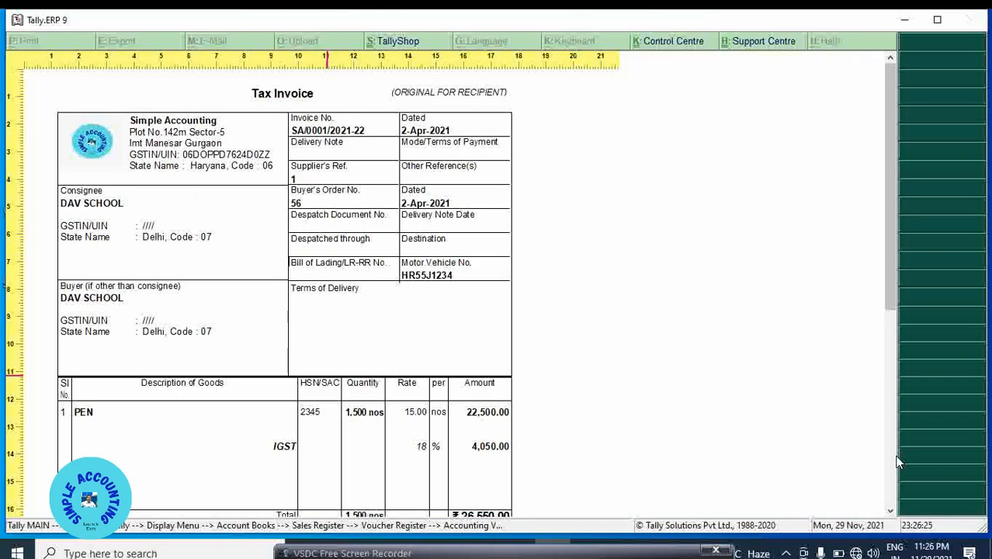
key("Down")
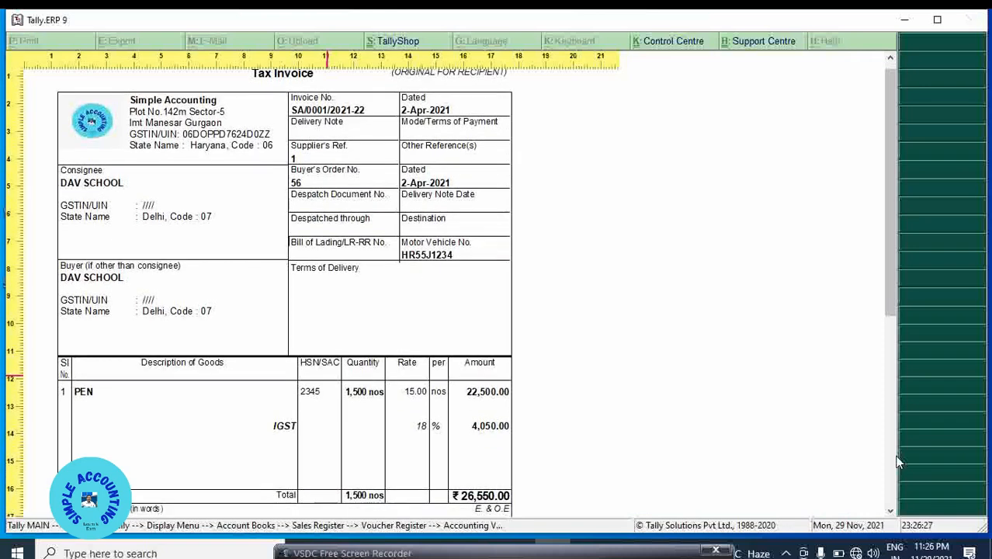
key("Down")
key("Down")
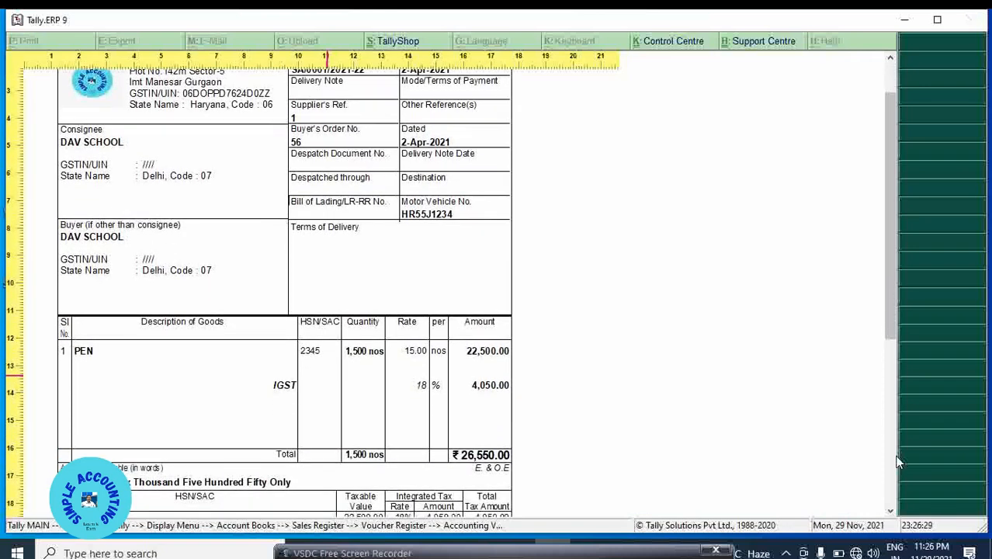
key("Down")
key("Down")
key("Down")
key("Down")
key("Down")
key("Down")
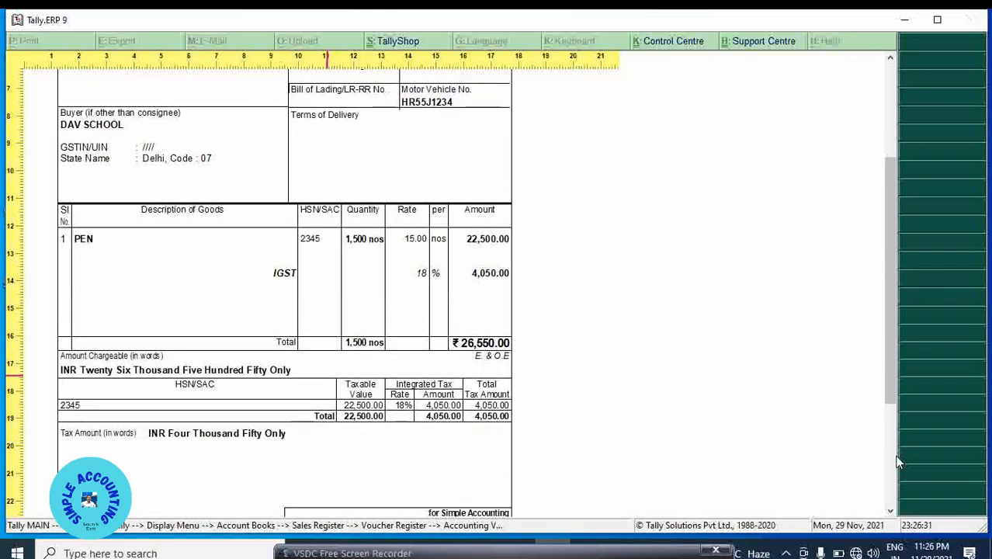
scroll(898, 461, "up", 9)
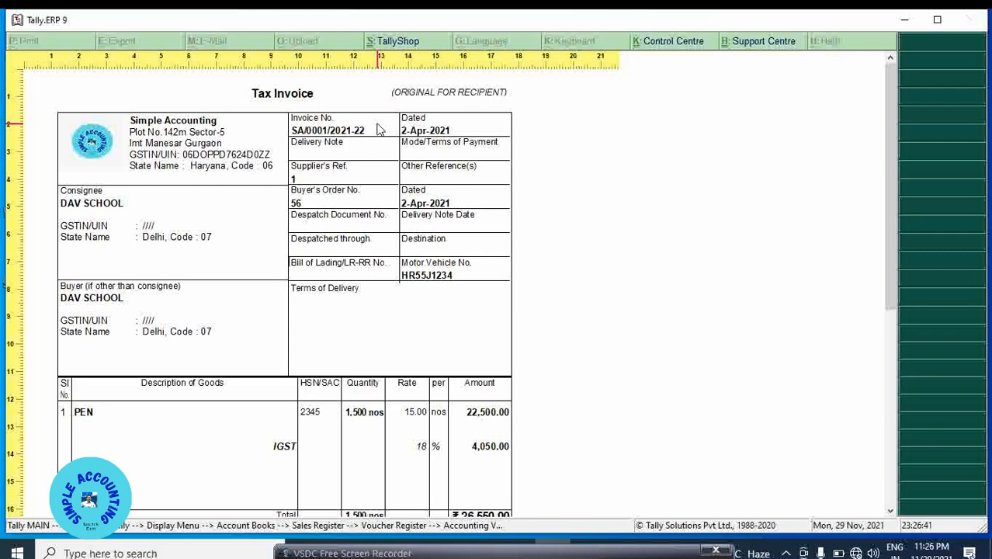
scroll(379, 130, "down", 10)
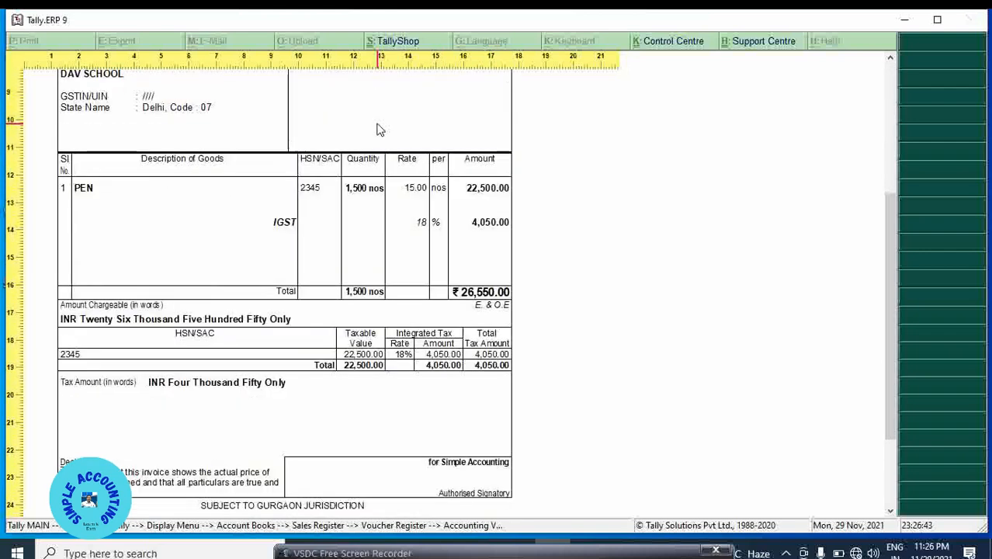
scroll(379, 130, "up", 8)
scroll(379, 129, "down", 2)
scroll(379, 130, "down", 5)
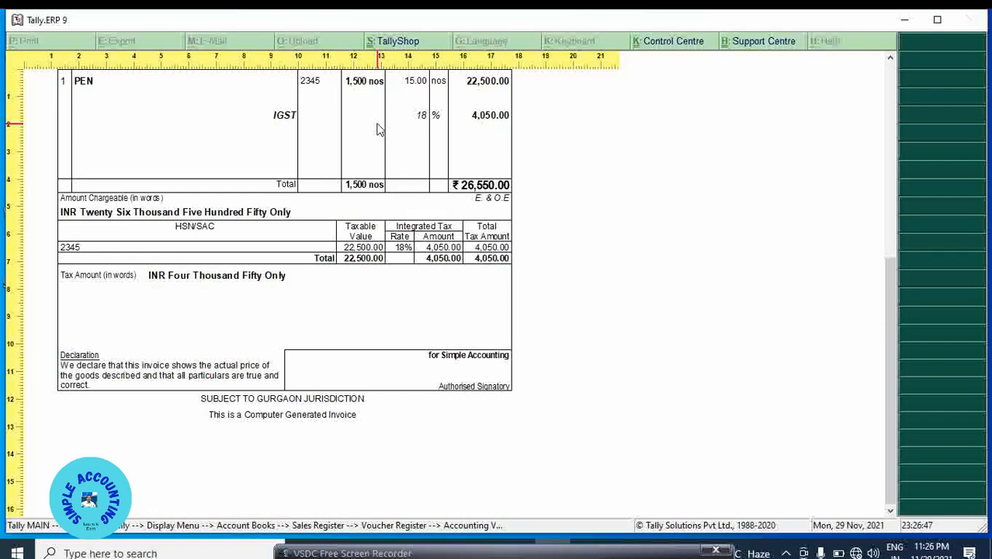
Examine the copy markings and contents of the remaining tax invoice copies in the enlarged preview
scroll(379, 129, "up", 5)
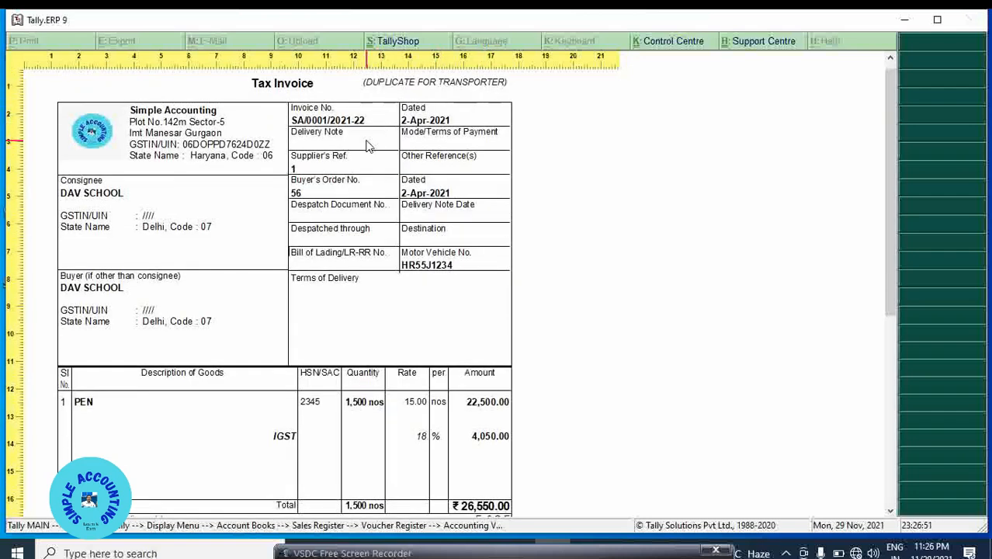
scroll(369, 146, "down", 3)
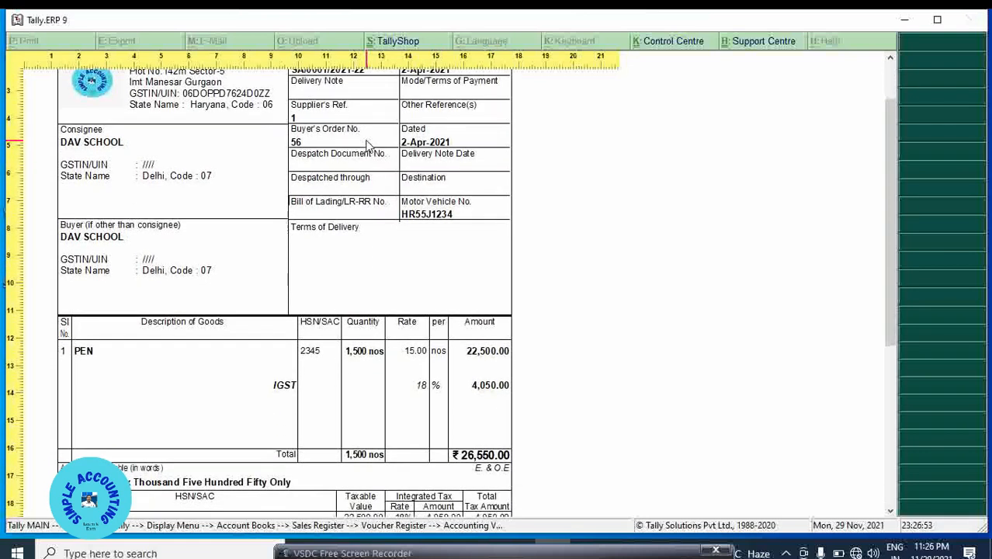
scroll(369, 146, "down", 5)
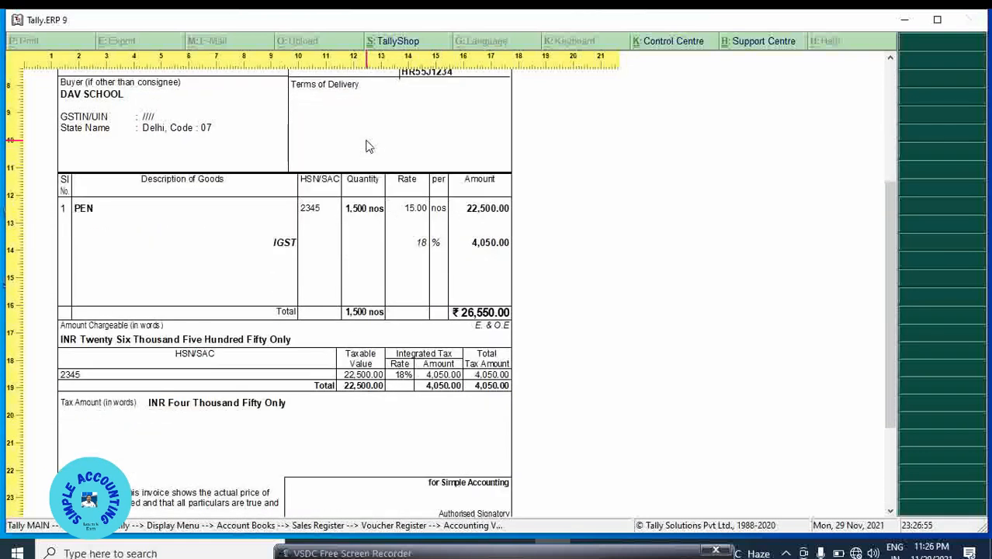
scroll(369, 146, "down", 15)
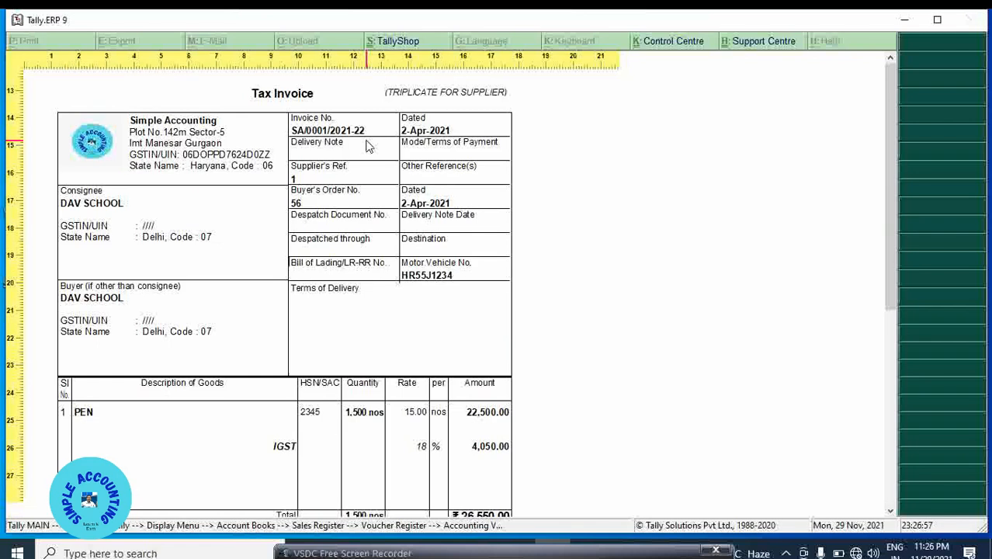
scroll(368, 146, "down", 9)
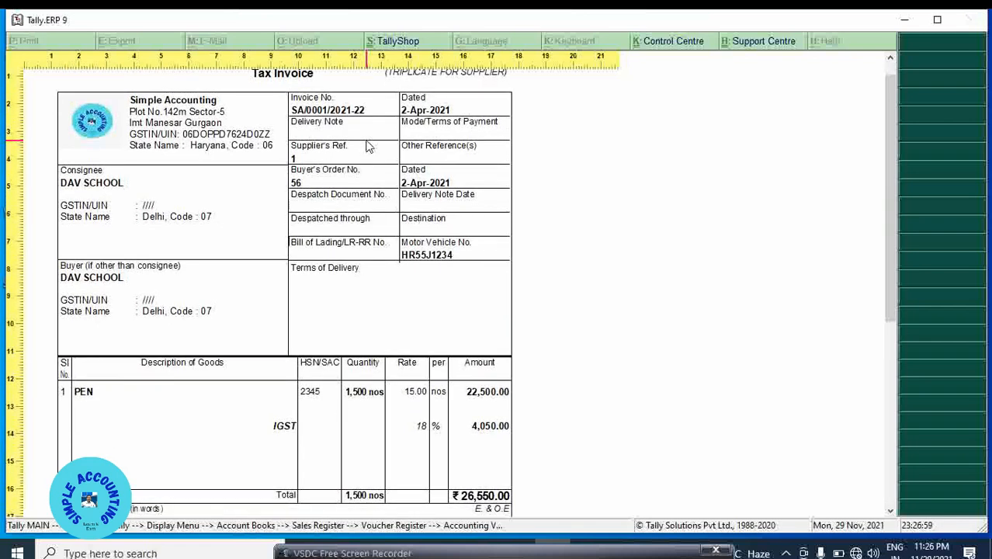
scroll(369, 146, "down", 1)
scroll(369, 146, "up", 6)
scroll(369, 146, "up", 1)
scroll(369, 146, "down", 9)
key("Page_Up")
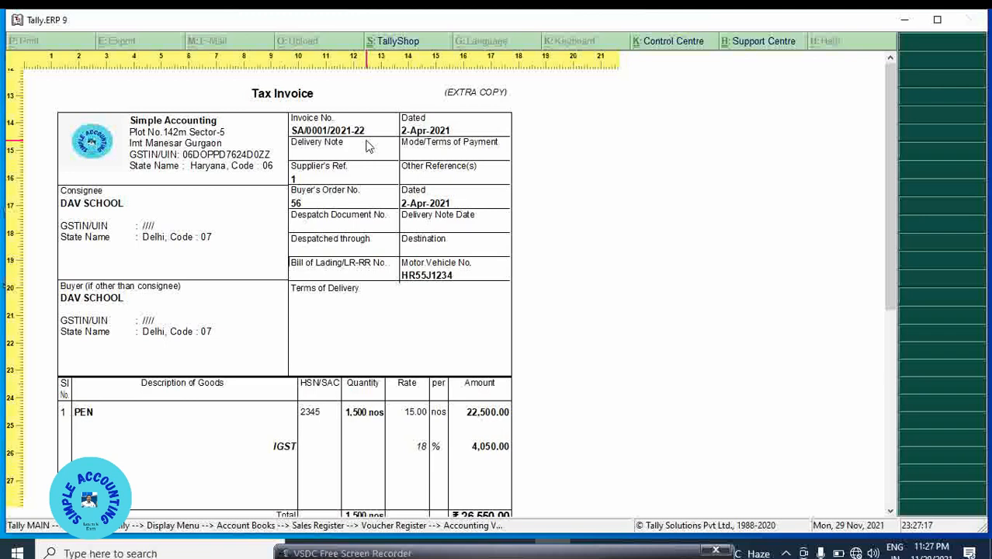
Close the invoice preview and the sales registers, returning to the Gateway of Tally
key("Escape")
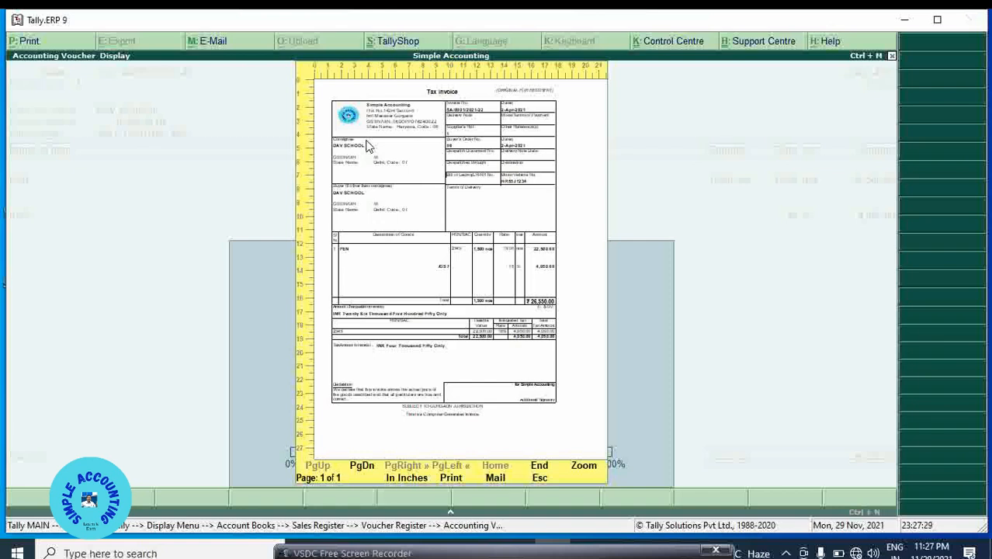
key("Escape")
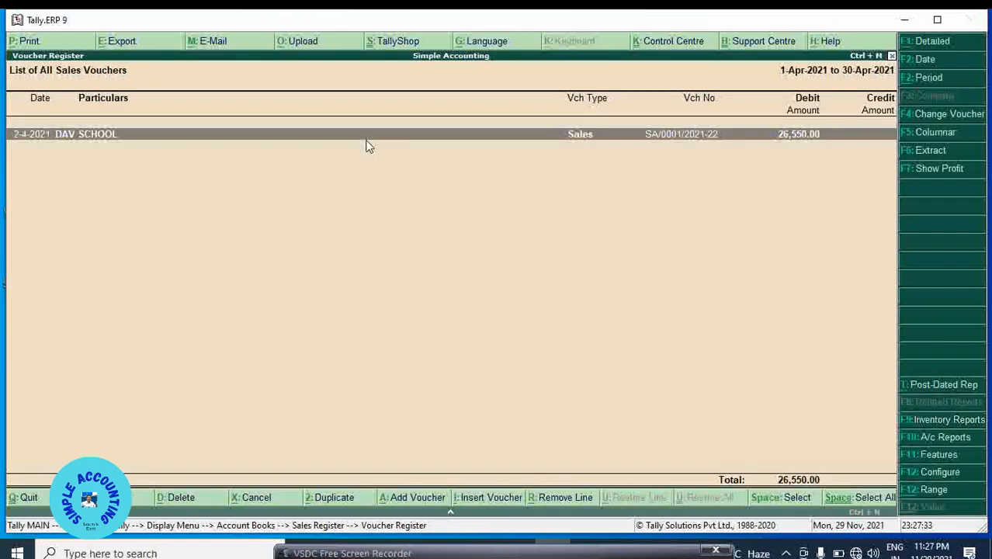
key("Escape")
key("Escape")
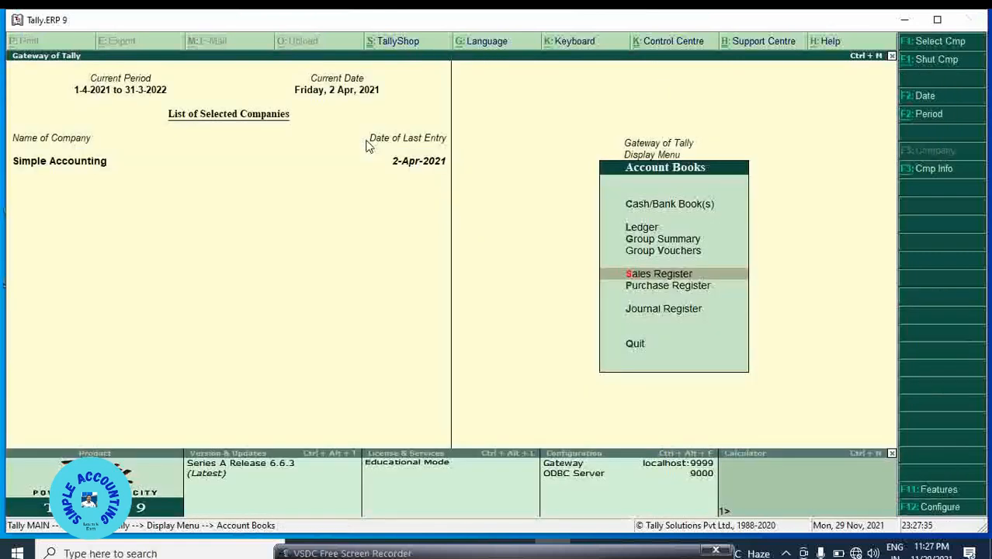
key("Escape")
key("Escape")
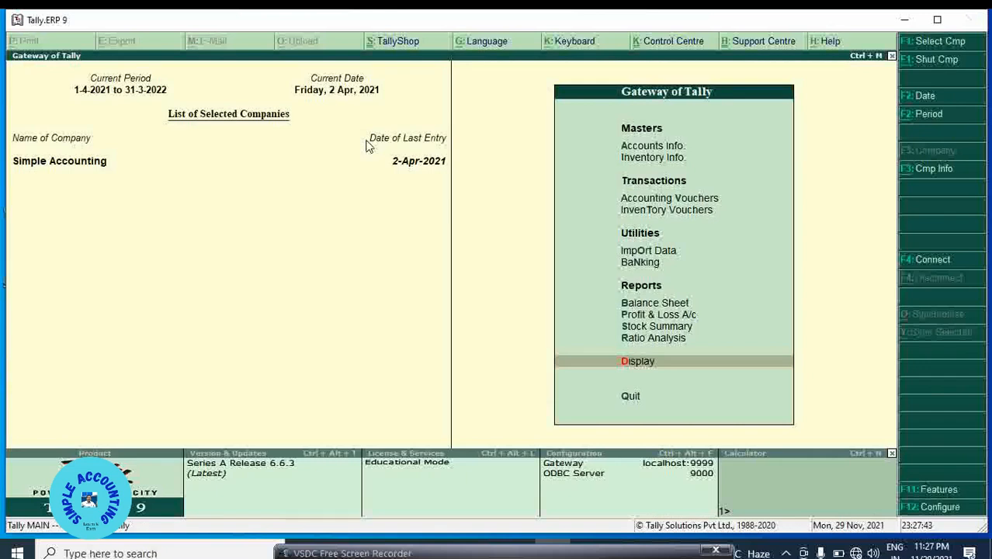
Display the Sales Register for April again and open the DAV SCHOOL sales voucher for alteration
key("Return")
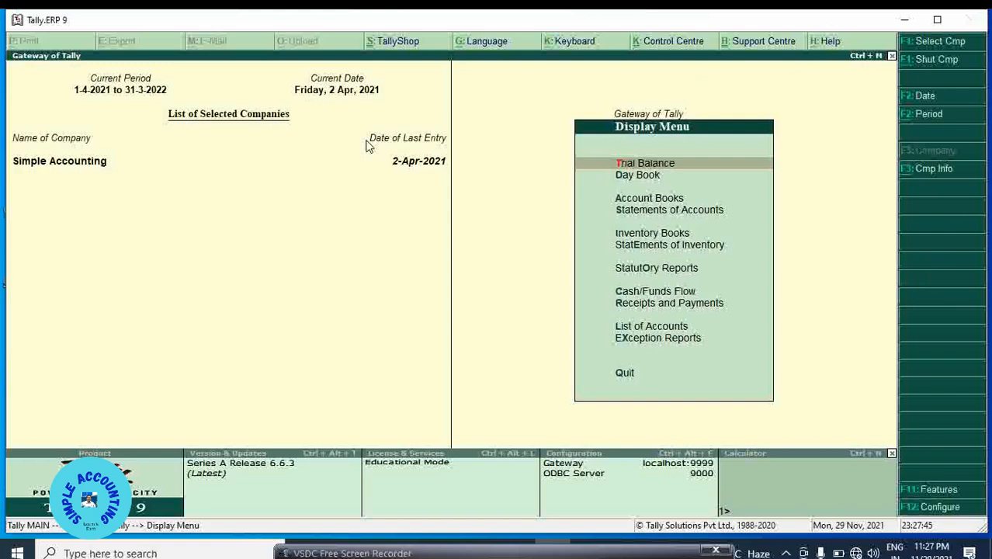
key("a")
key("s")
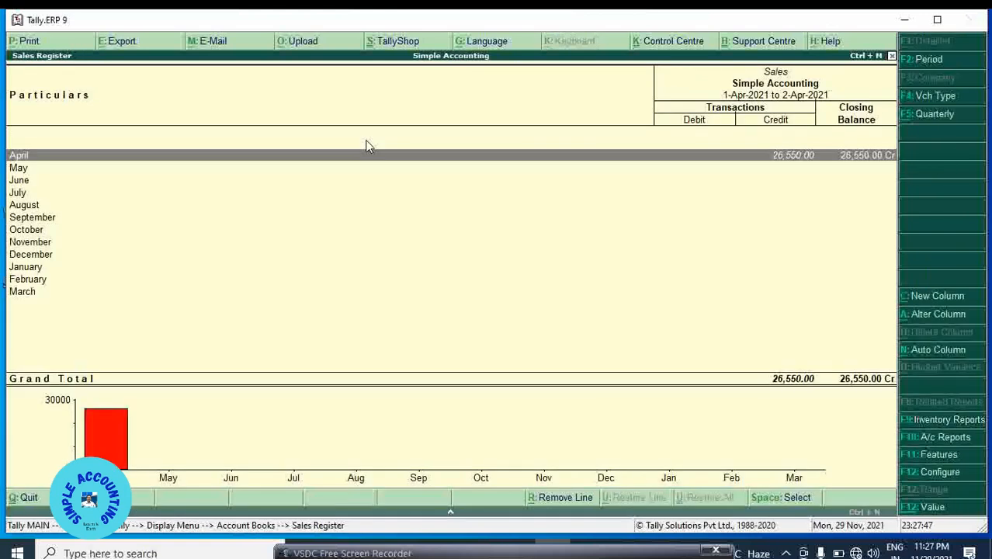
key("Return")
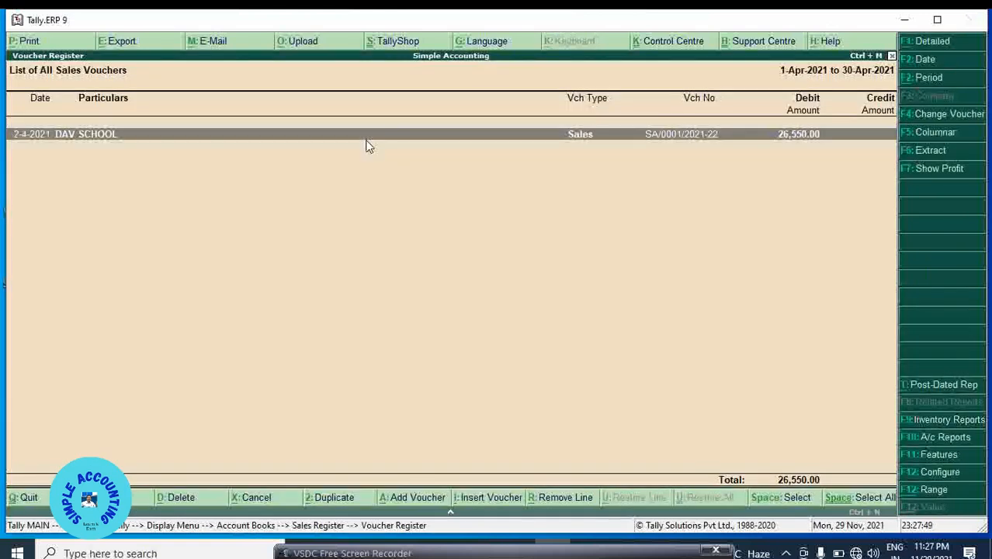
key("Return")
key("Return")
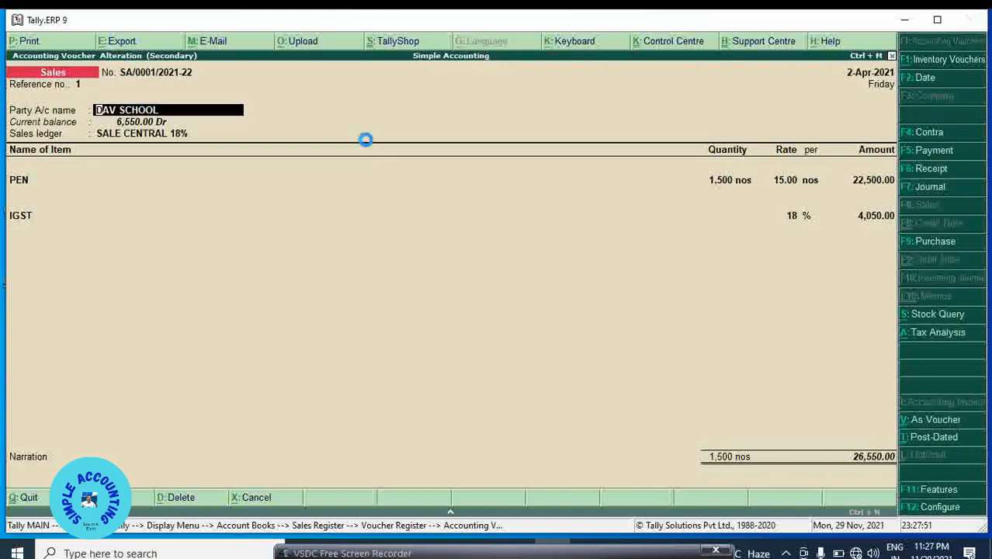
Review the despatch and order details in the DAV SCHOOL voucher's party details and leave them without saving
key("Return")
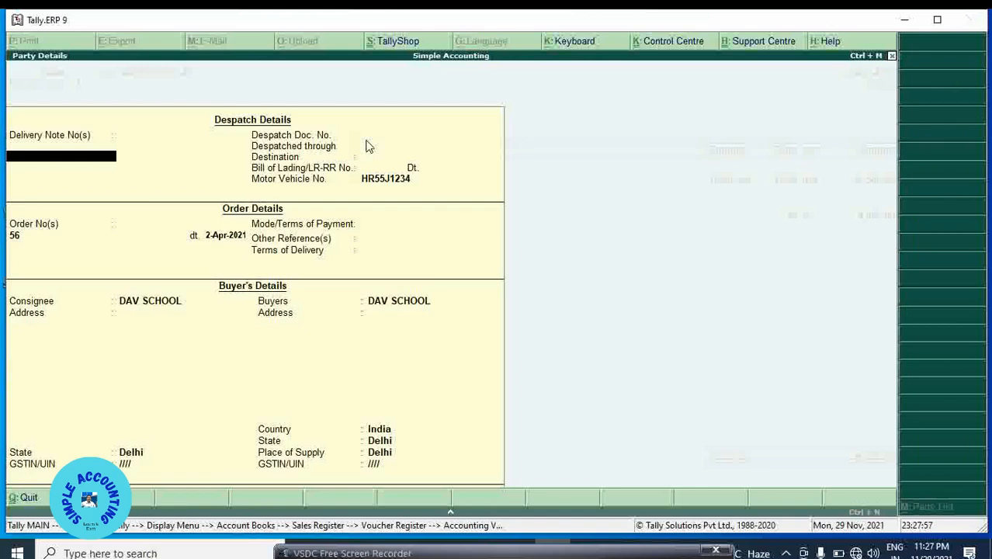
key("Escape")
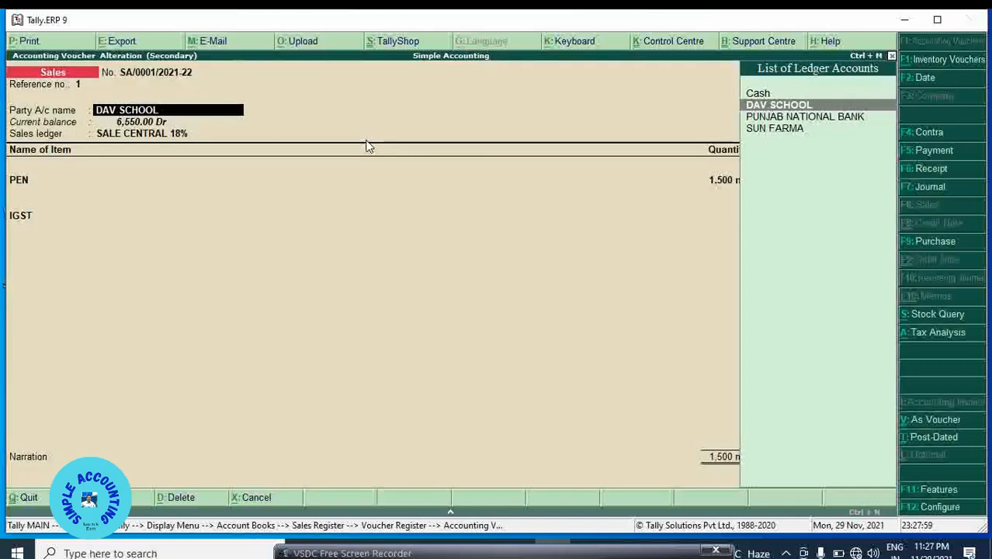
key("Return")
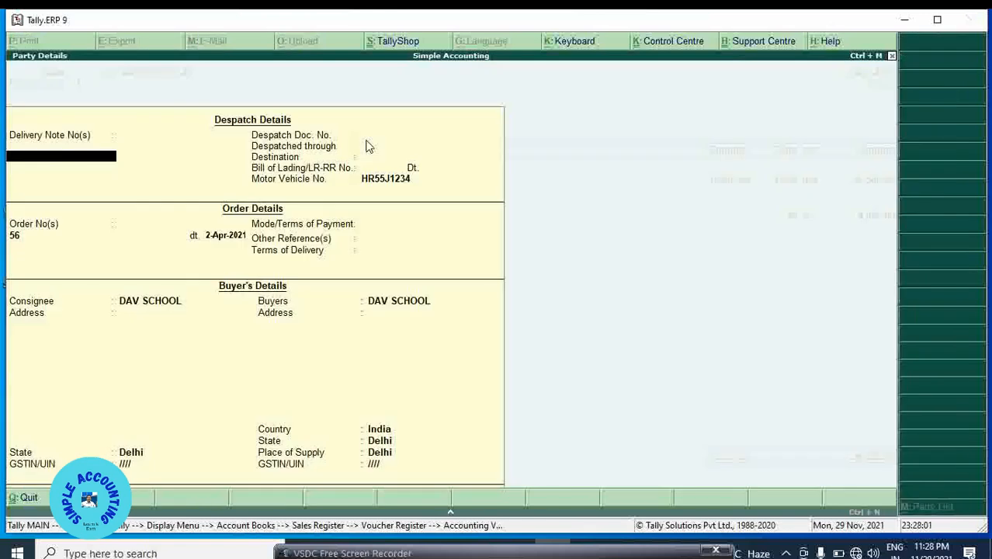
key("Return")
key("Return")
key("Return")
key("Return")
key("Return")
key("Return")
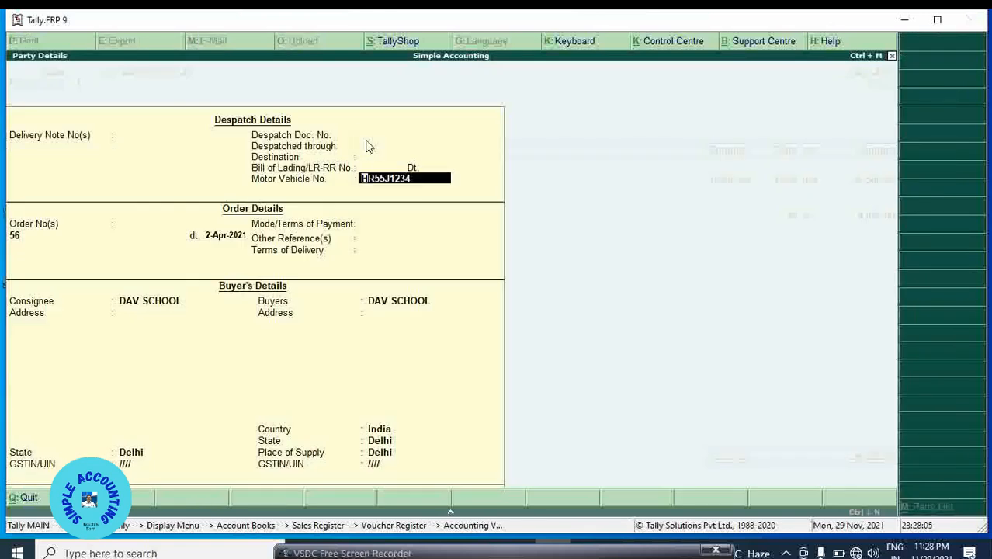
key("Return")
key("Return")
key("BackSpace")
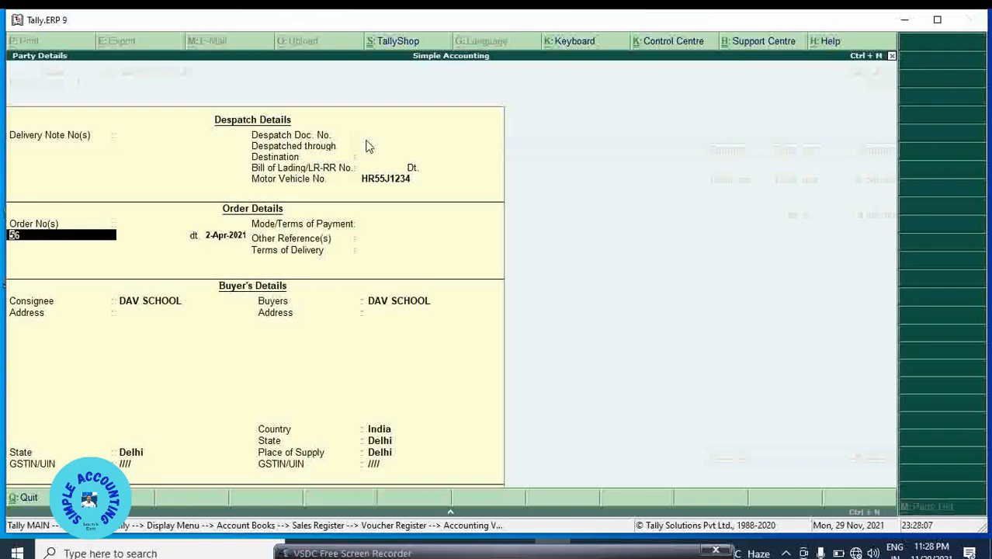
key("Return")
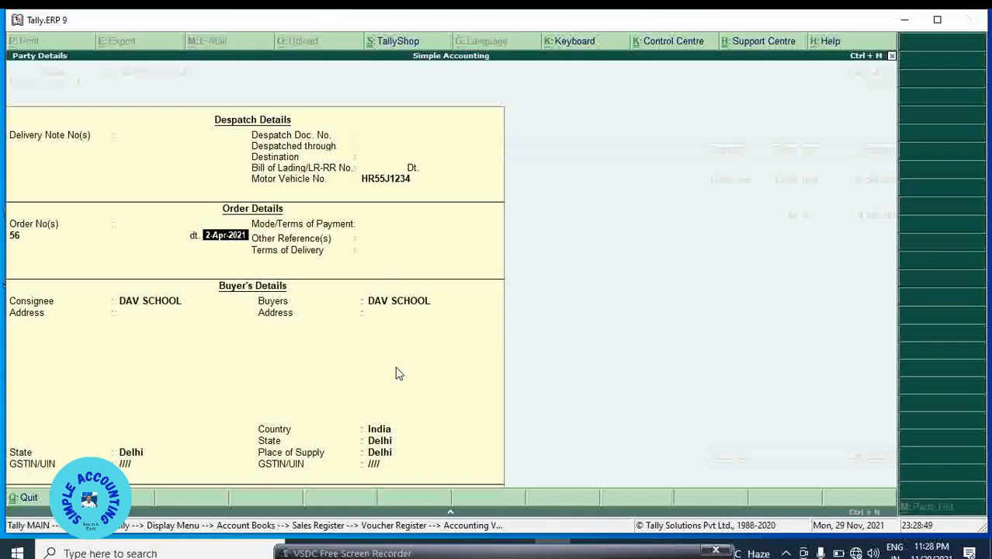
key("BackSpace")
key("Escape")
key("y")
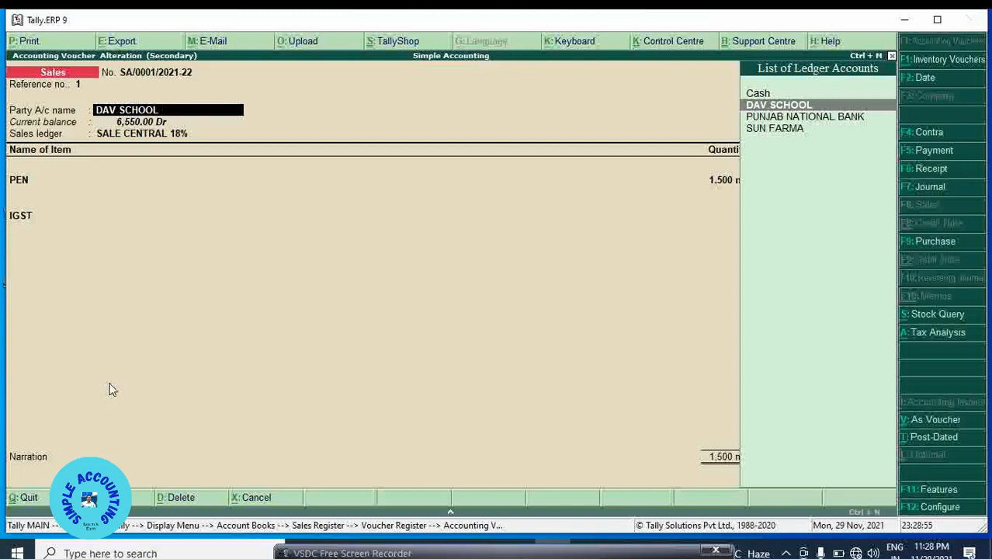
Accept the DAV SCHOOL party's despatch, order and buyer details without changes
key("Return")
key("Return")
key("Return")
key("Return")
key("Return")
key("Return")
key("Return")
key("Return")
key("Return")
key("Return")
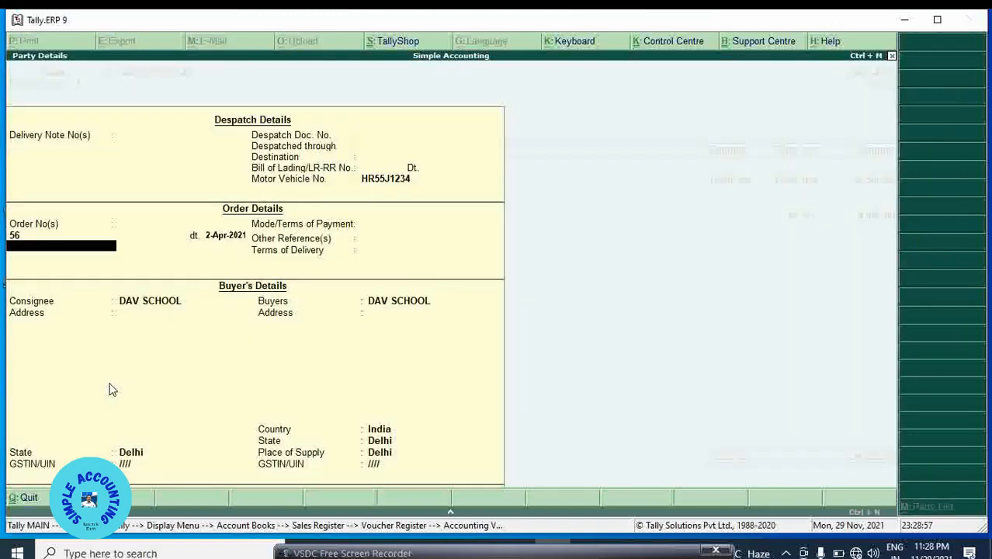
key("Return")
key("Return")
key("Return")
key("Return")
key("Return")
key("Return")
key("Return")
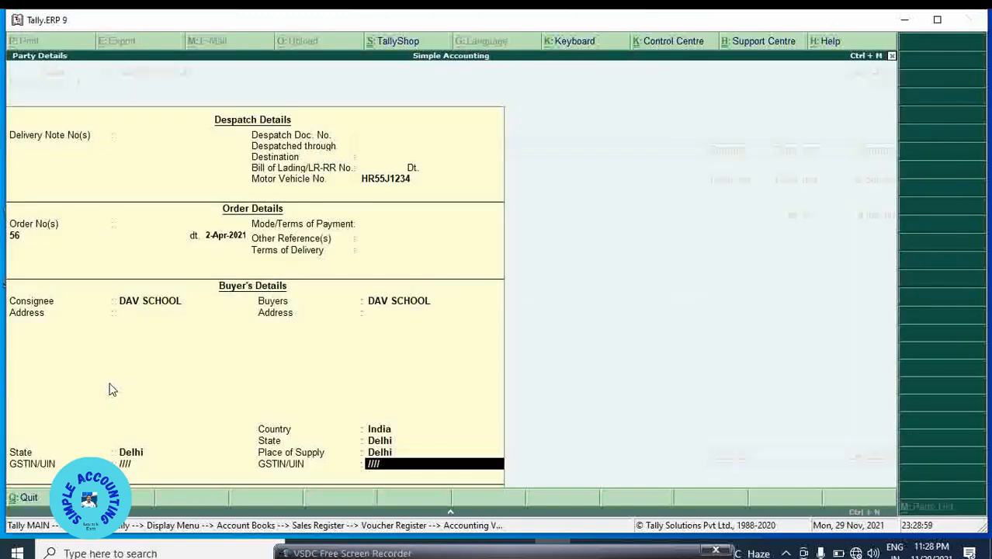
key("Return")
Keep the voucher's sales ledger, PEN item line and IGST line as they are and proceed to the narration
key("Return")
key("Return")
key("Return")
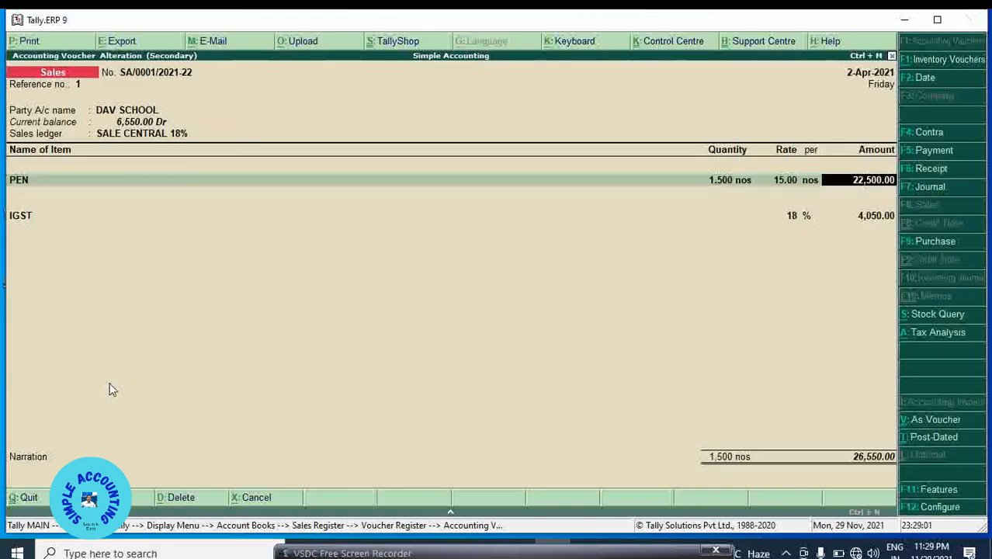
key("Return")
key("Return")
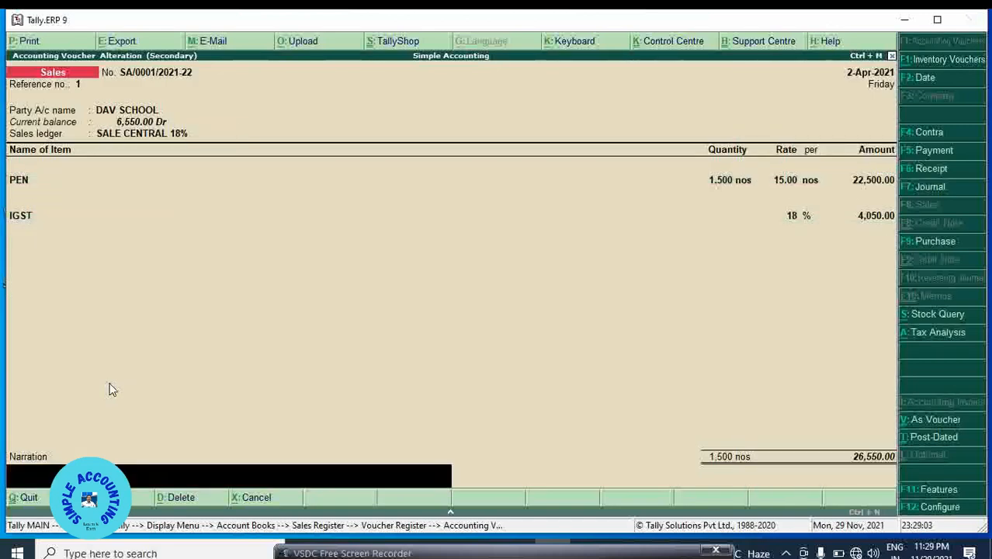
Accept the voucher with an empty narration and display the enlarged print preview of a single-copy tax invoice
key("Return")
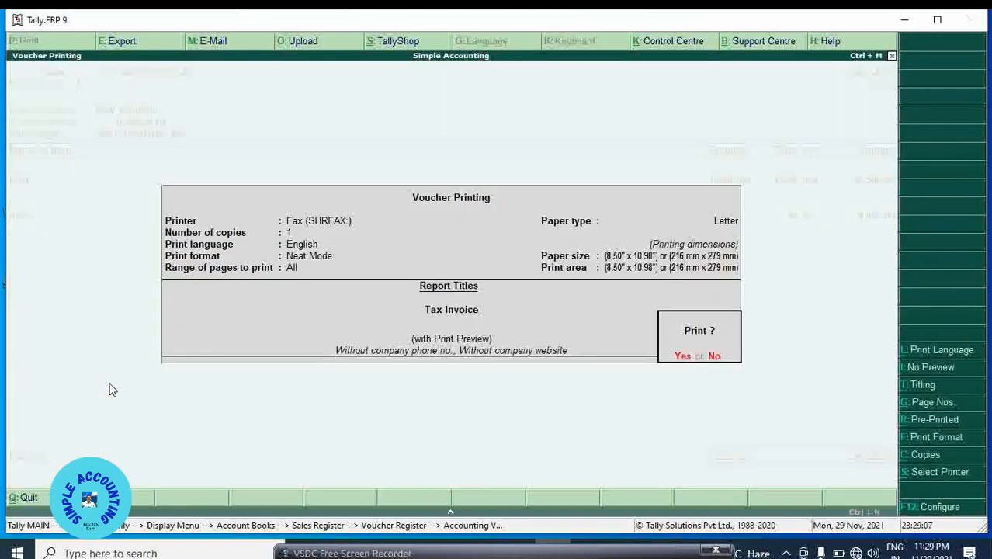
key("Return")
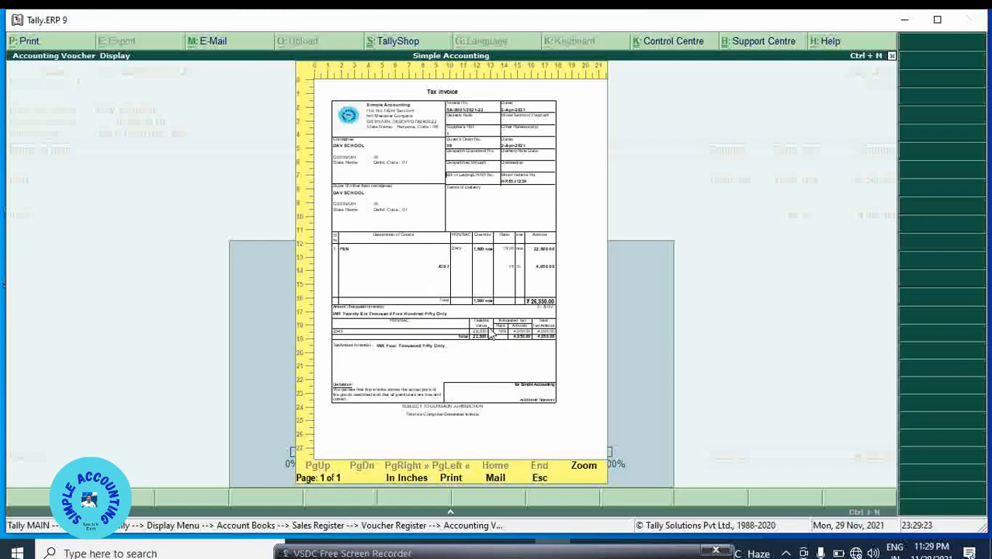
left_click(491, 334)
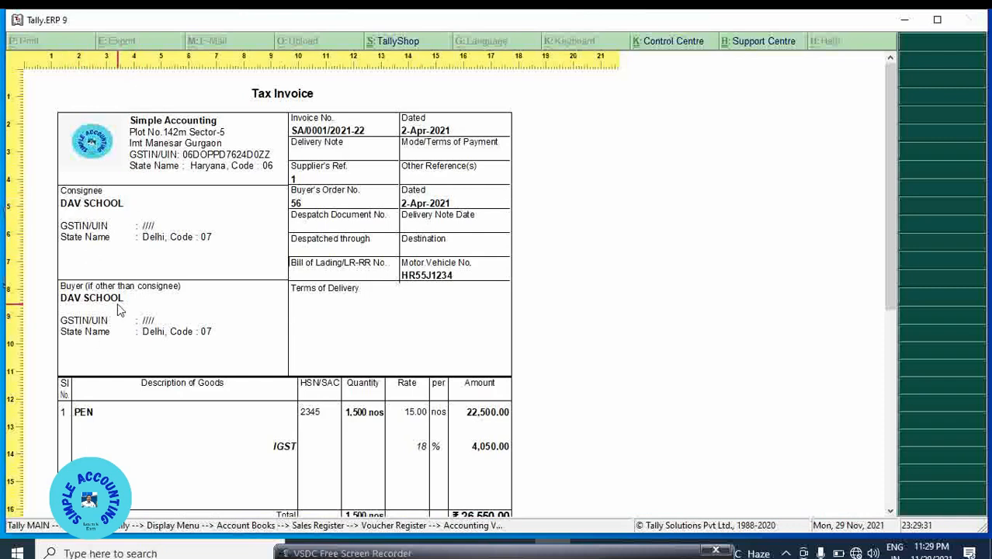
Review the enlarged tax invoice from the buyer details down to the tax amount and signature block, and close the preview
scroll(117, 305, "down", 3)
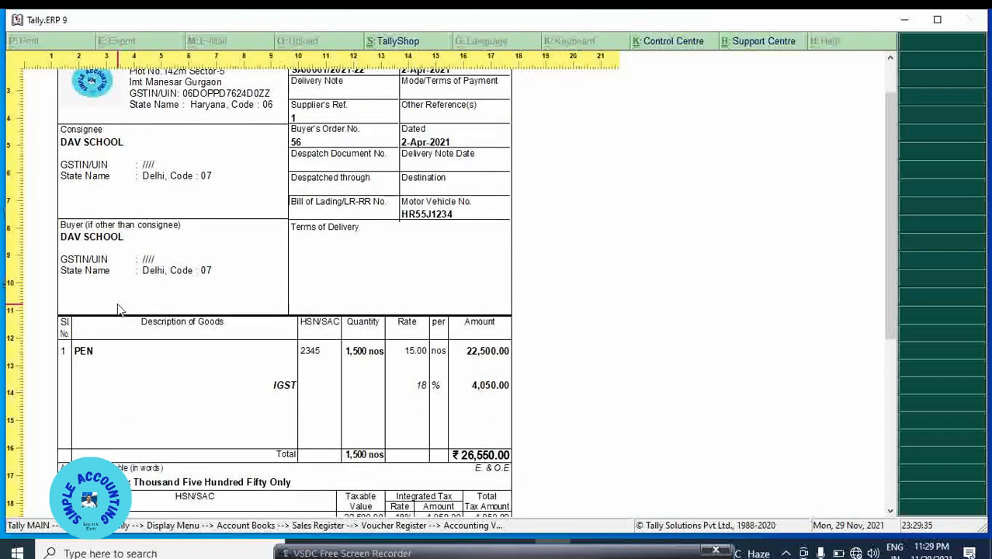
scroll(119, 309, "down", 5)
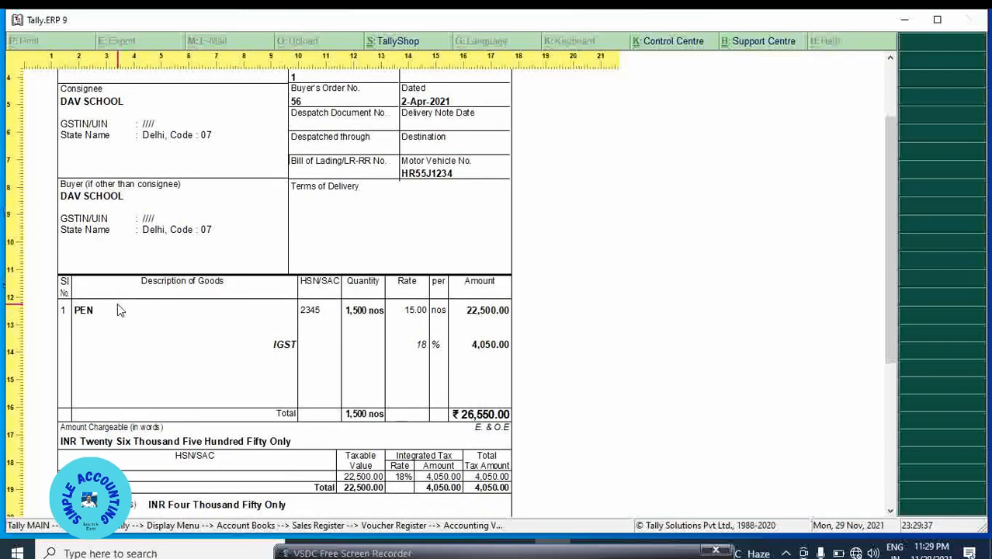
scroll(121, 309, "down", 3)
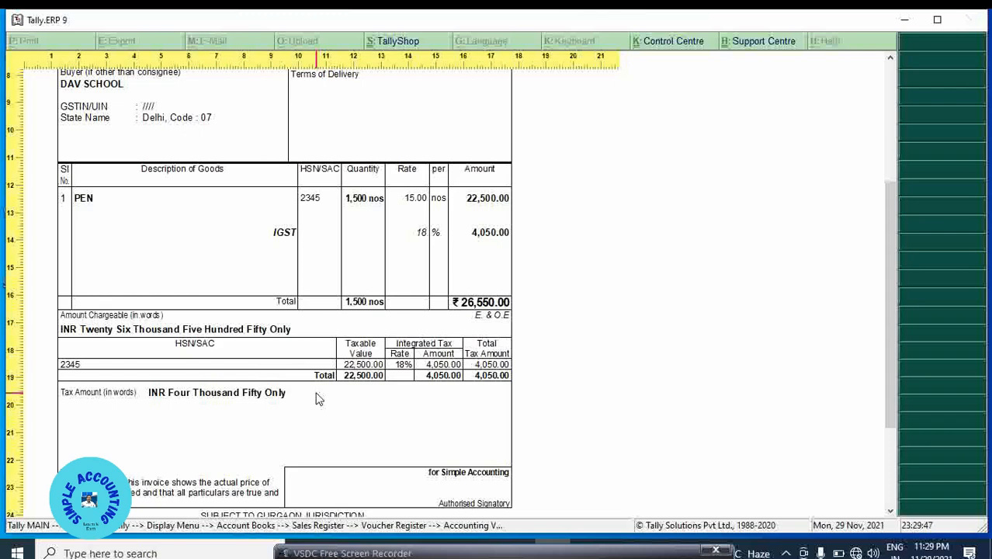
key("Escape")
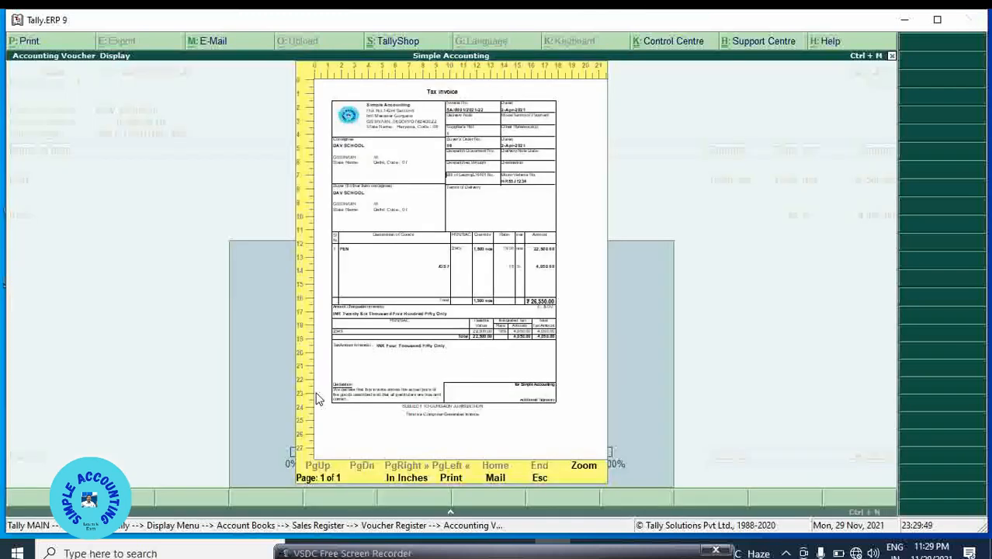
key("Escape")
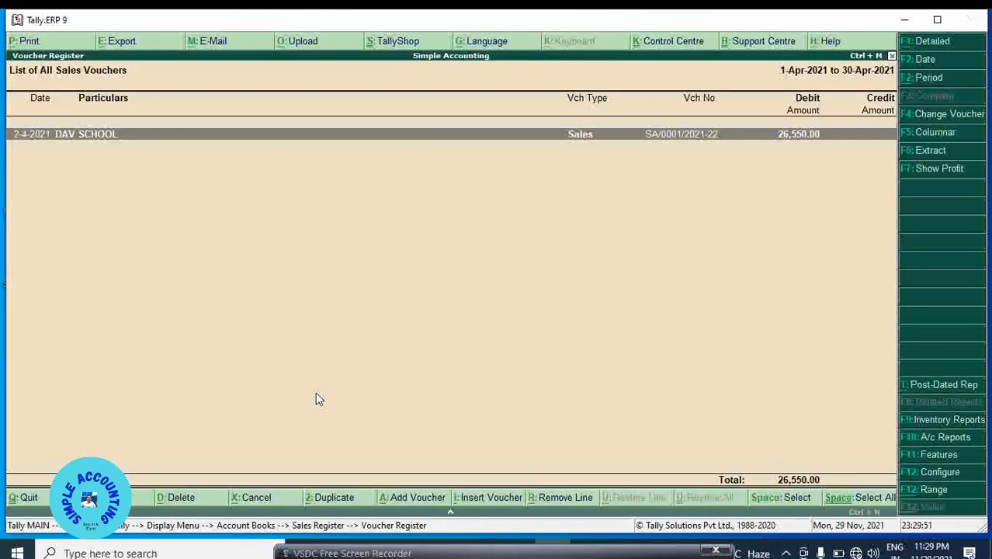
Reopen the DAV SCHOOL sales voucher and disallow separate buyer and consignee names in its invoice configuration
key("Return")
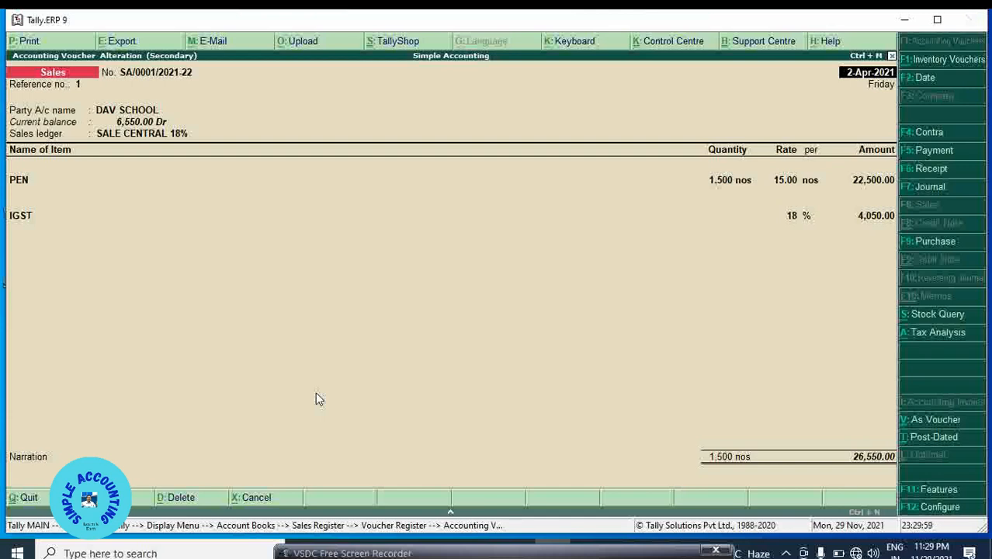
key("F12")
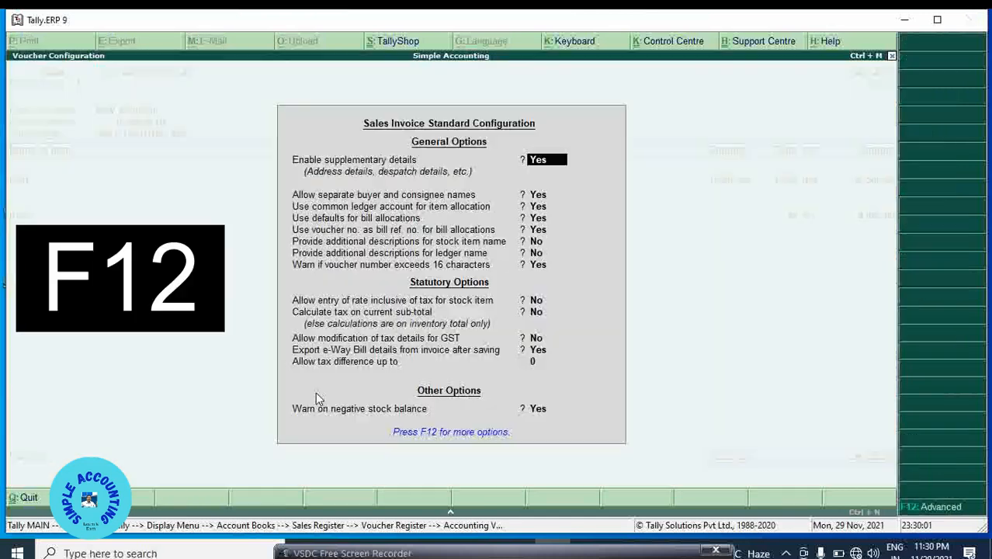
key("Return")
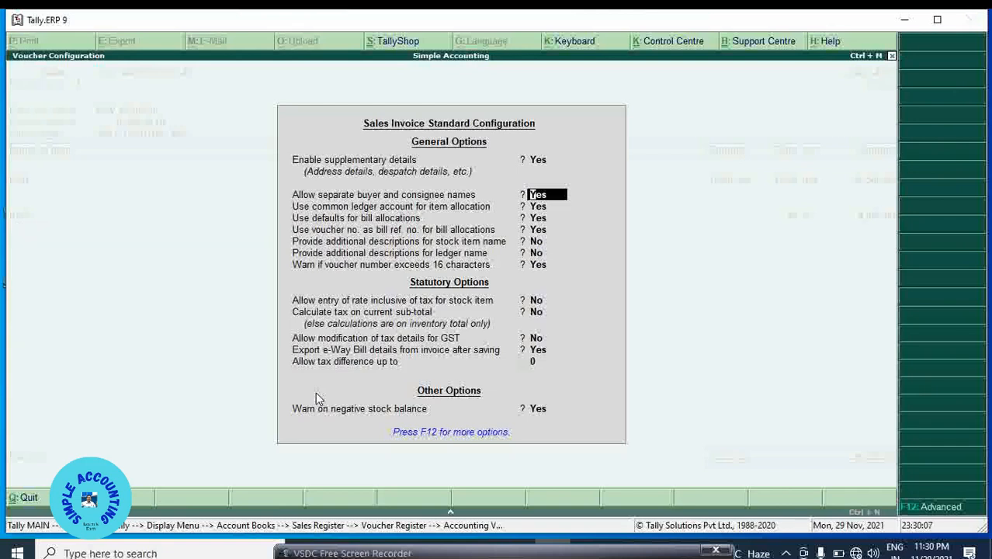
type("N")
key("Return")
Keep the remaining general, statutory and negative stock options as they are and accept the sales invoice configuration
key("Return")
key("Return")
key("Return")
key("Return")
key("Return")
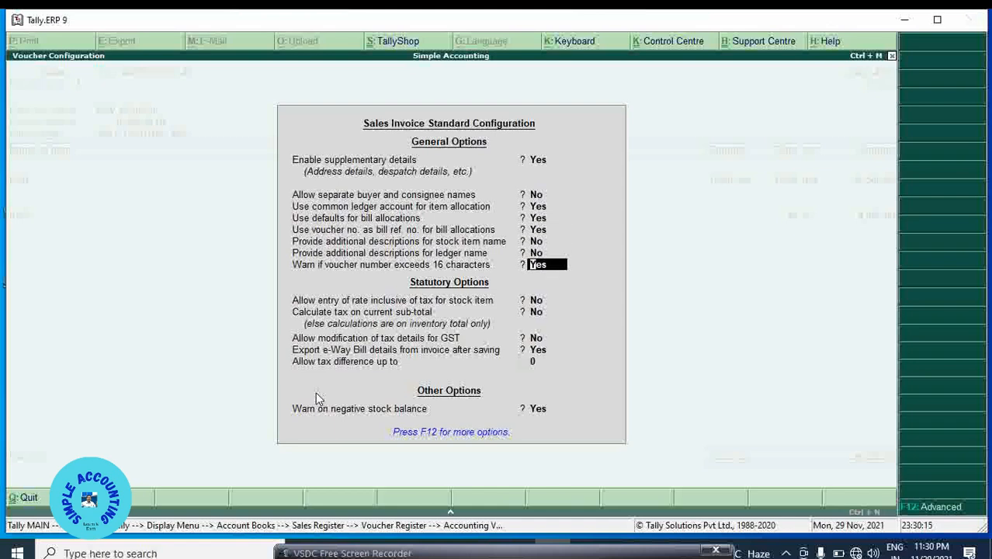
key("Return")
key("Return")
key("Return")
key("Return")
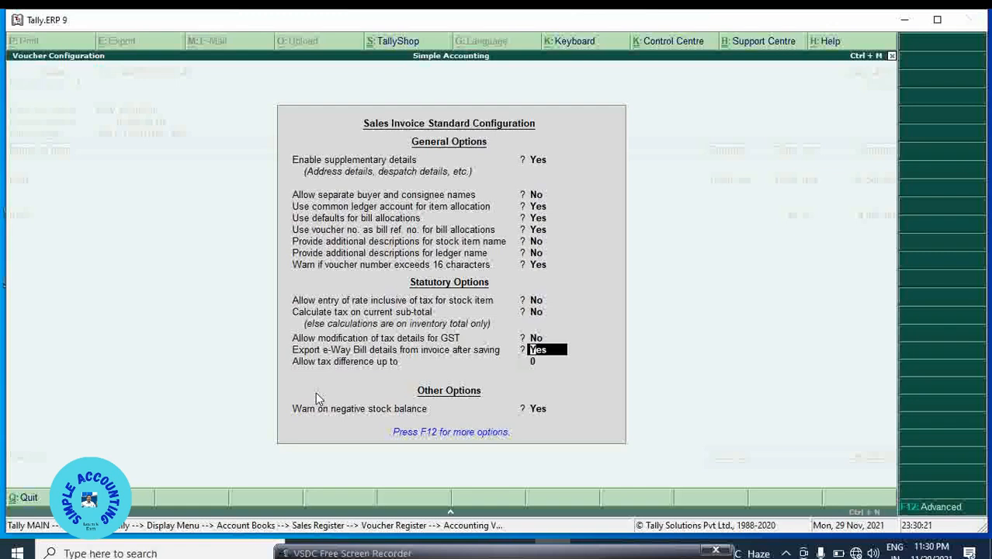
key("Return")
key("Return")
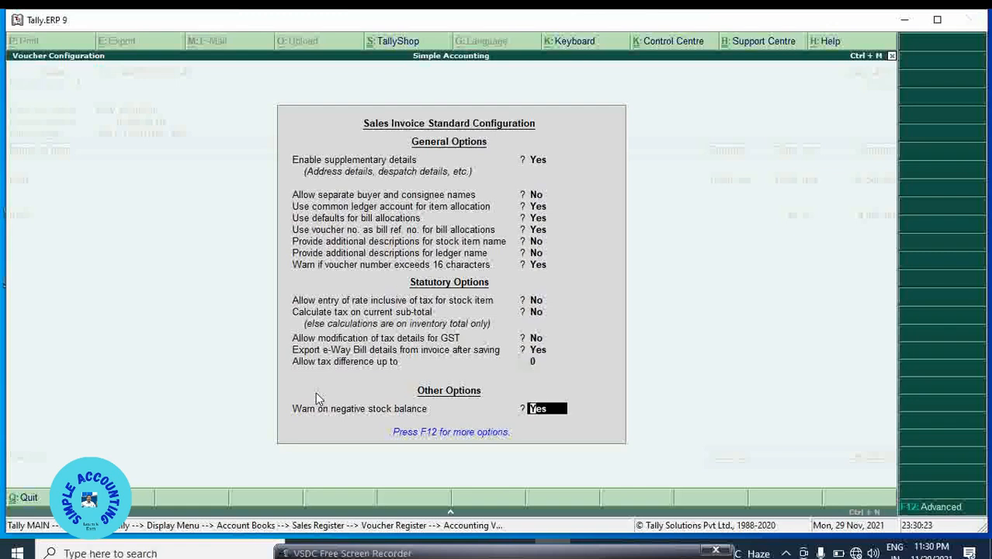
key("Return")
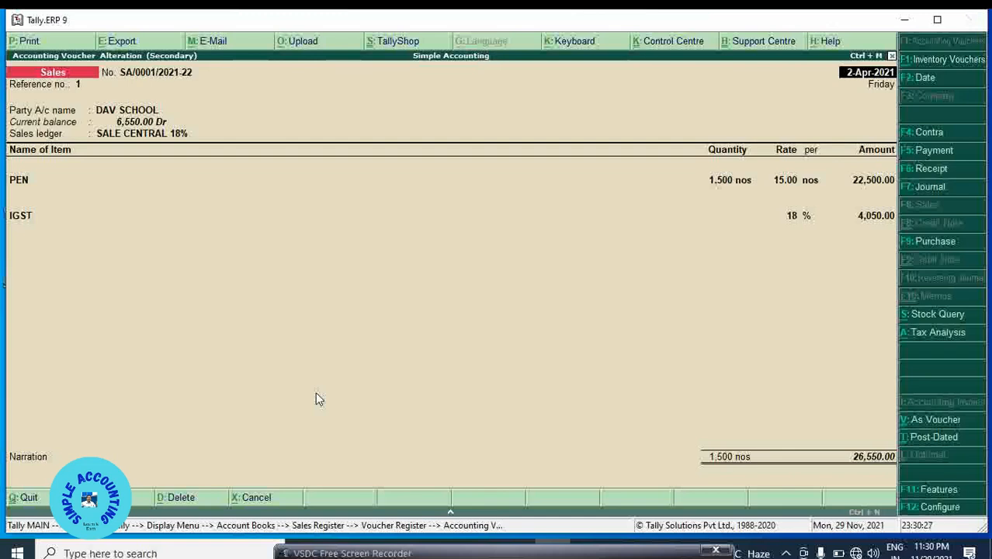
Accept the voucher from its IGST line with an empty narration and display the enlarged tax invoice print preview
left_click(871, 221)
key("Return")
key("Return")
key("Return")
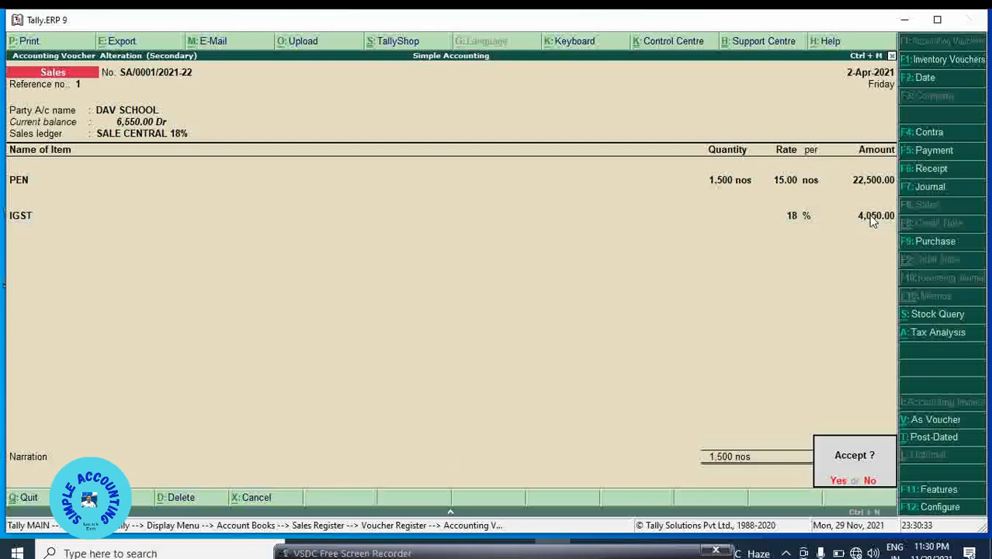
key("Return")
key("Return")
key("alt+z")
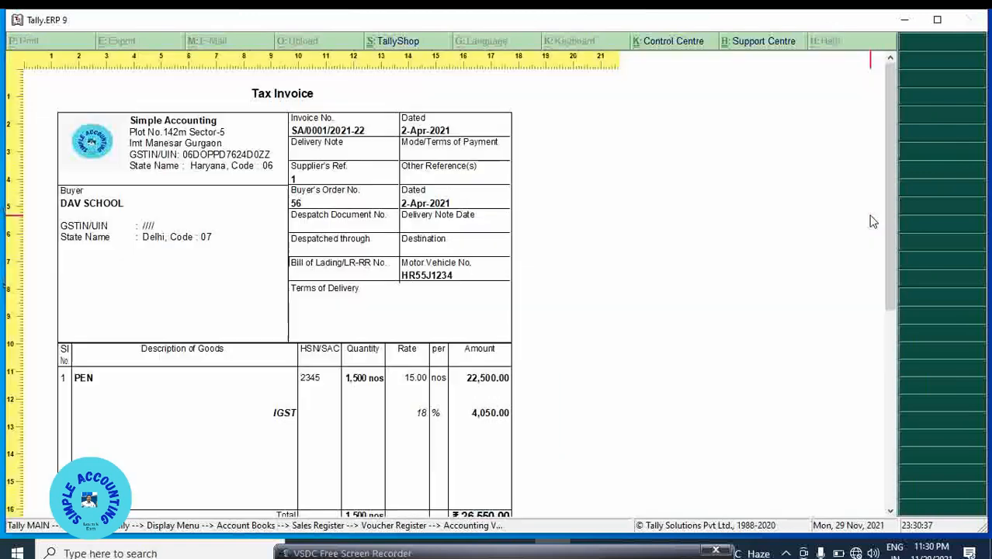
Examine the whole tax invoice, from its buyer section to the declaration and signature block, and close the preview
scroll(871, 221, "down", 2)
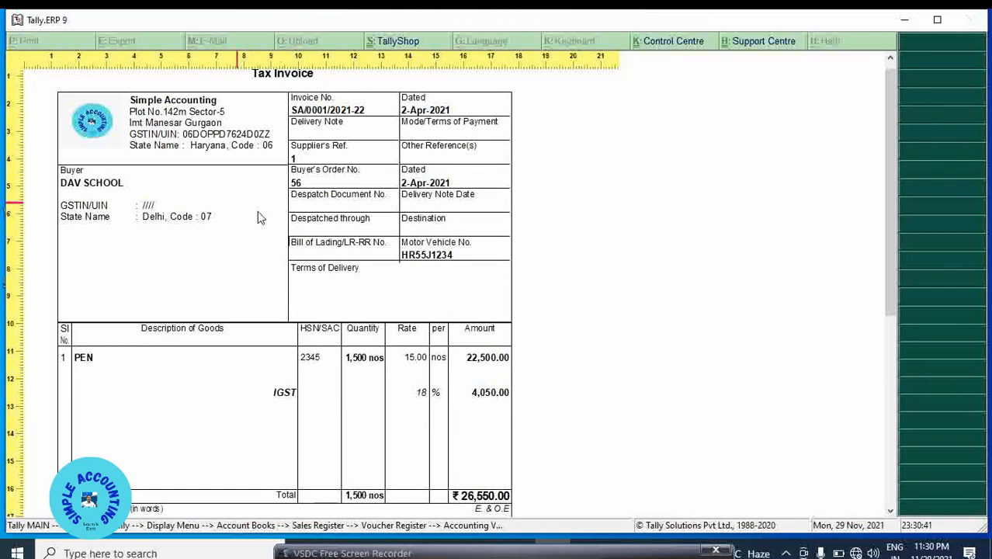
scroll(233, 262, "down", 15)
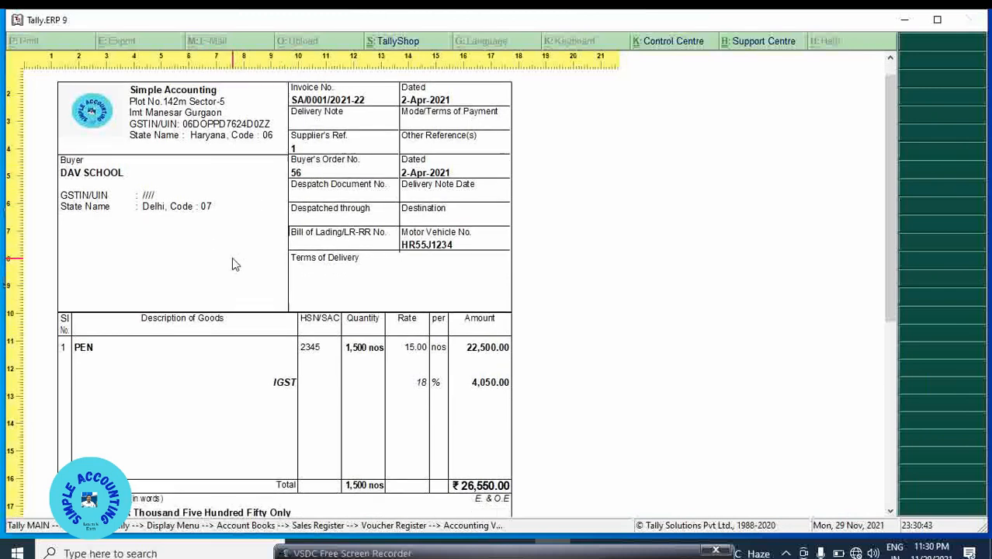
scroll(233, 264, "up", 15)
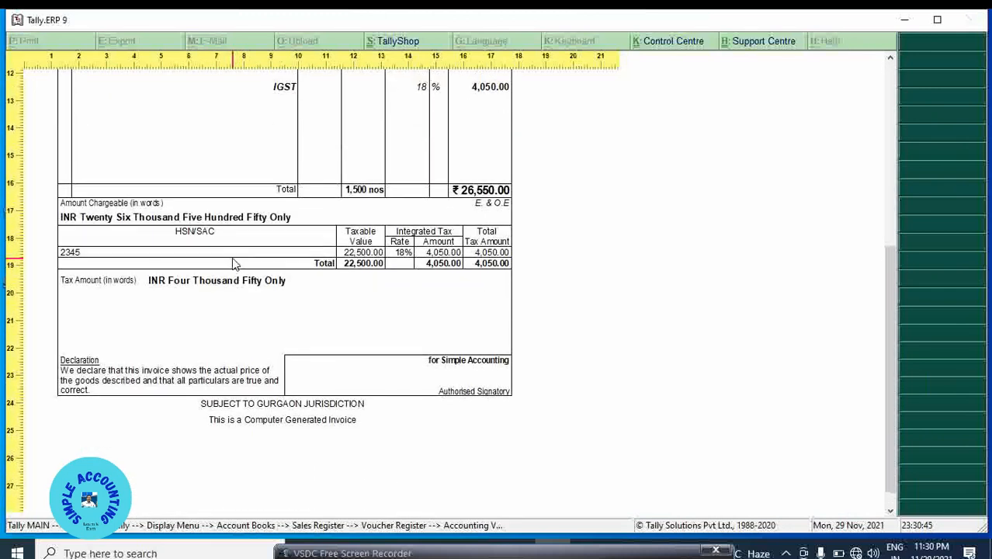
scroll(233, 262, "down", 14)
scroll(232, 262, "up", 11)
scroll(232, 257, "up", 6)
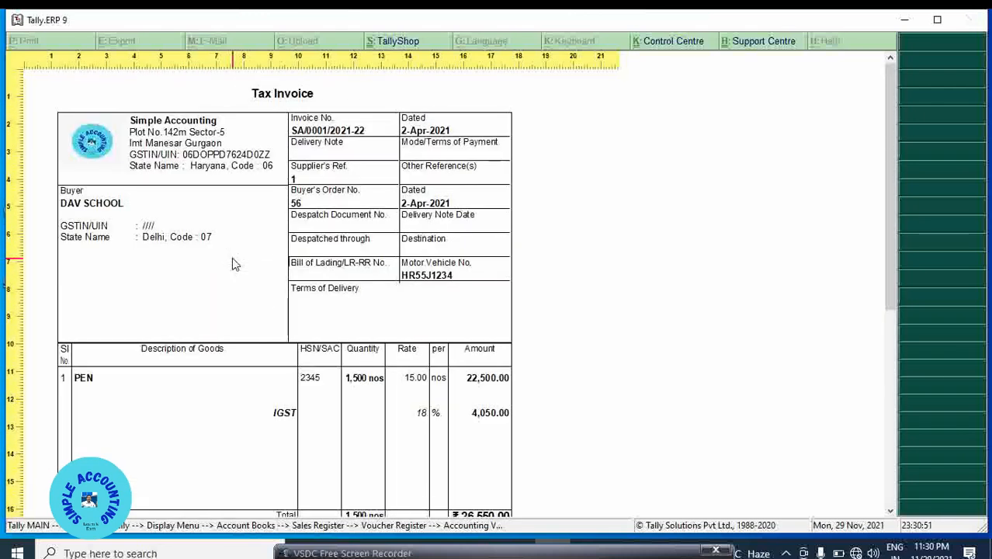
scroll(232, 257, "down", 1)
scroll(232, 261, "down", 10)
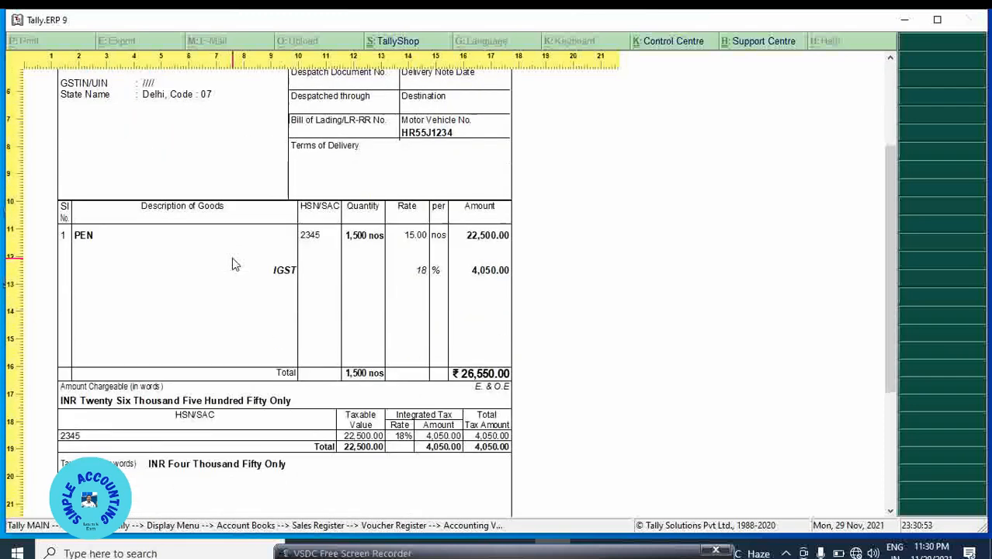
scroll(232, 261, "down", 5)
scroll(232, 257, "up", 5)
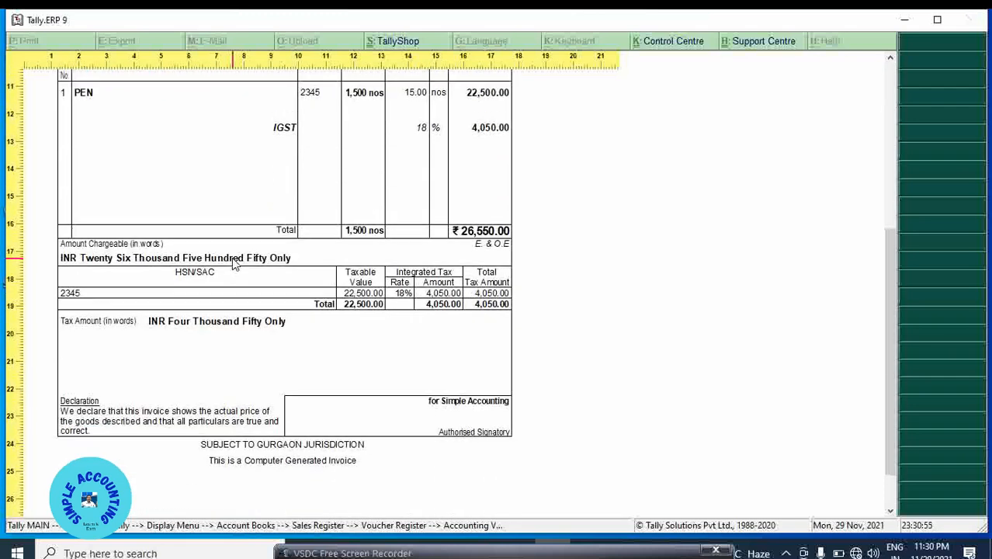
key("Escape")
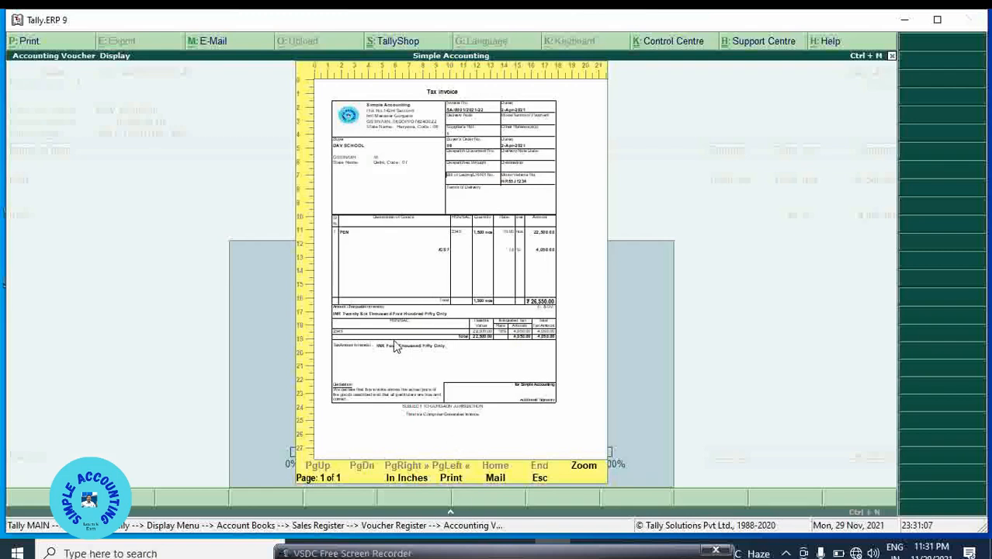
key("Escape")
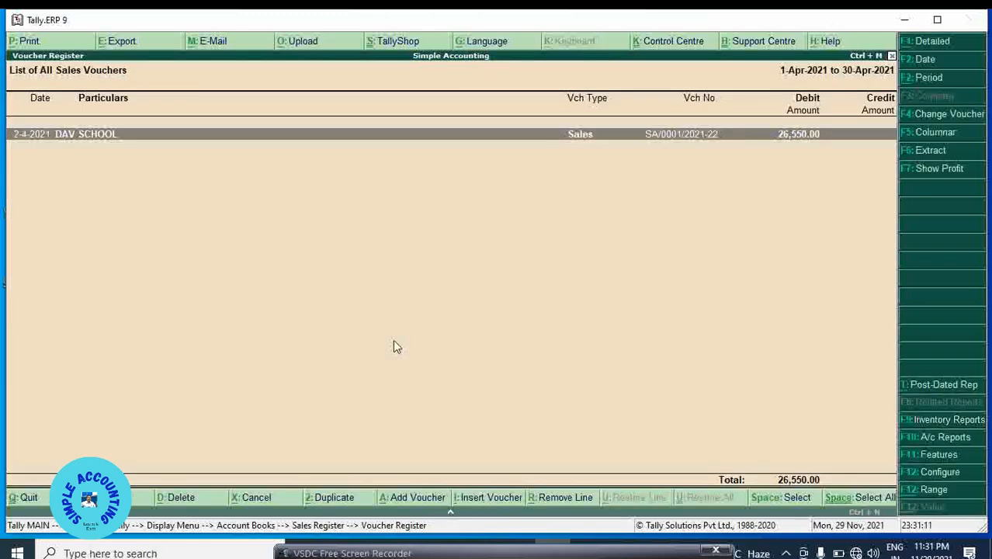
Reopen the DAV SCHOOL voucher and accept it from its IGST line with an empty narration, up to the print confirmation
key("Return")
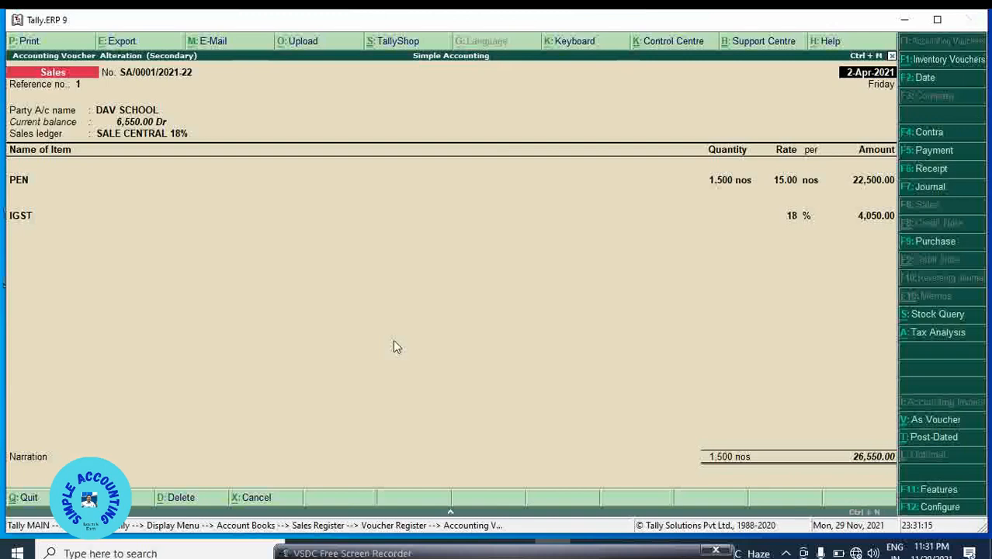
left_click(884, 216)
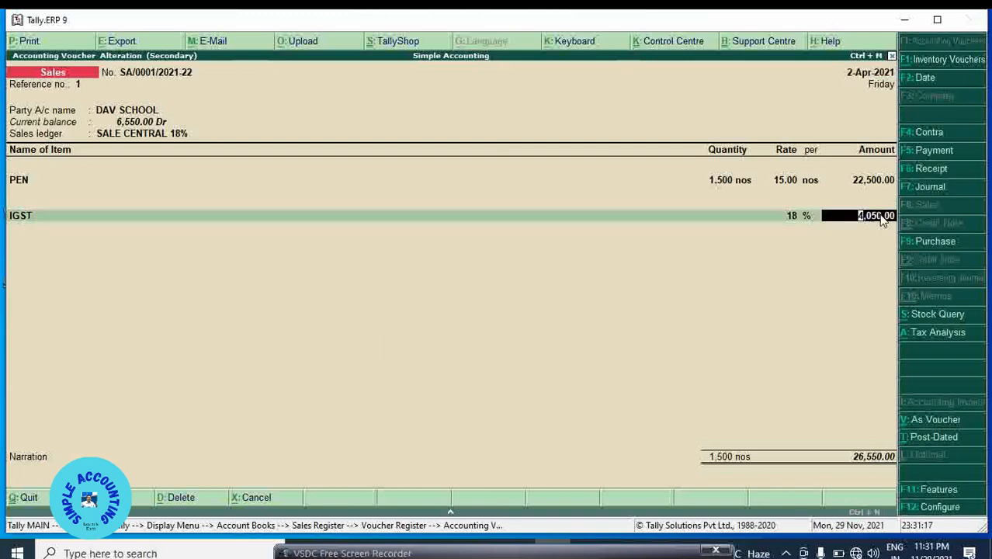
key("Return")
key("Return")
key("Return")
key("Return")
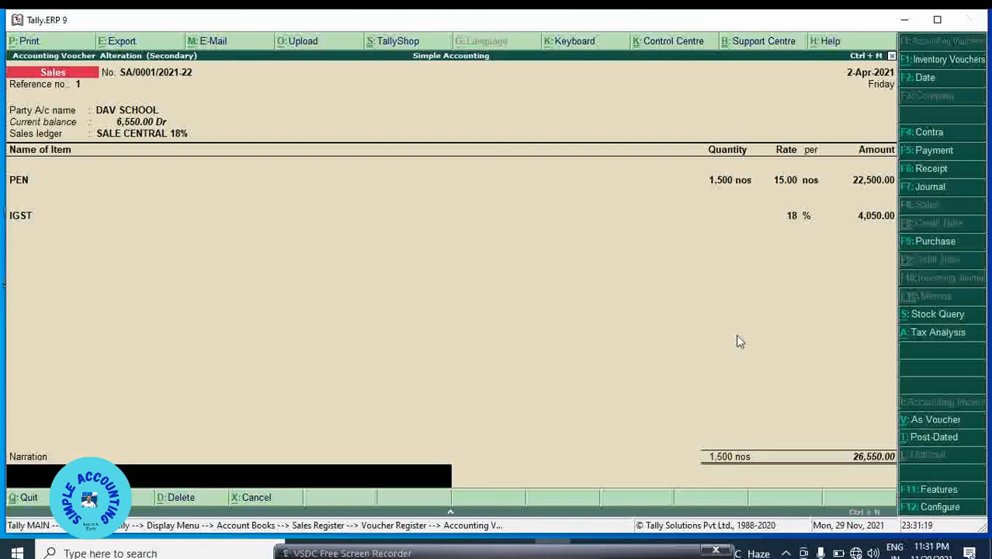
key("Return")
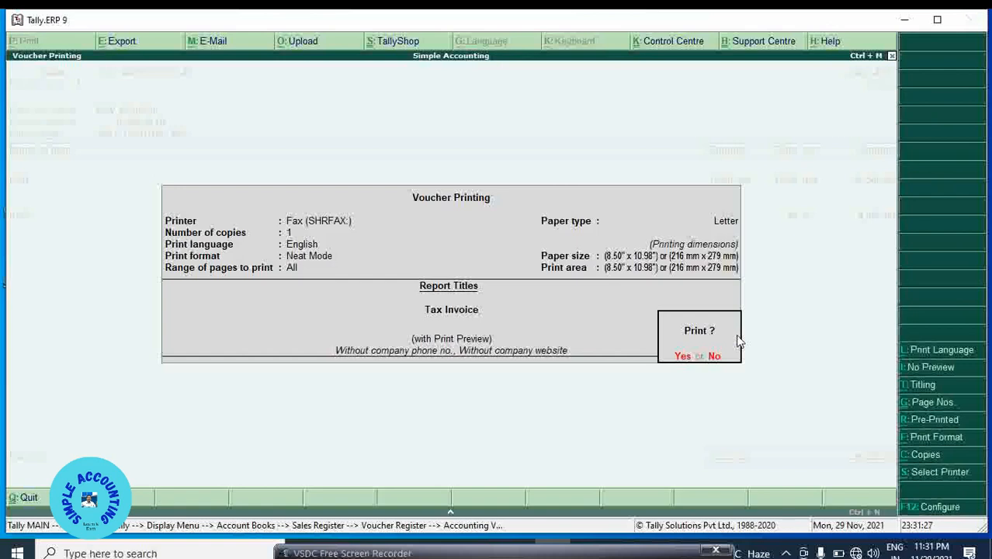
Open the invoice print configuration and go through the document title, subtitle and company logo settings without changing them
key("F12")
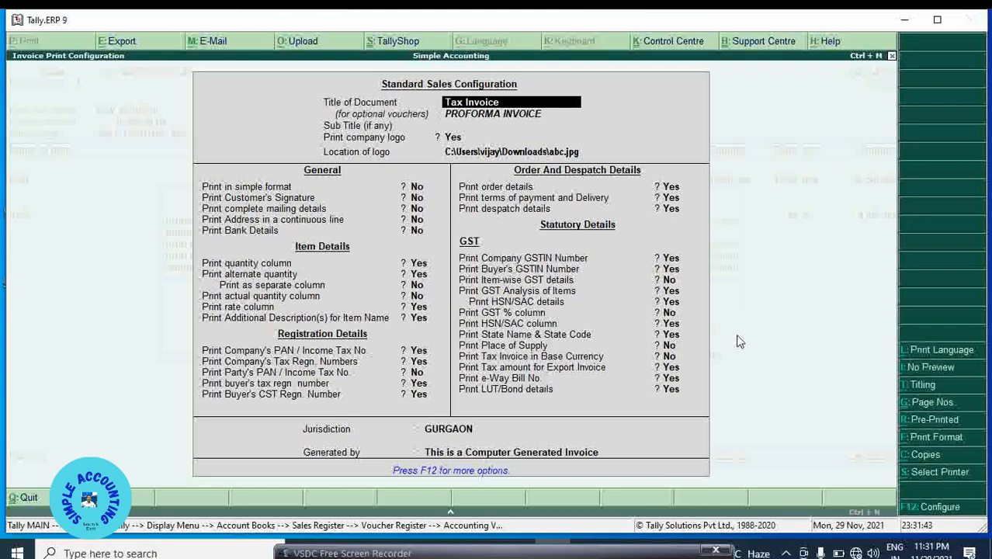
key("Return")
key("Return")
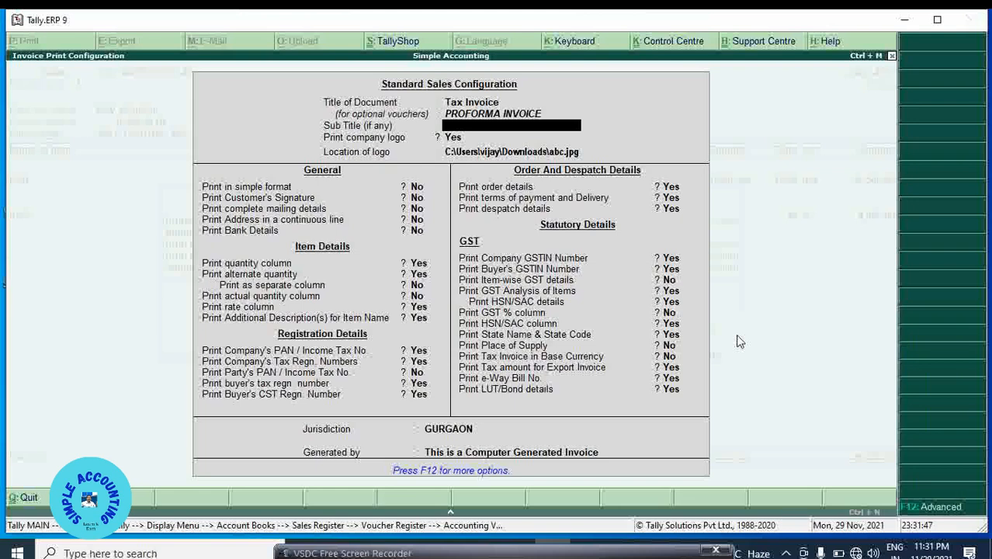
key("Return")
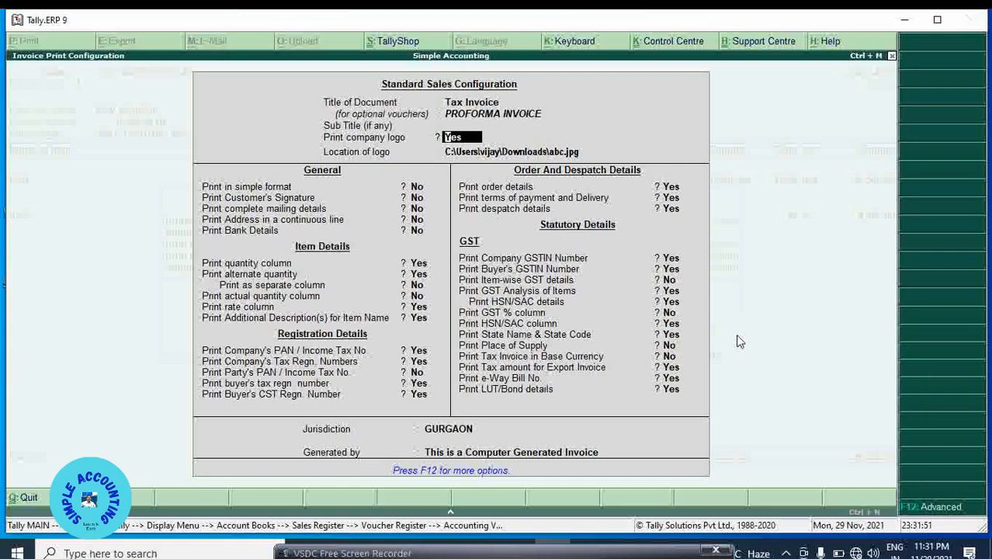
key("Return")
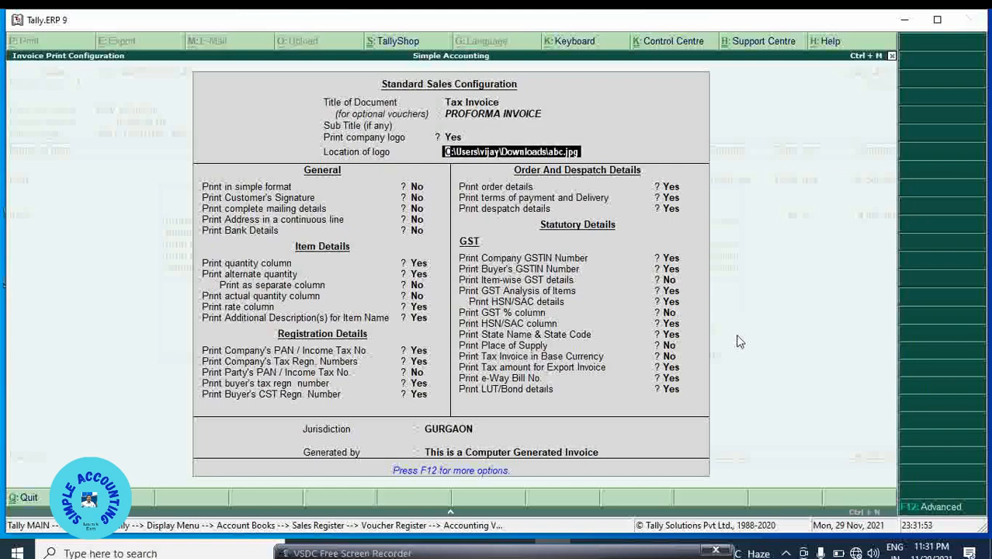
key("Return")
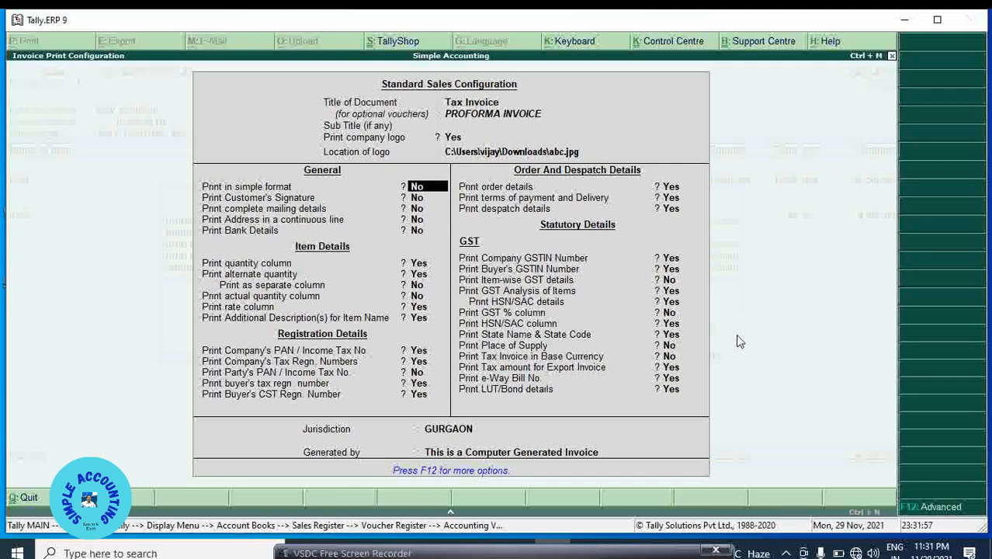
Go through the general and item detail print options of the standard sales configuration without changing them
key("Return")
key("Return")
key("Return")
key("Return")
key("Return")
key("Return")
key("Return")
key("Return")
key("Return")
key("Return")
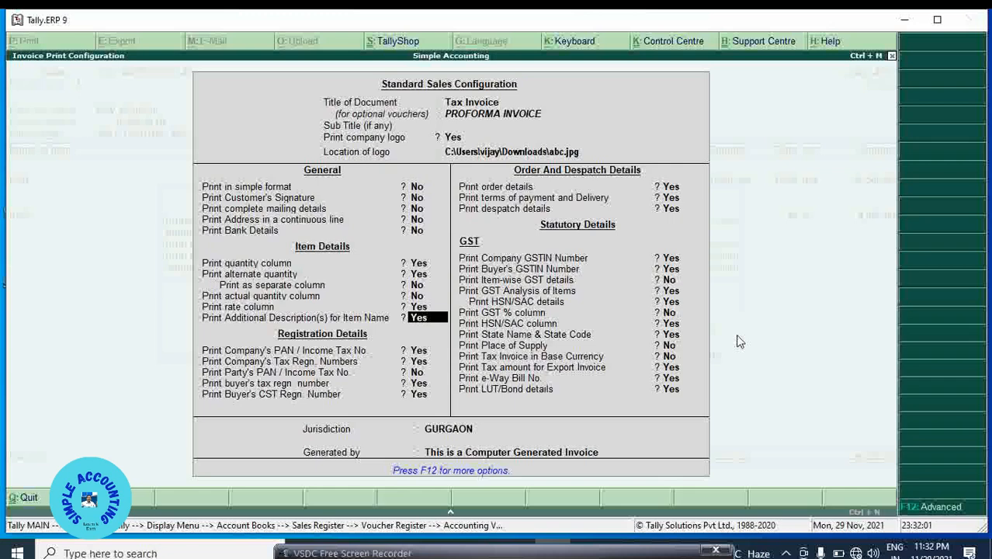
Go through the registration detail options, review the advanced sales configuration and return to the standard one
key("Return")
key("Return")
key("Return")
key("Return")
key("Return")
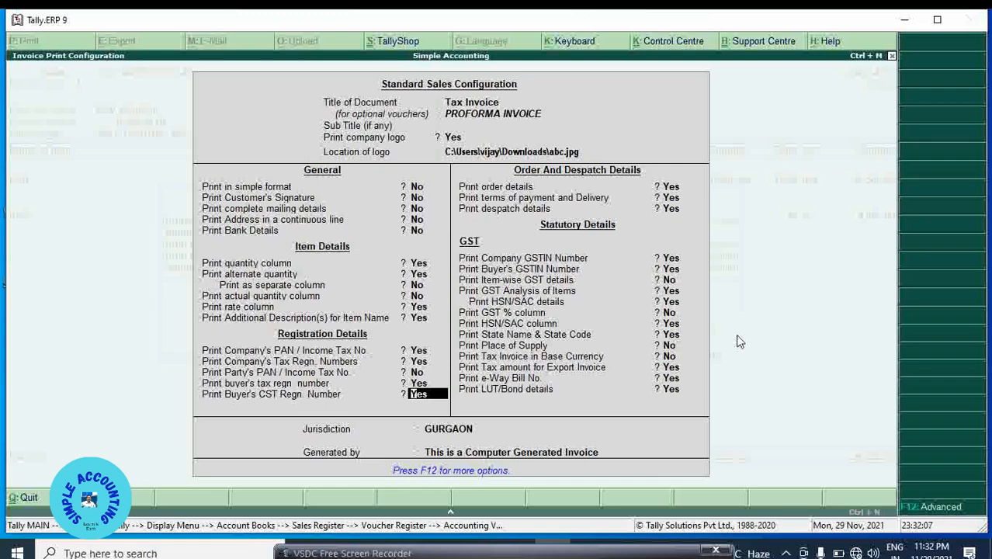
key("F12")
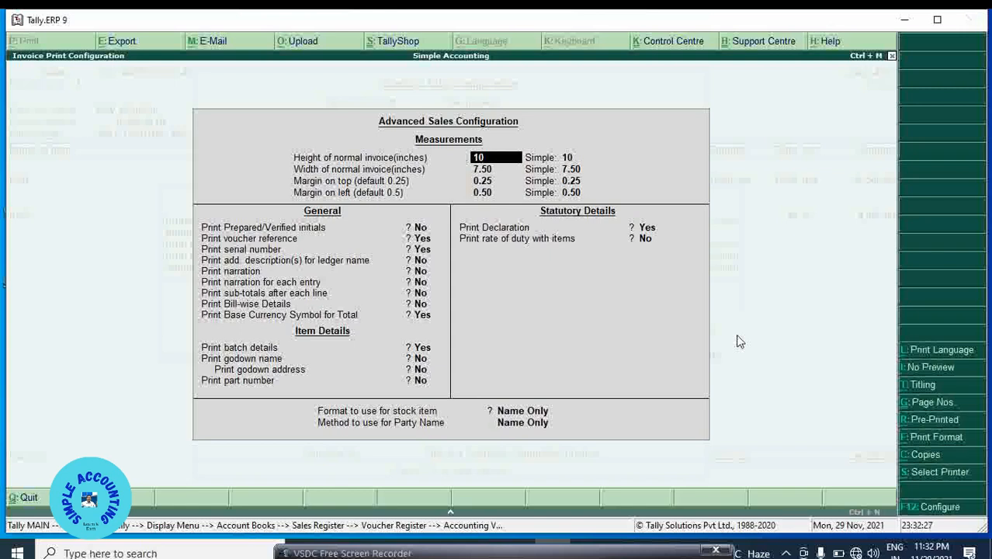
key("Escape")
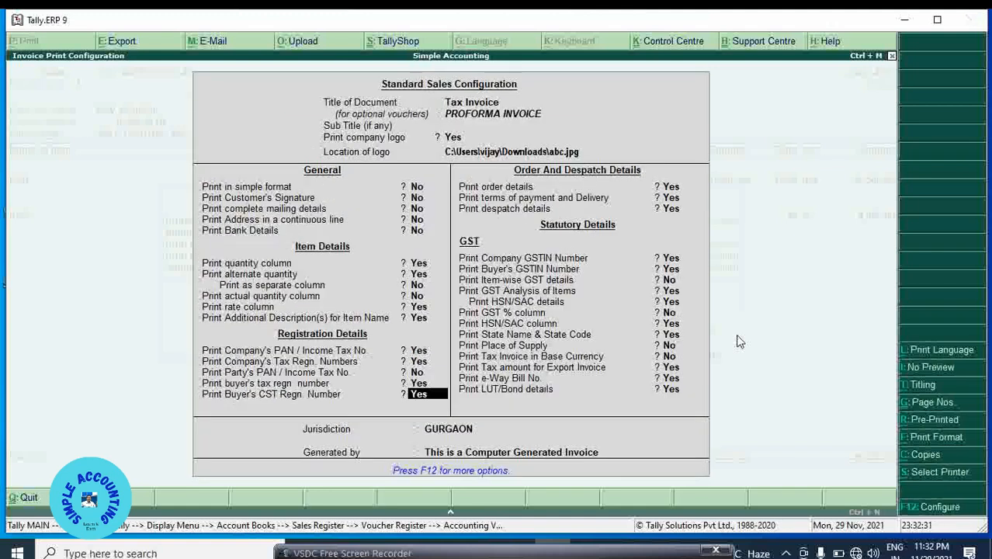
Accept the invoice print configuration, decline printing the voucher, and back out of the sales register to the Gateway of Tally
key("Return")
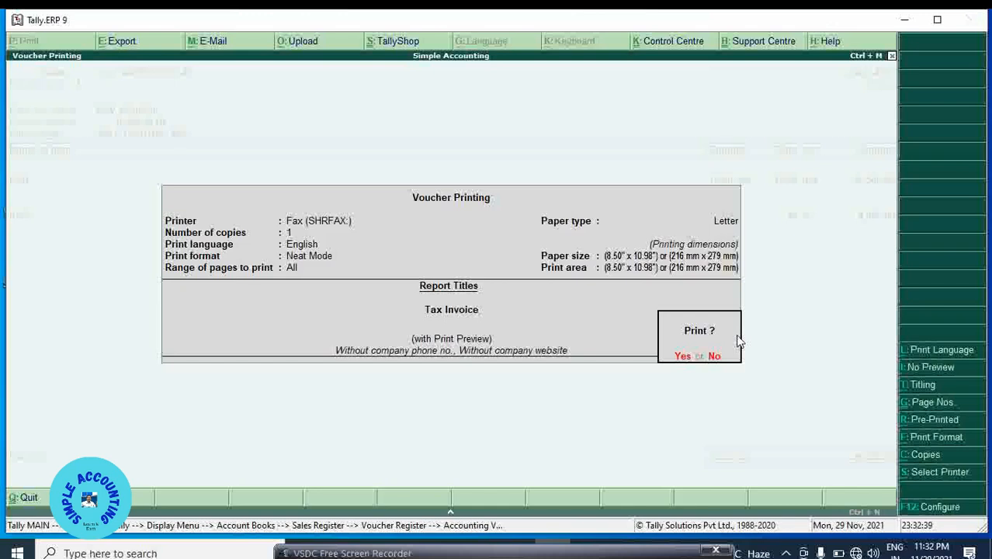
key("Escape")
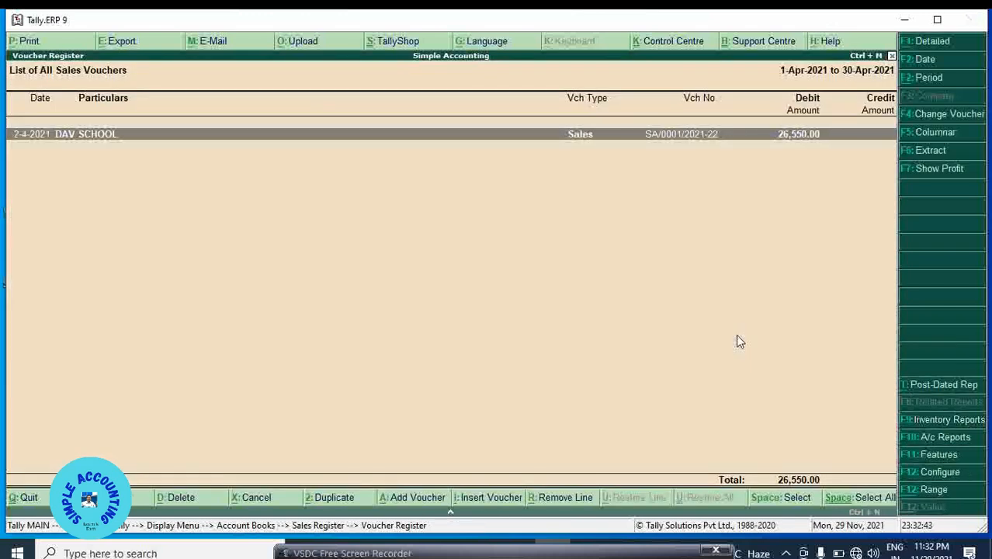
key("Escape")
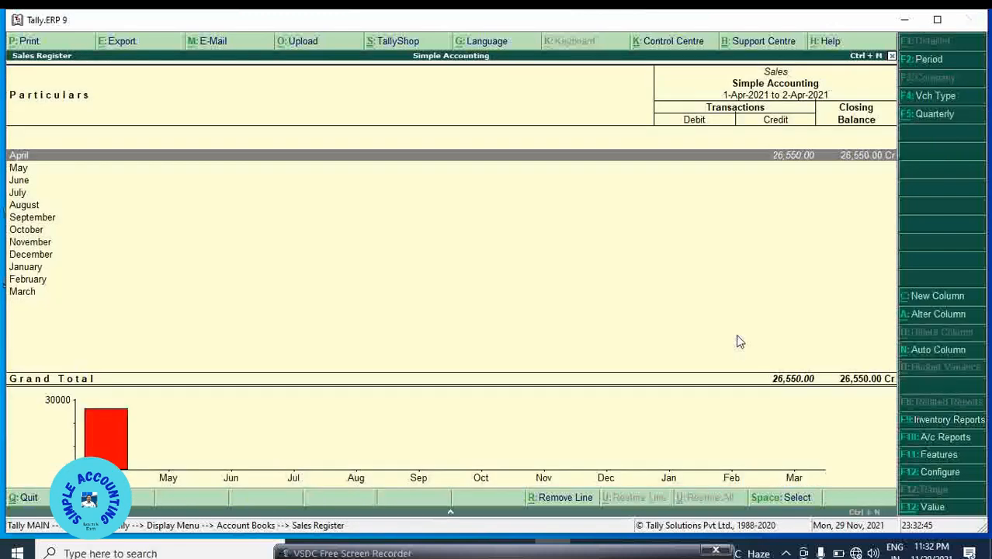
key("Escape")
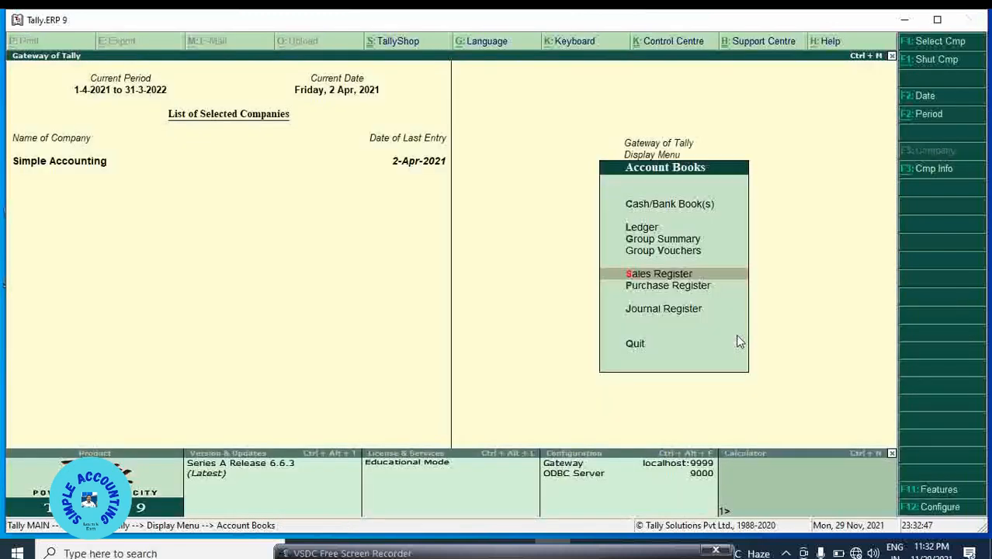
key("Escape")
key("Escape")
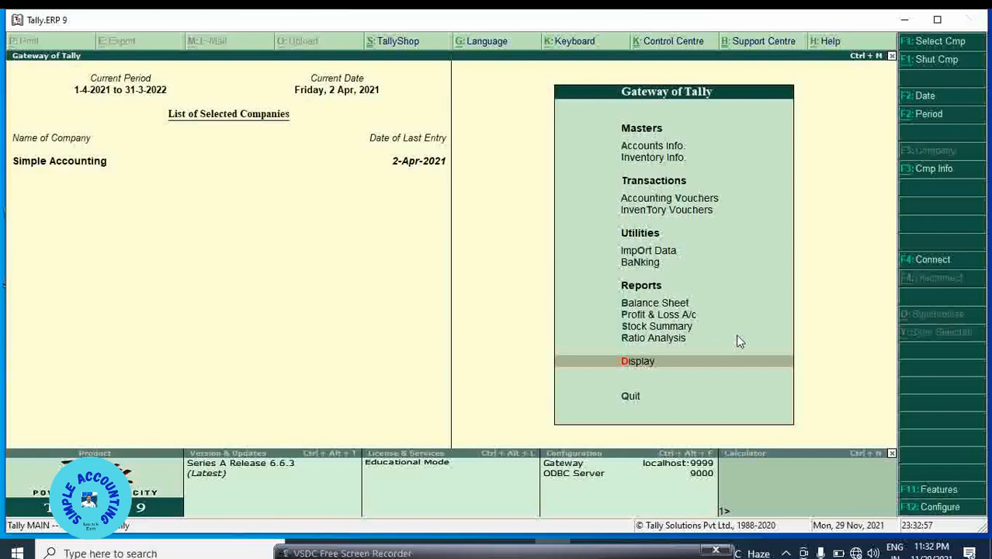
Open the company's accounting features and bring up the logo location through the Enable company logo option
key("F11")
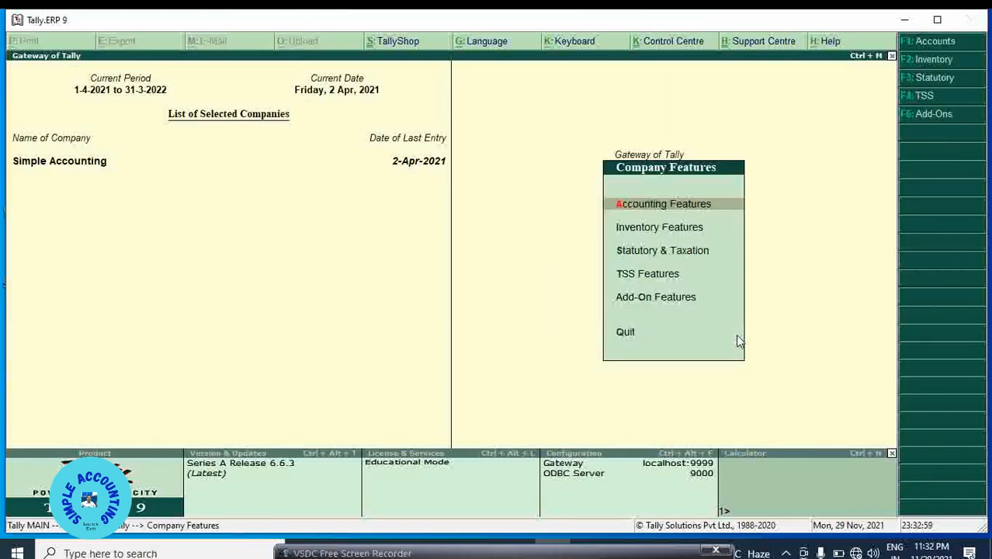
key("Return")
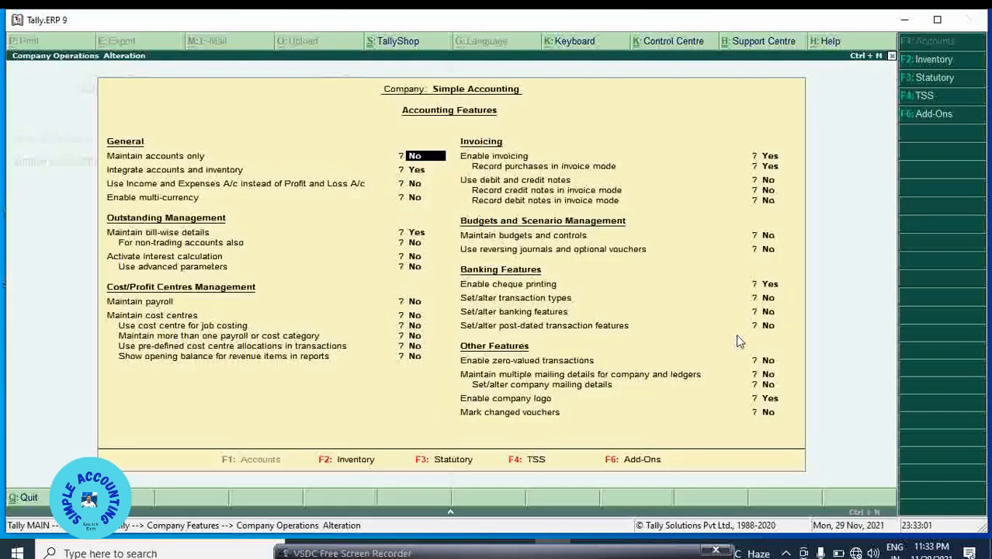
left_click(769, 399)
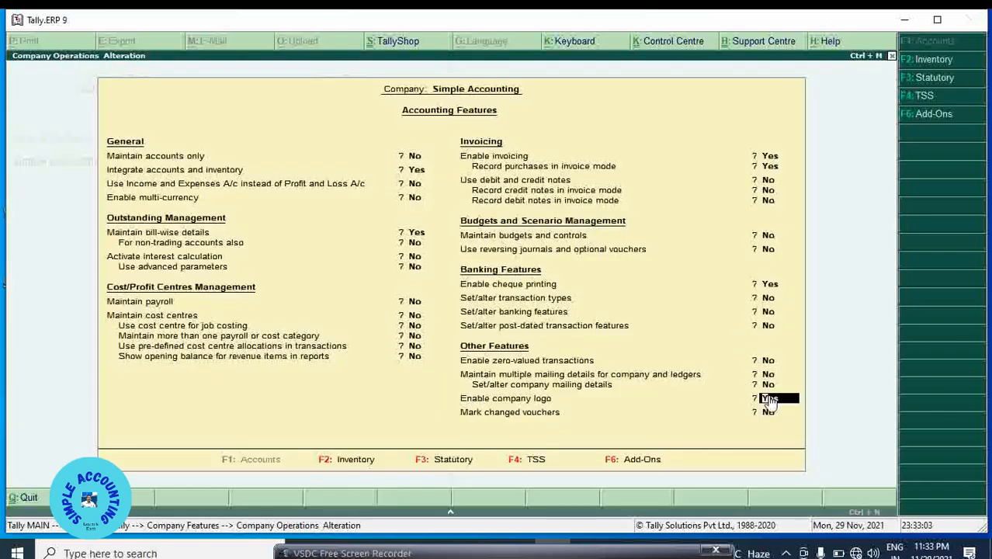
key("Return")
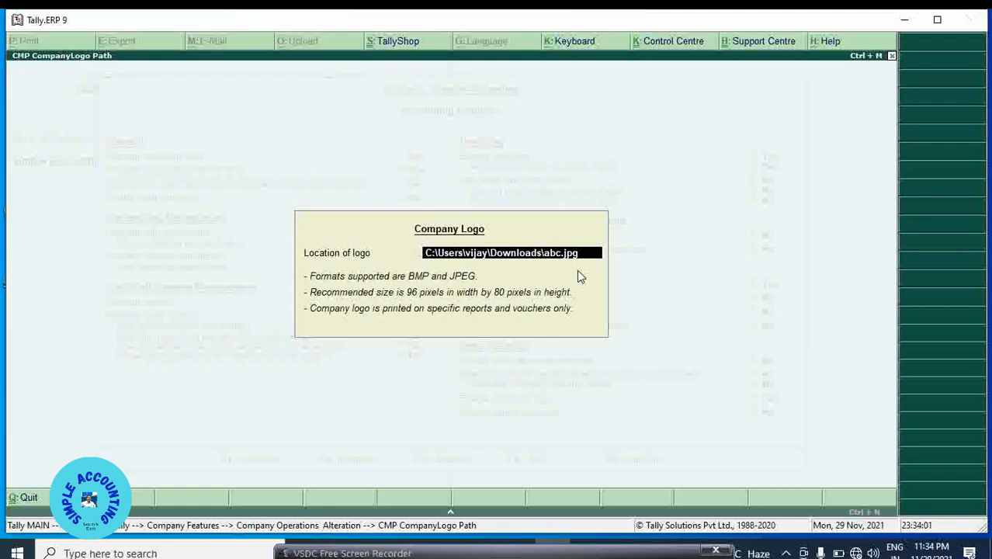
Quit the company logo location and accounting features without saving any edits, returning to the Gateway of Tally
key("BackSpace")
key("Escape")
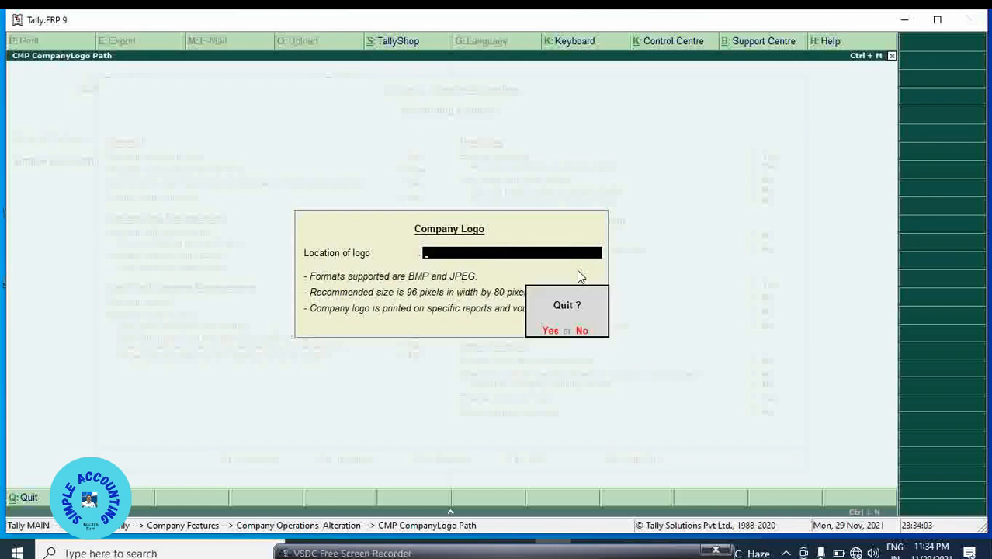
key("Return")
key("BackSpace")
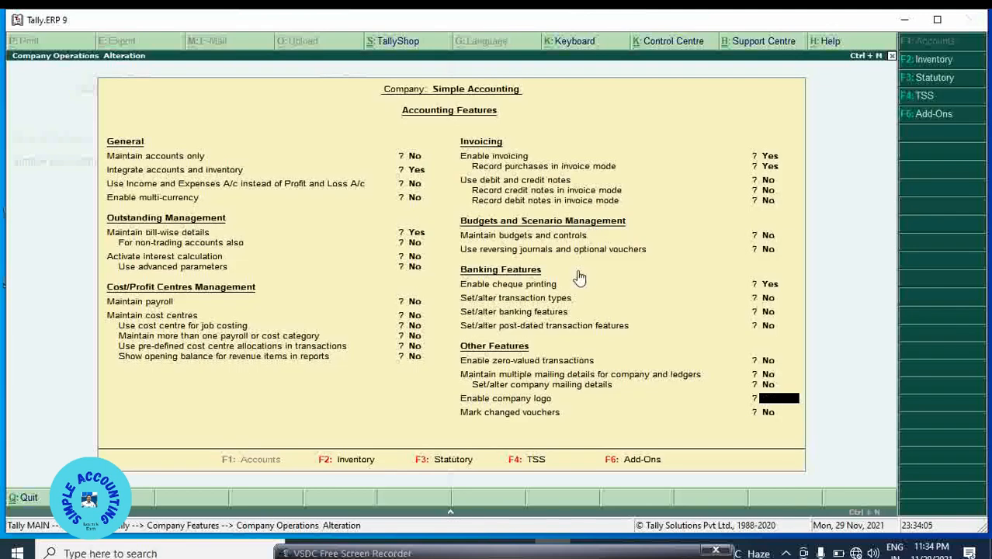
key("Escape")
key("Return")
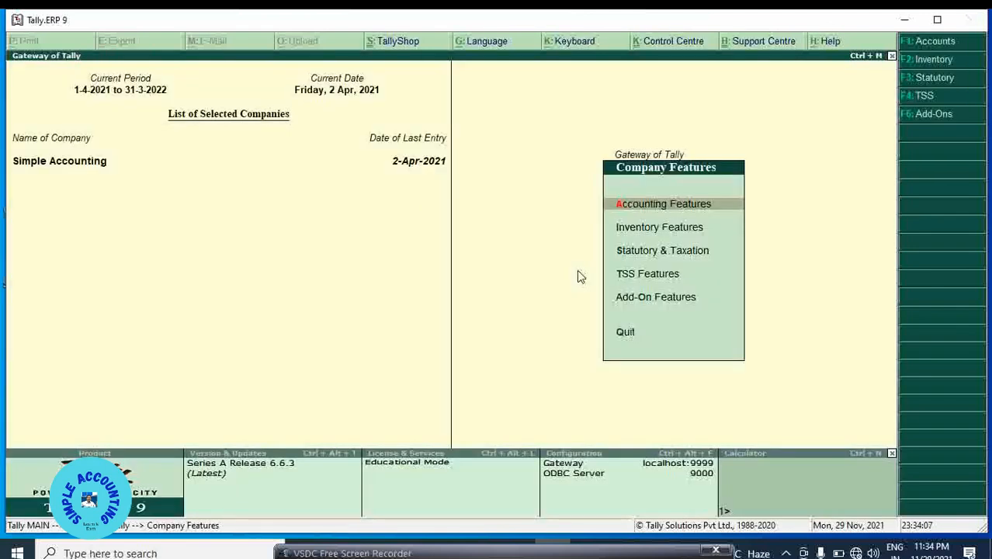
key("Escape")
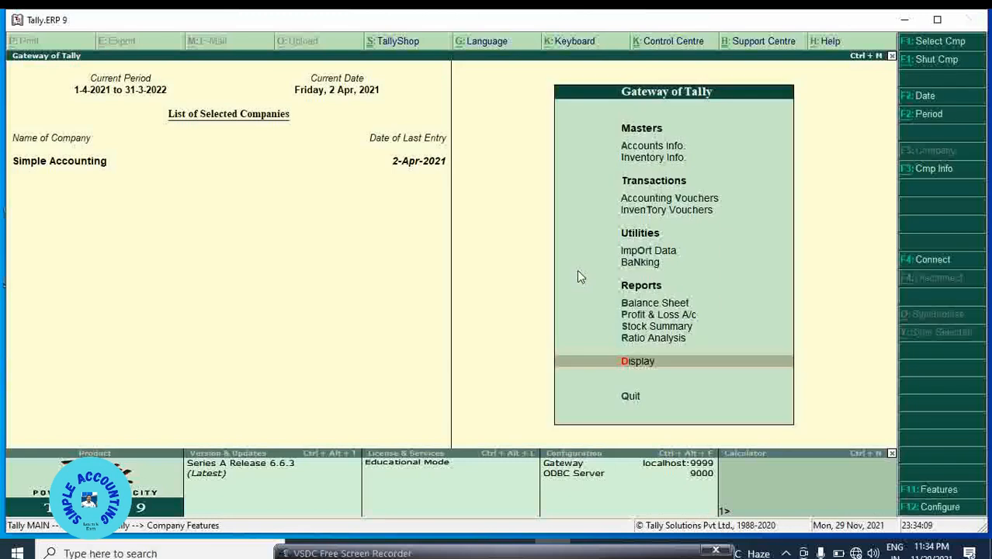